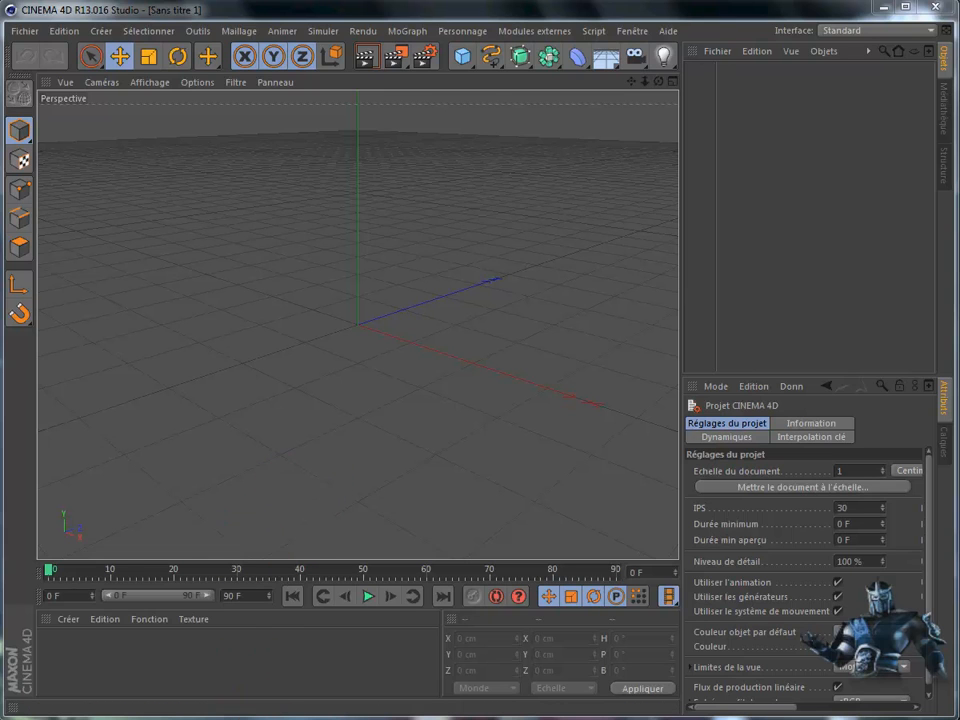
Switch to endorphin and dismiss the Getting Started welcome dialog.
{"action": "mouse_move", "coordinate": [305, 716]}
{"action": "left_click", "coordinate": [305, 680]}
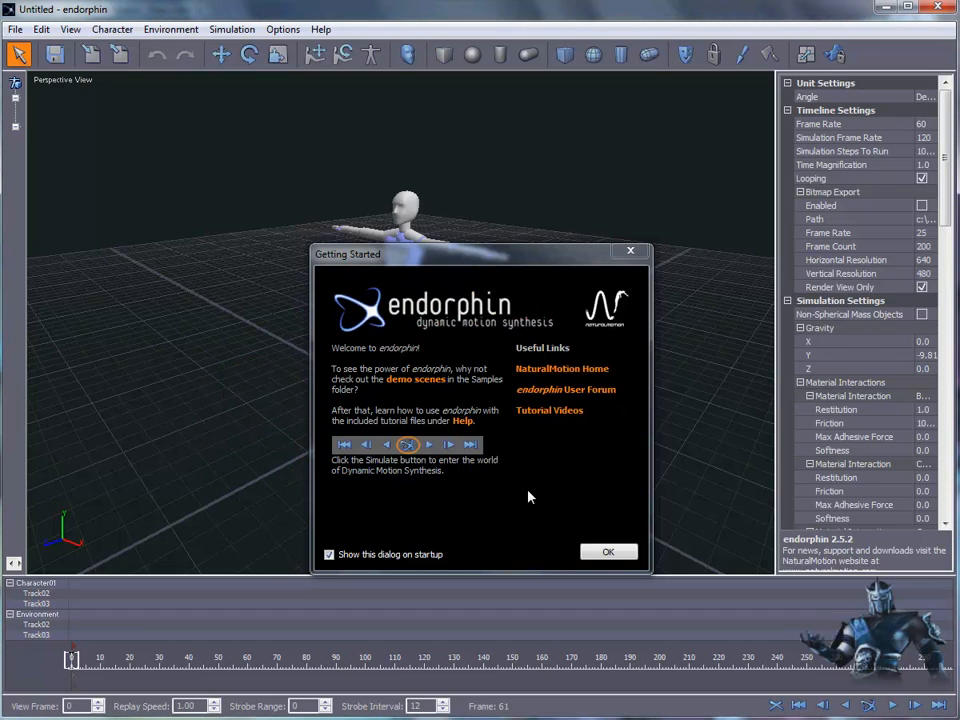
{"action": "left_click", "coordinate": [612, 555]}
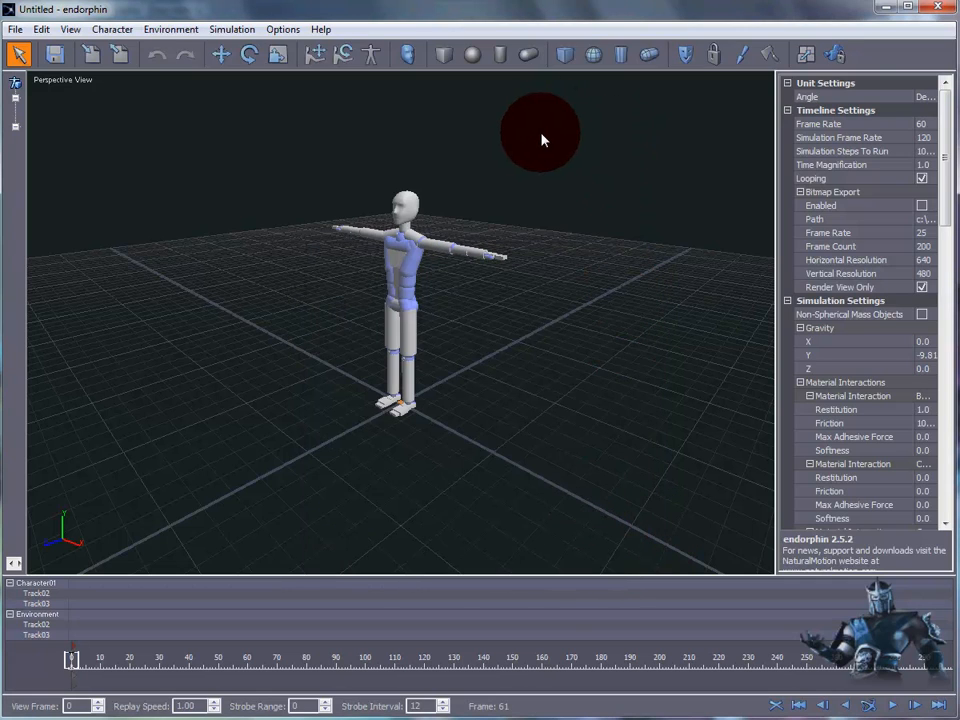
Replace the default character in the scene with the Audiomotion2 simulation character.
{"action": "left_click_drag", "start_coordinate": [541, 134], "coordinate": [264, 414]}
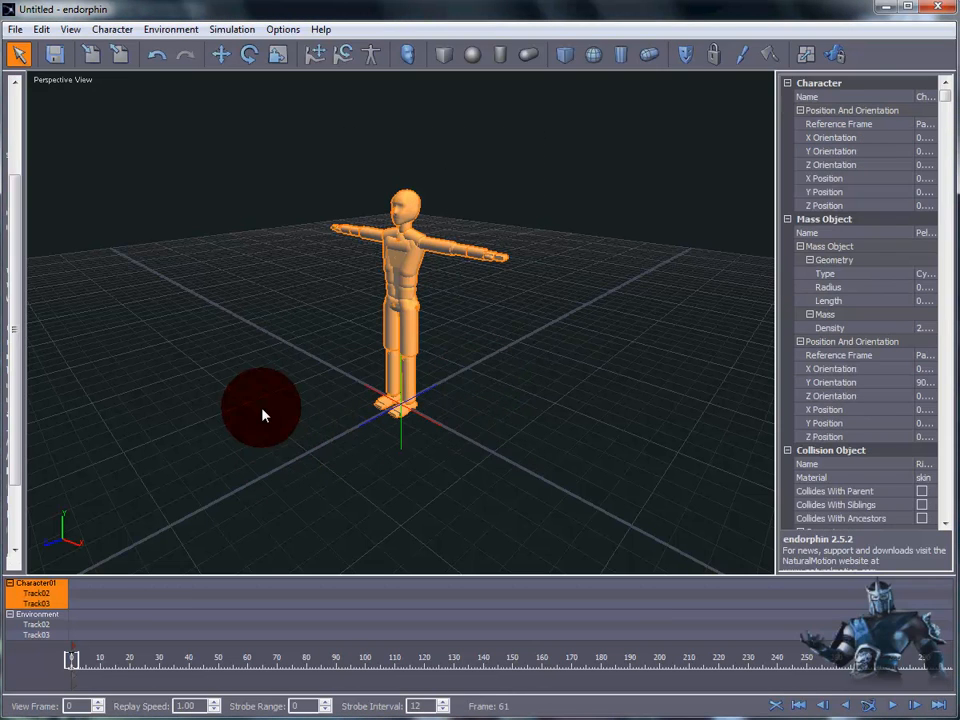
{"action": "key", "text": "Delete"}
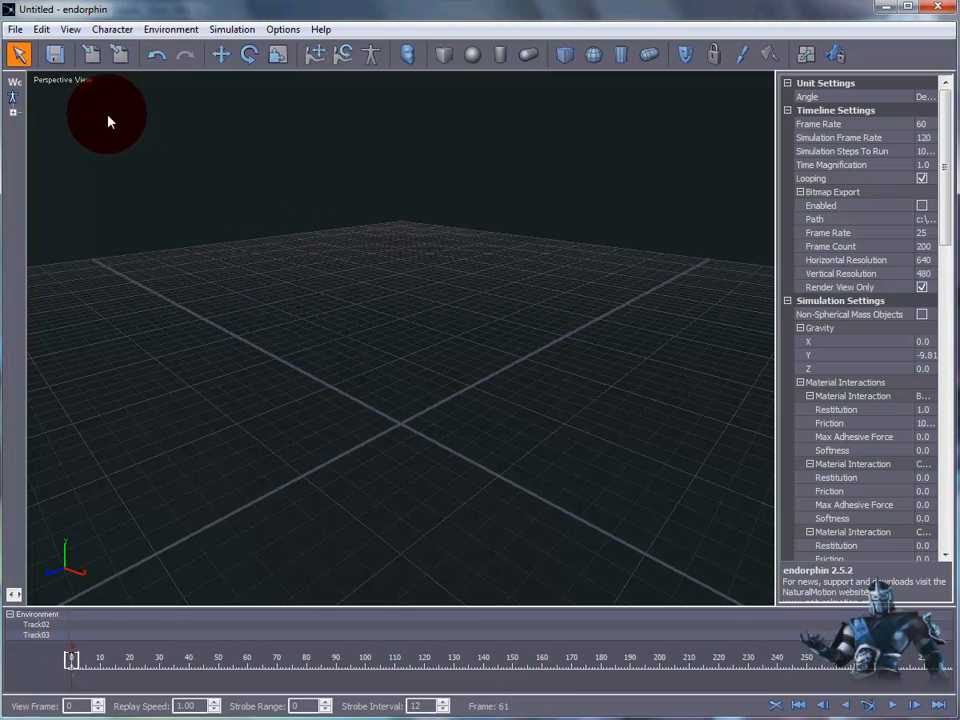
{"action": "left_click", "coordinate": [114, 31]}
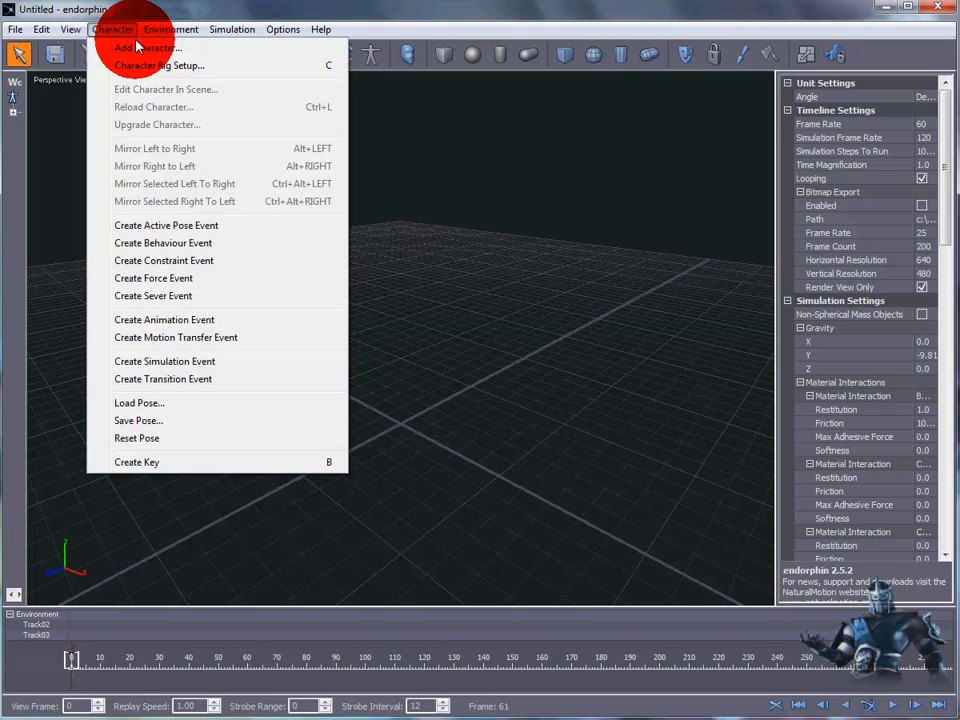
{"action": "left_click", "coordinate": [147, 49]}
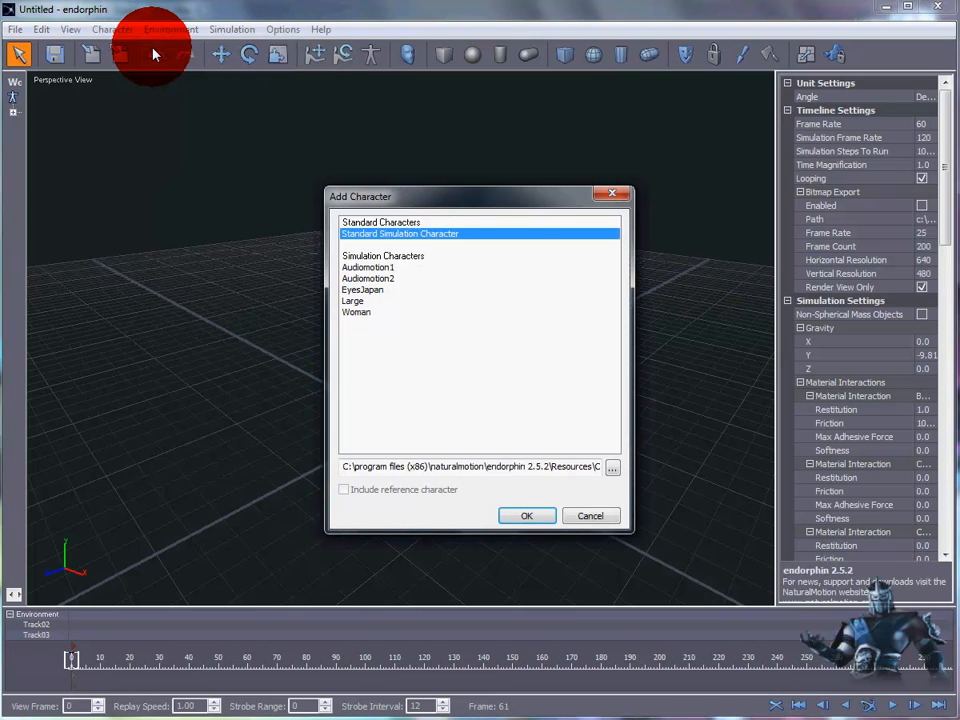
{"action": "left_click", "coordinate": [368, 279]}
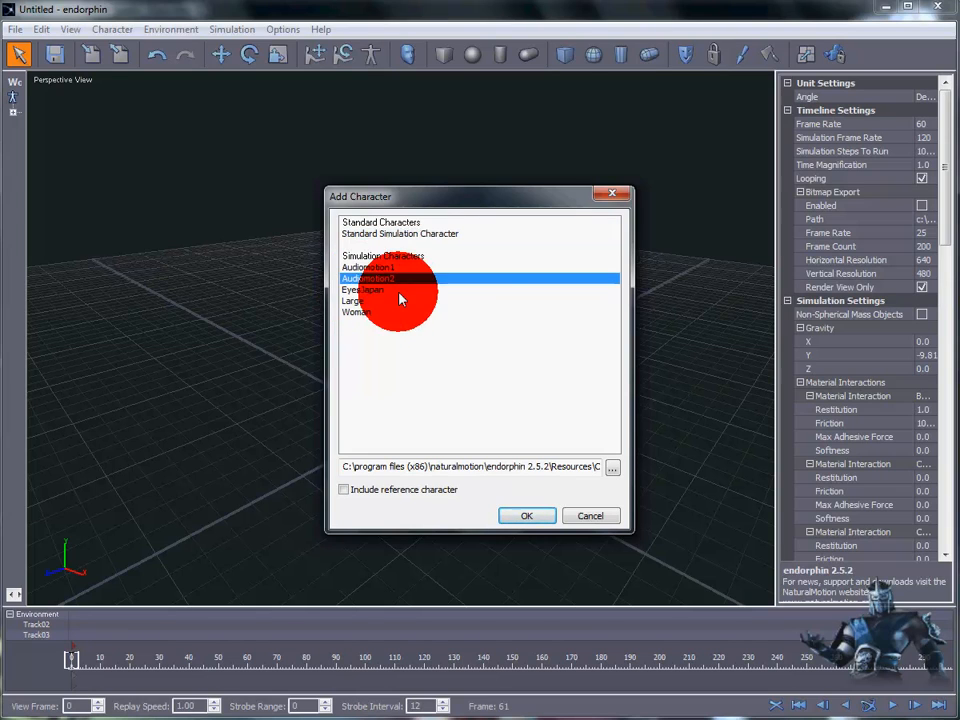
{"action": "left_click", "coordinate": [520, 518]}
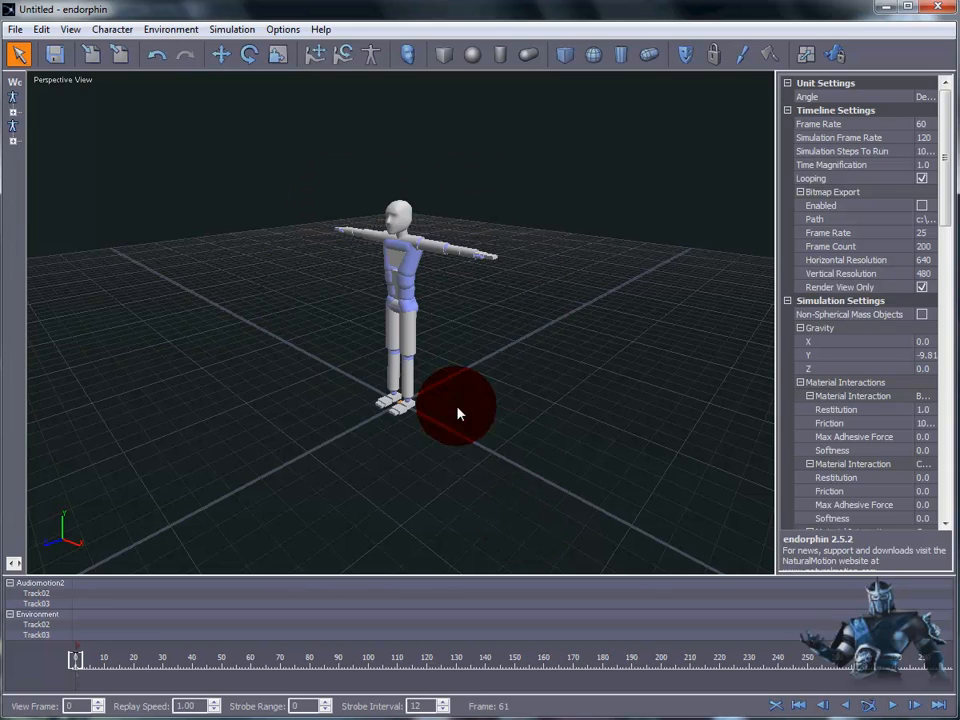
Create an animation event for the whole Audiomotion2 character, using Dive.fbx from the FBX folder inside Animation\Audiomotion2.
{"action": "left_click_drag", "start_coordinate": [538, 177], "coordinate": [285, 448]}
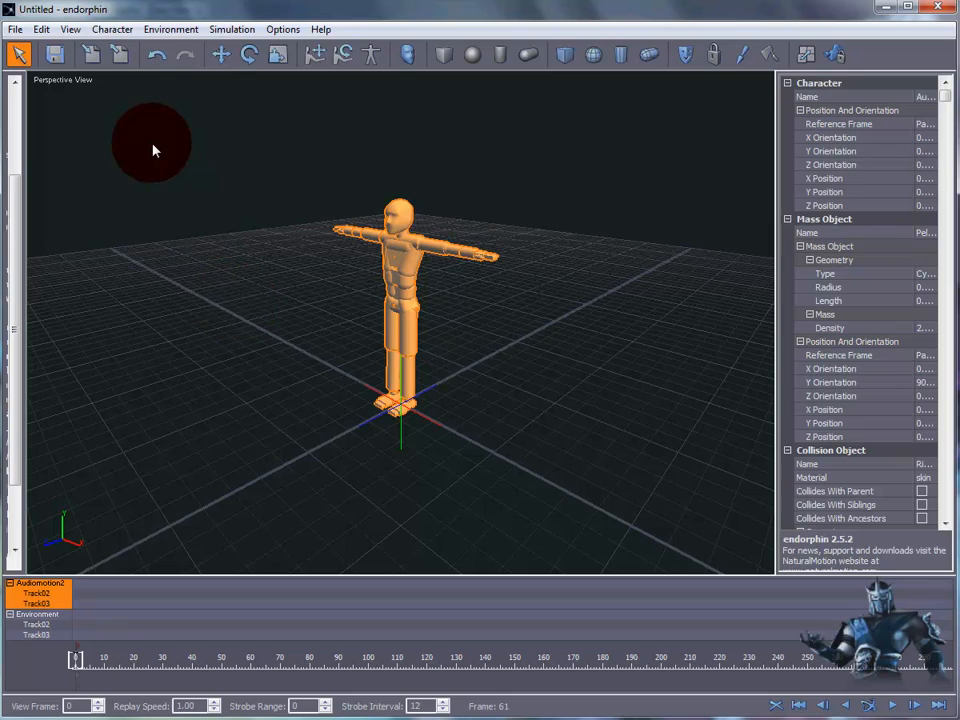
{"action": "left_click", "coordinate": [108, 31]}
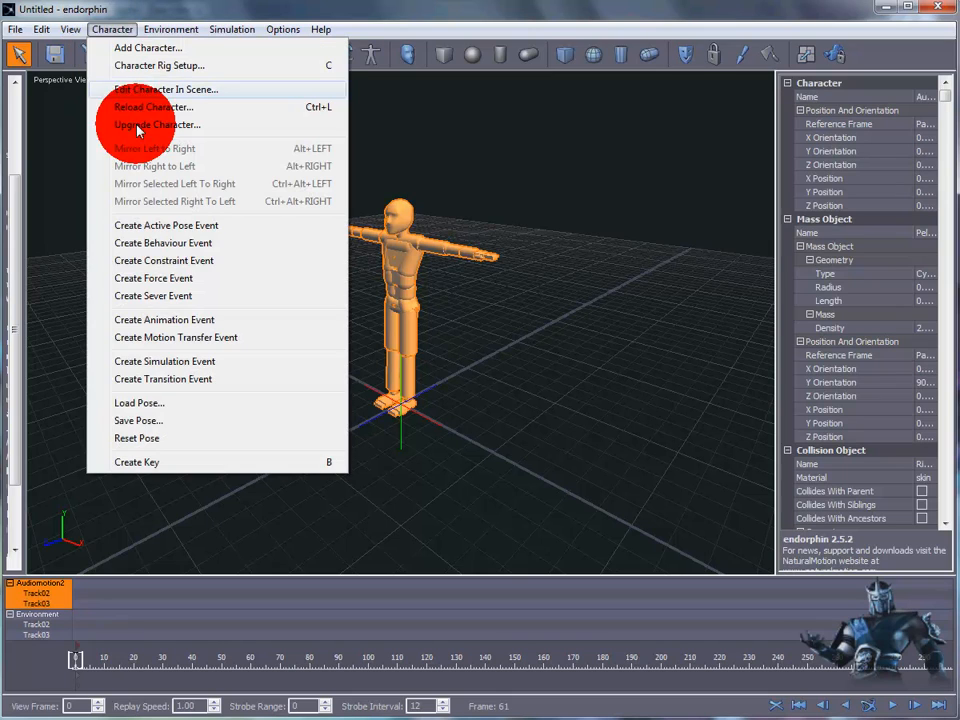
{"action": "left_click", "coordinate": [155, 320]}
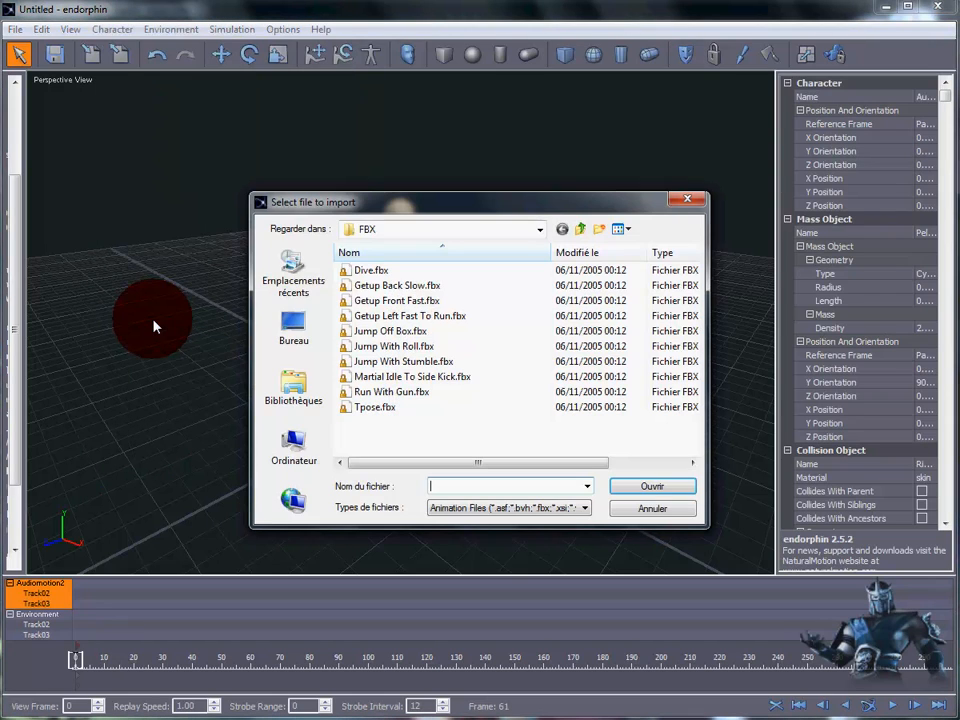
{"action": "left_click", "coordinate": [540, 230]}
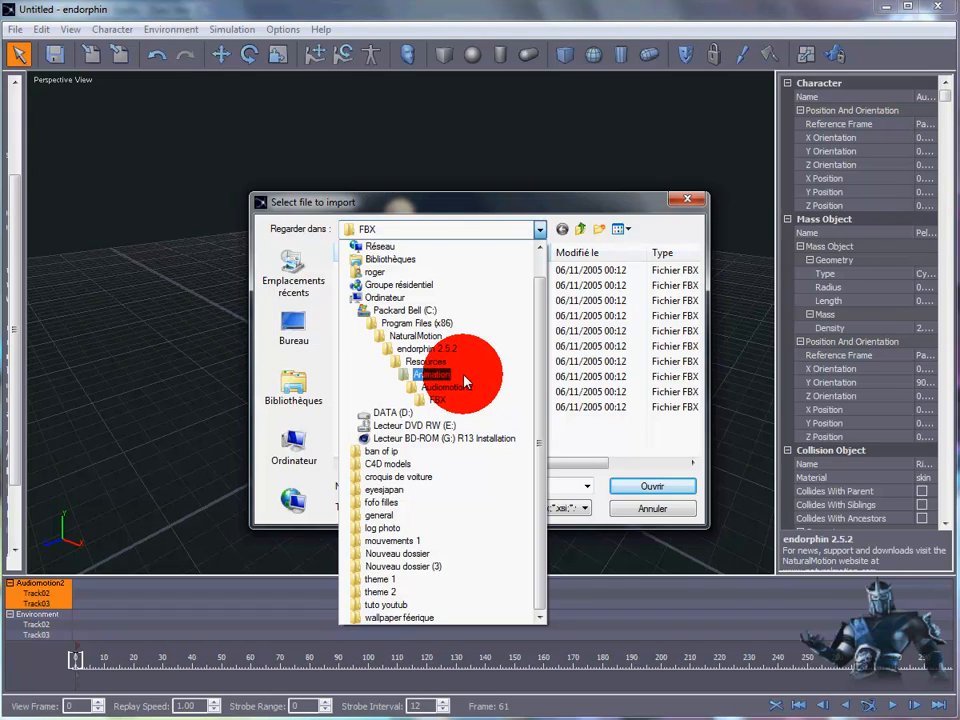
{"action": "left_click", "coordinate": [463, 376]}
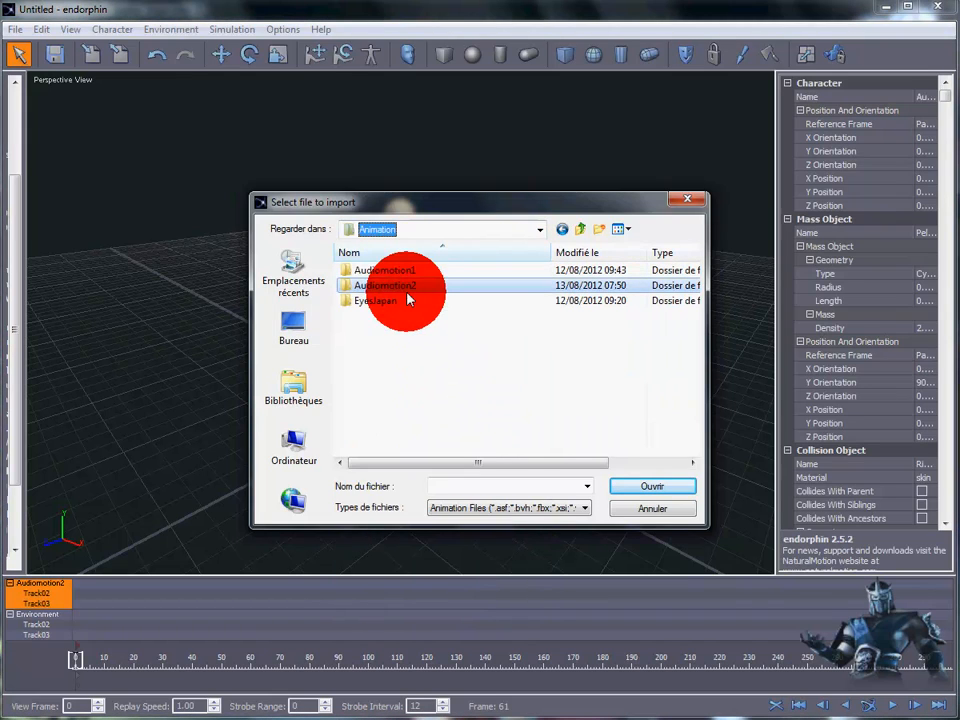
{"action": "left_click", "coordinate": [540, 232]}
{"action": "left_click", "coordinate": [540, 232]}
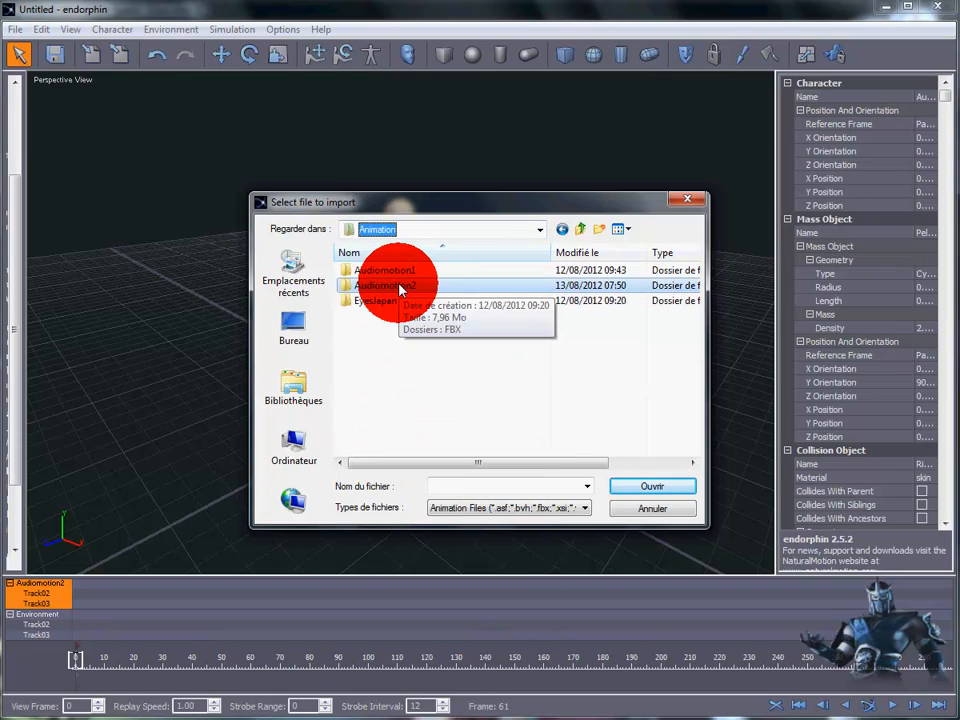
{"action": "double_click", "coordinate": [390, 286]}
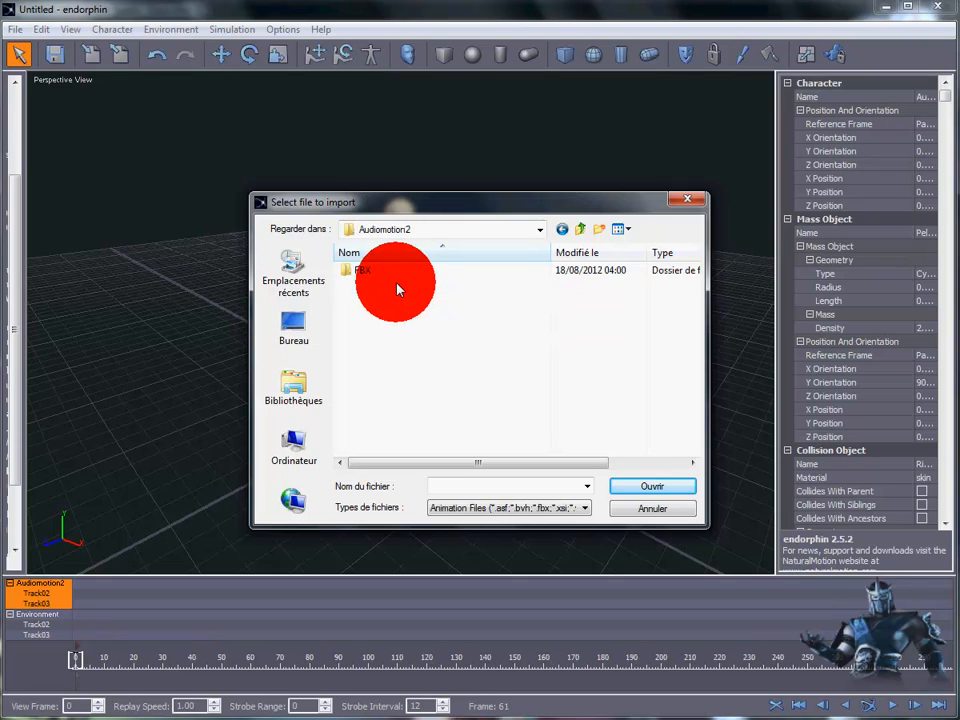
{"action": "double_click", "coordinate": [357, 272]}
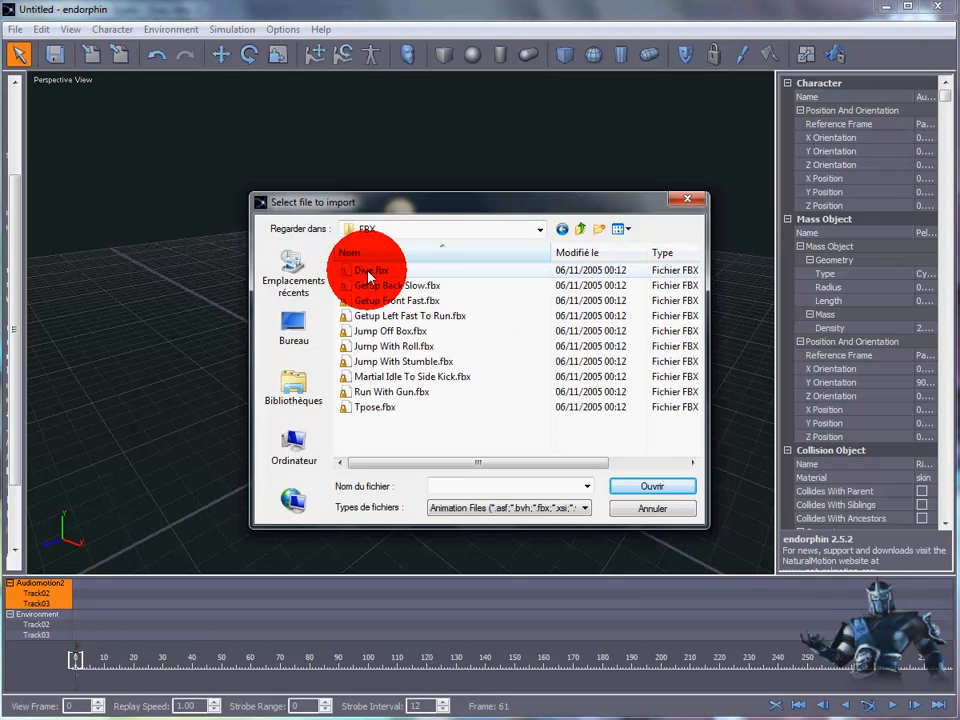
{"action": "double_click", "coordinate": [371, 271]}
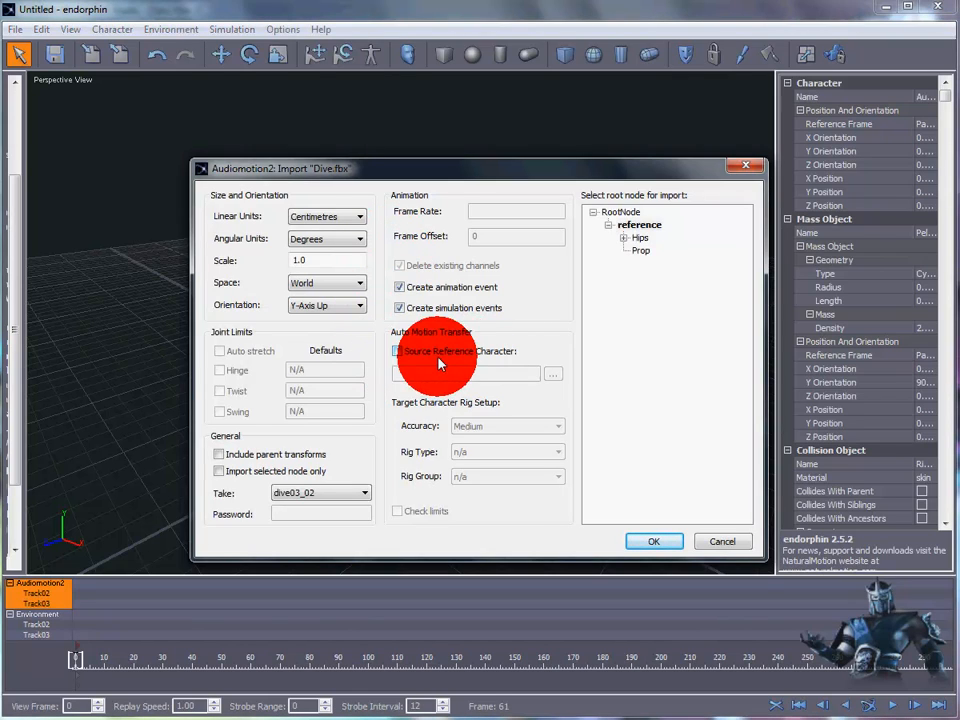
Import the dive animation with auto motion transfer enabled and Audiomotion2 as the source reference character.
{"action": "left_click", "coordinate": [398, 353]}
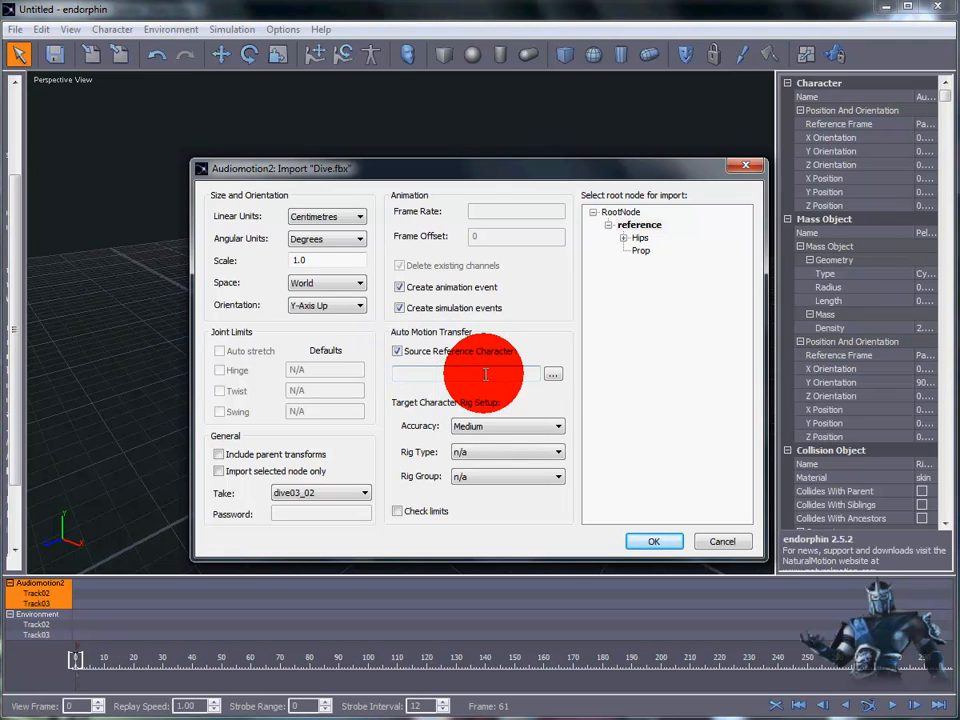
{"action": "left_click", "coordinate": [553, 375]}
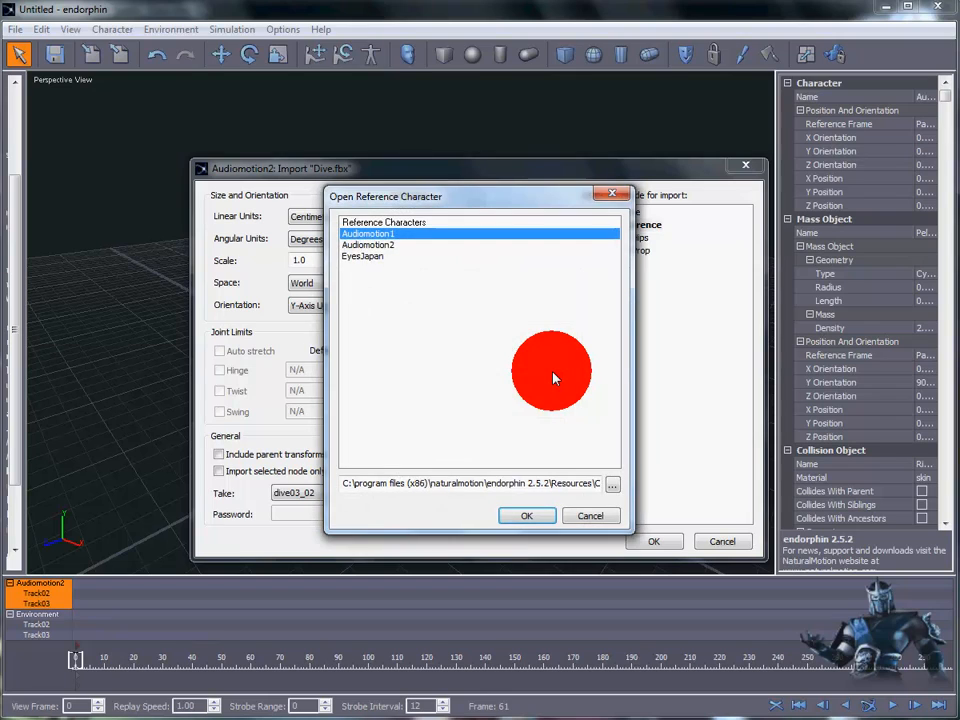
{"action": "left_click", "coordinate": [384, 245]}
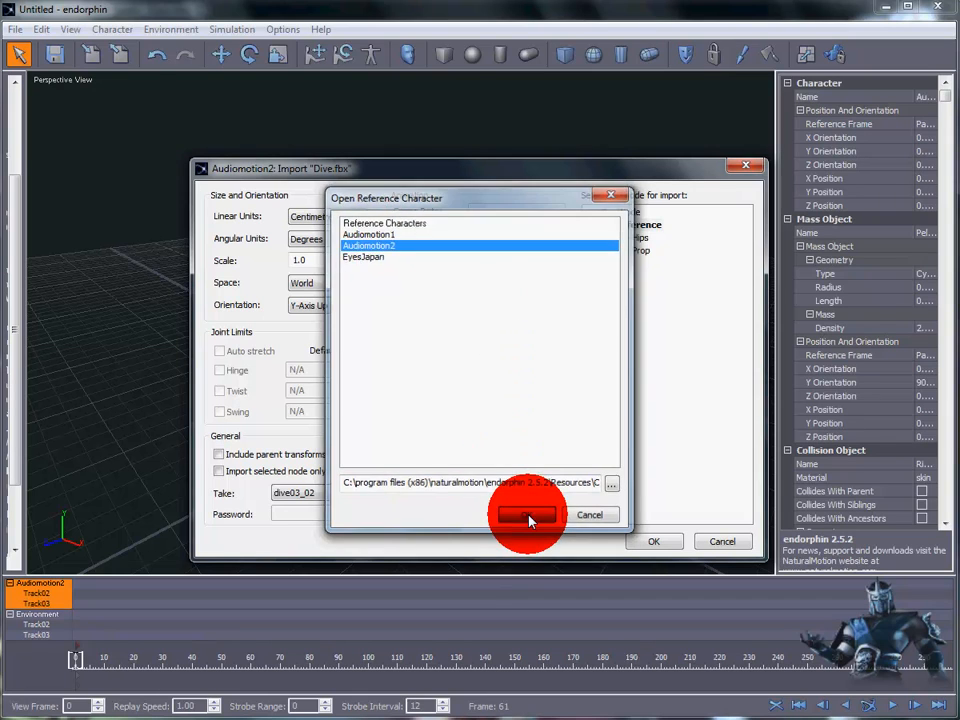
{"action": "left_click", "coordinate": [530, 517]}
{"action": "left_click", "coordinate": [655, 541]}
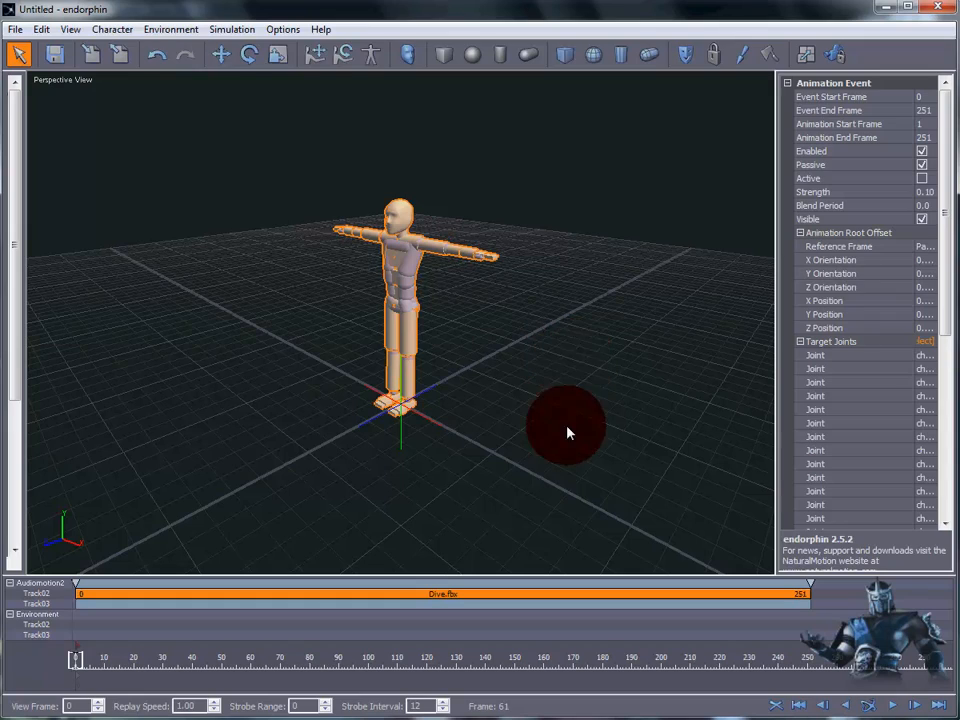
Simulate the dive motion beyond the end of the animation event and stop at about frame 328.
{"action": "left_click_drag", "start_coordinate": [642, 344], "coordinate": [480, 364], "text": "alt"}
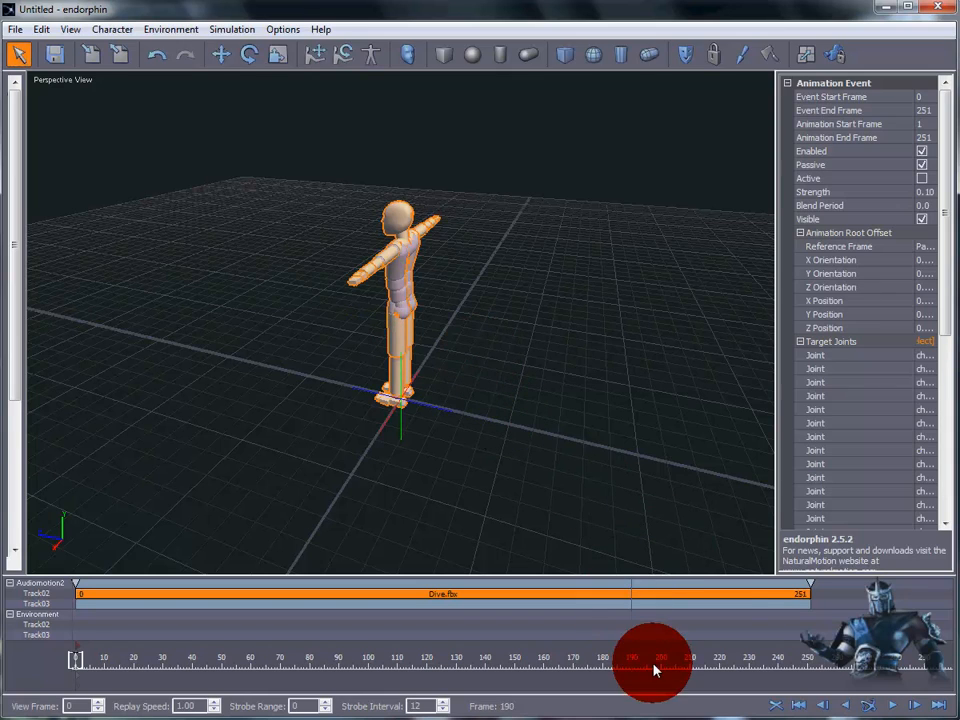
{"action": "left_click", "coordinate": [869, 706]}
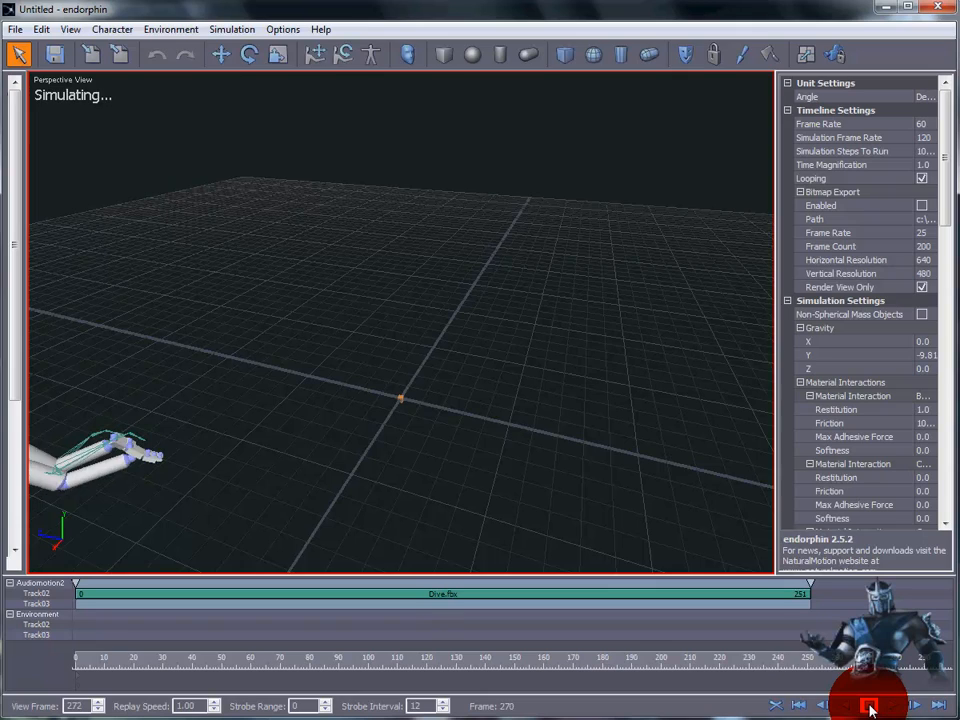
{"action": "left_click", "coordinate": [870, 708]}
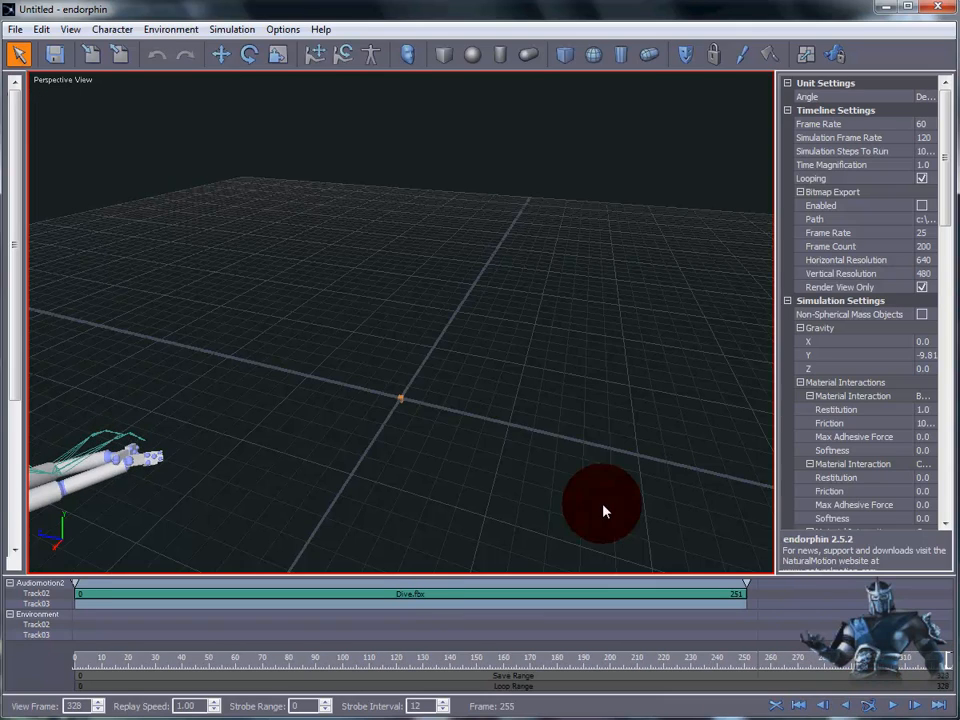
{"action": "left_click", "coordinate": [126, 471]}
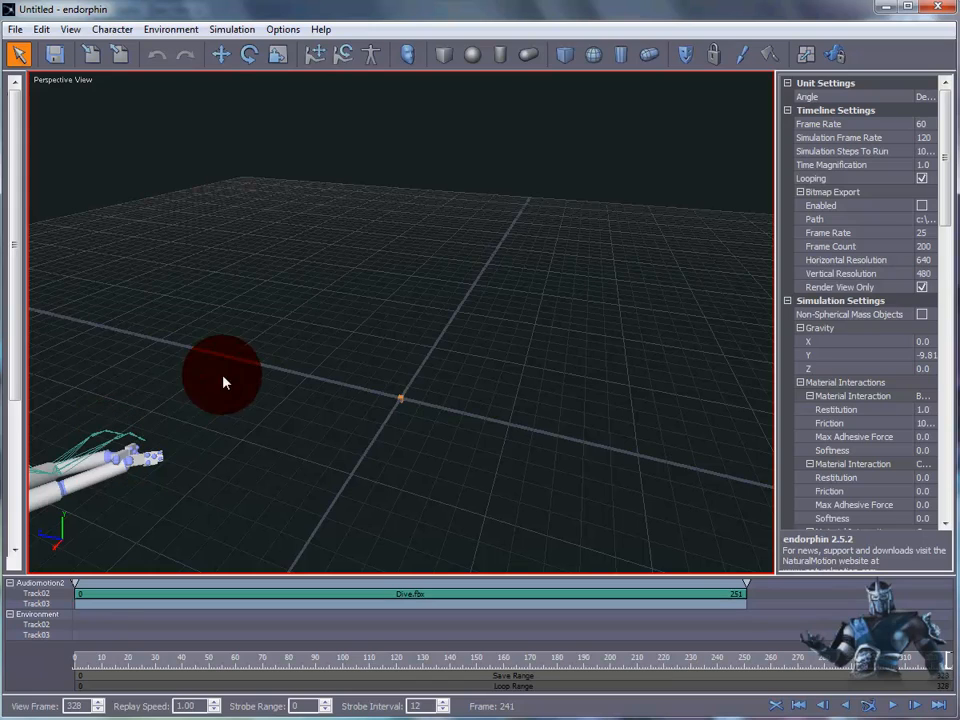
Set up an Export All of the scene to the desktop as 002.fbx in FBX 6.0 format.
{"action": "left_click", "coordinate": [17, 30]}
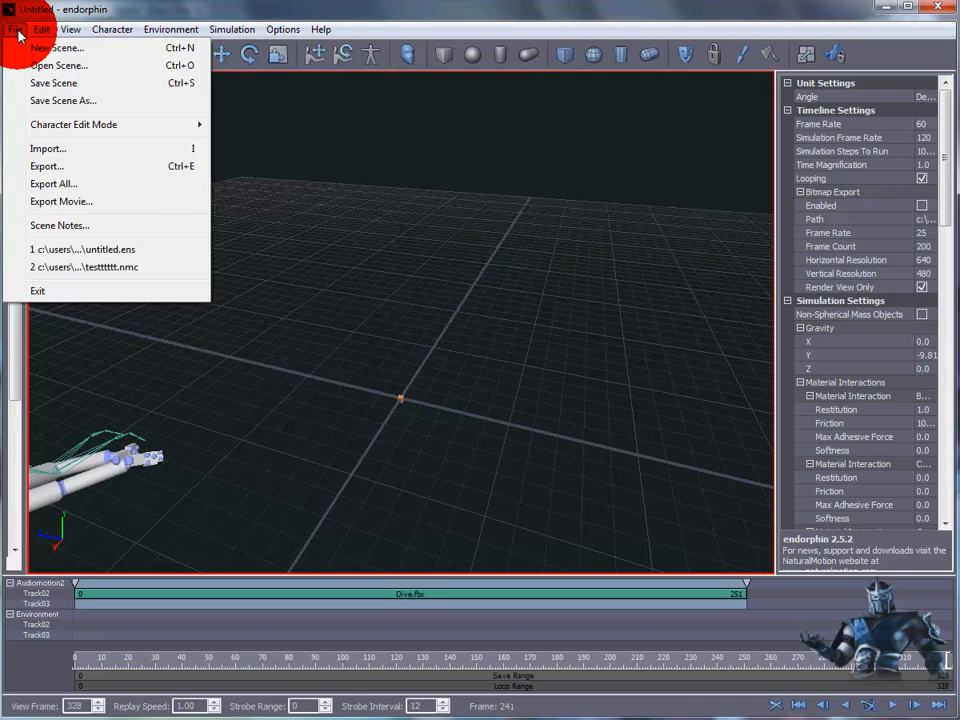
{"action": "left_click", "coordinate": [47, 188]}
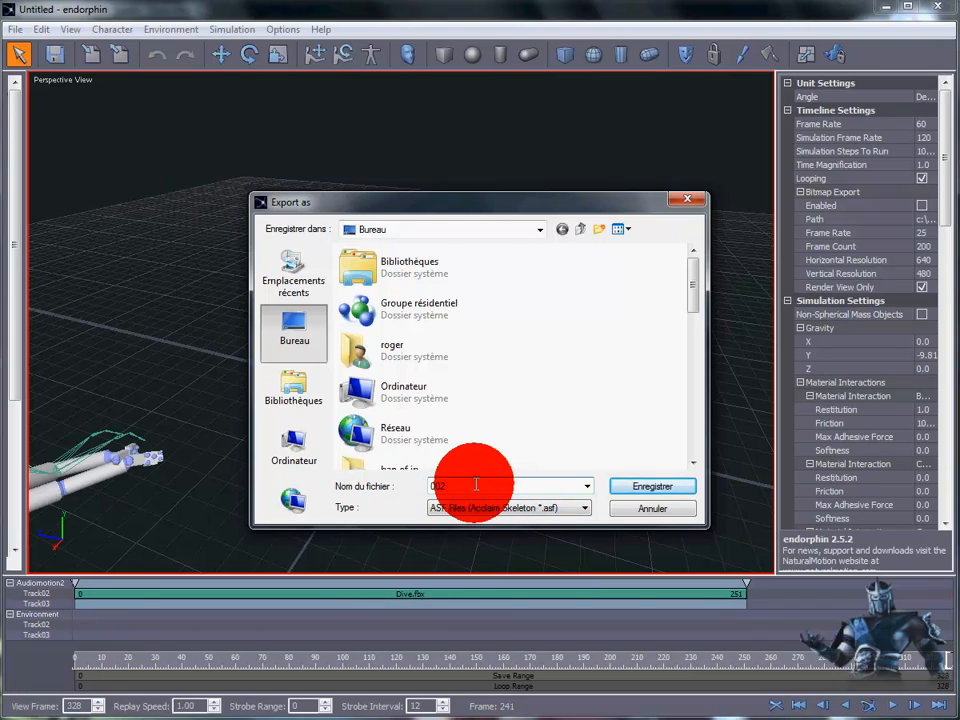
{"action": "left_click", "coordinate": [584, 512]}
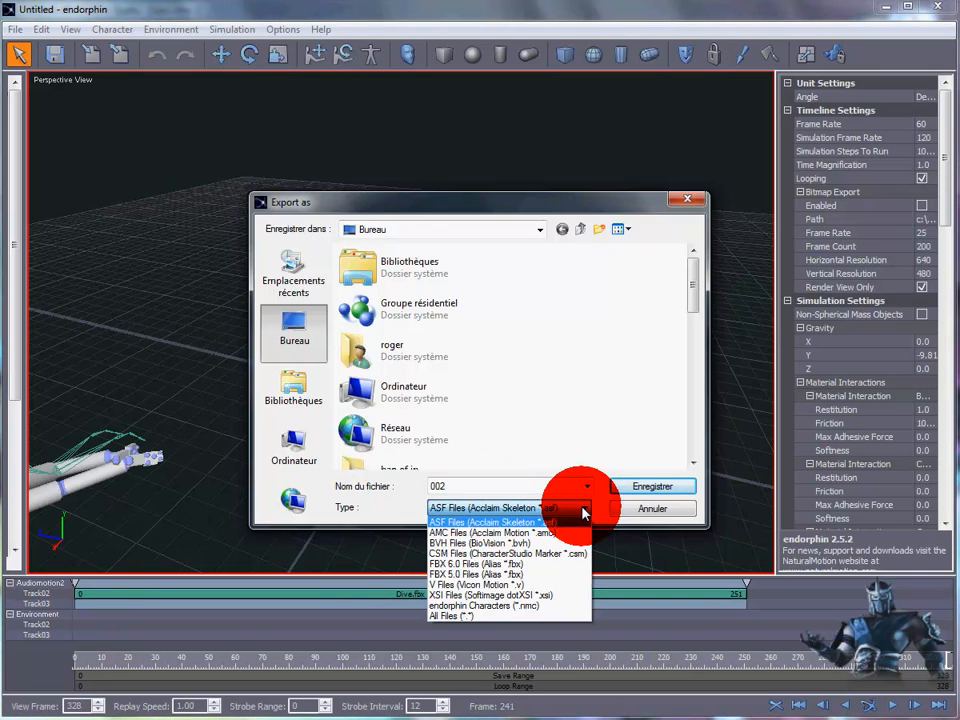
{"action": "left_click", "coordinate": [549, 567]}
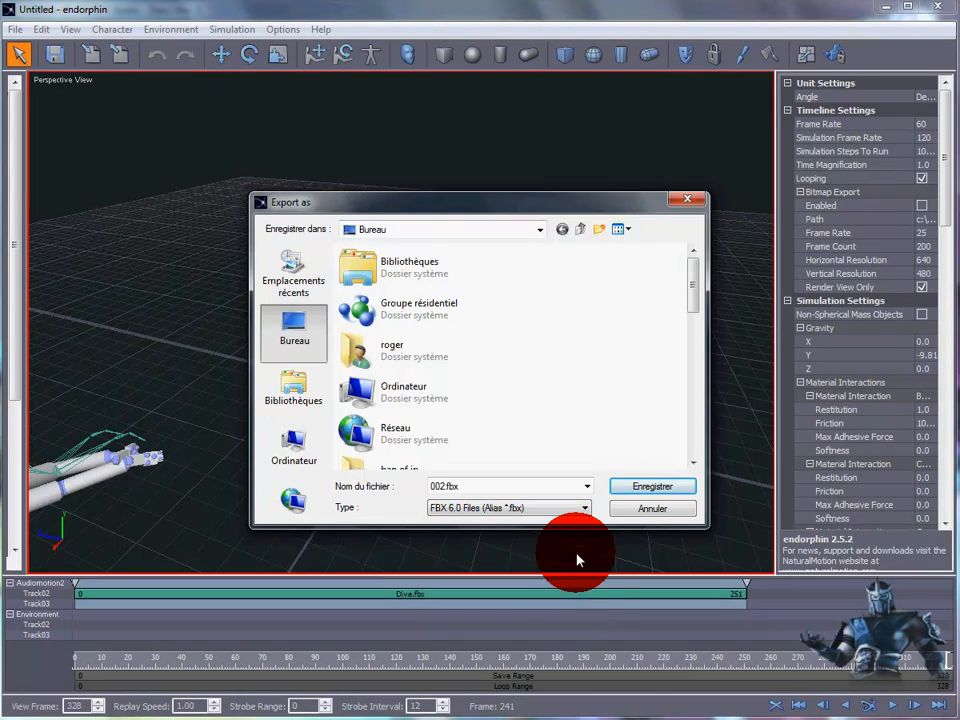
{"action": "left_click", "coordinate": [656, 488]}
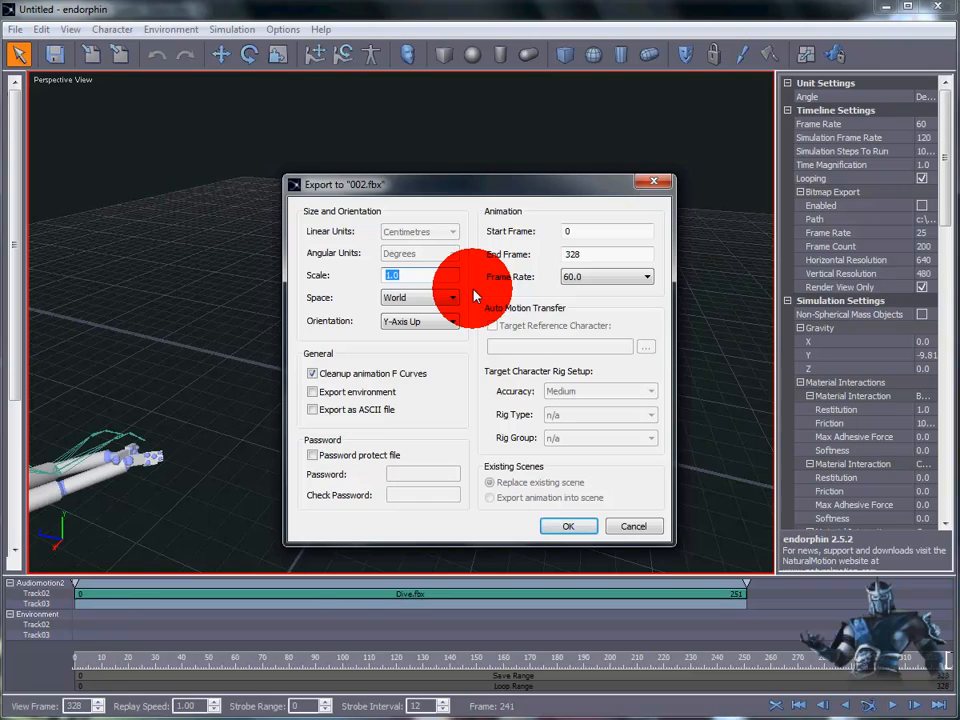
Set the export frame rate to 25.0 and complete the FBX export.
{"action": "left_click", "coordinate": [574, 276]}
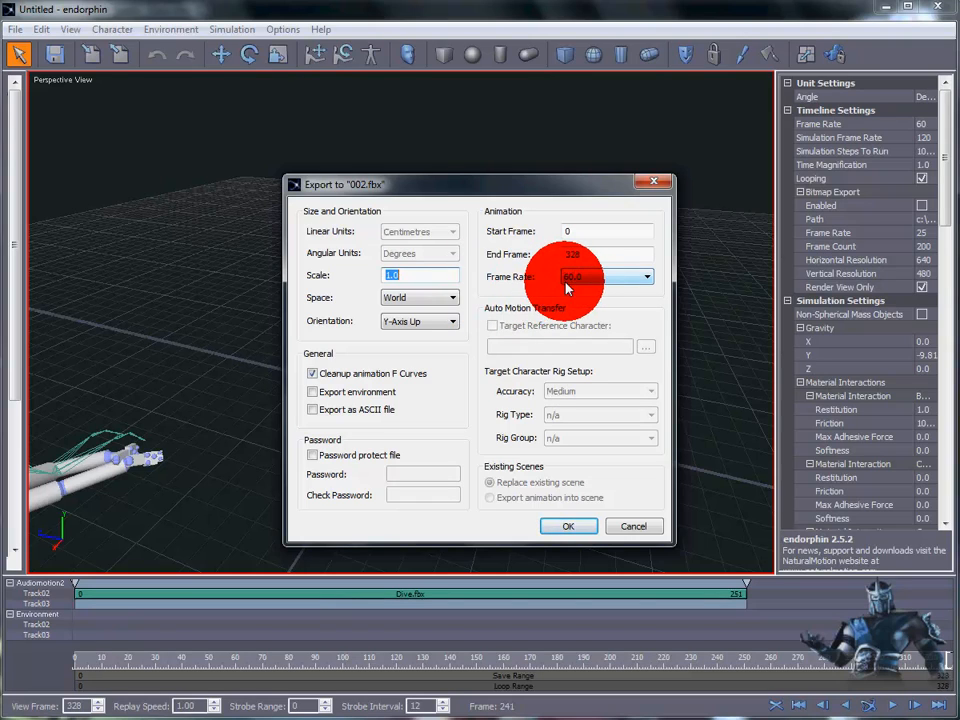
{"action": "left_click", "coordinate": [648, 279]}
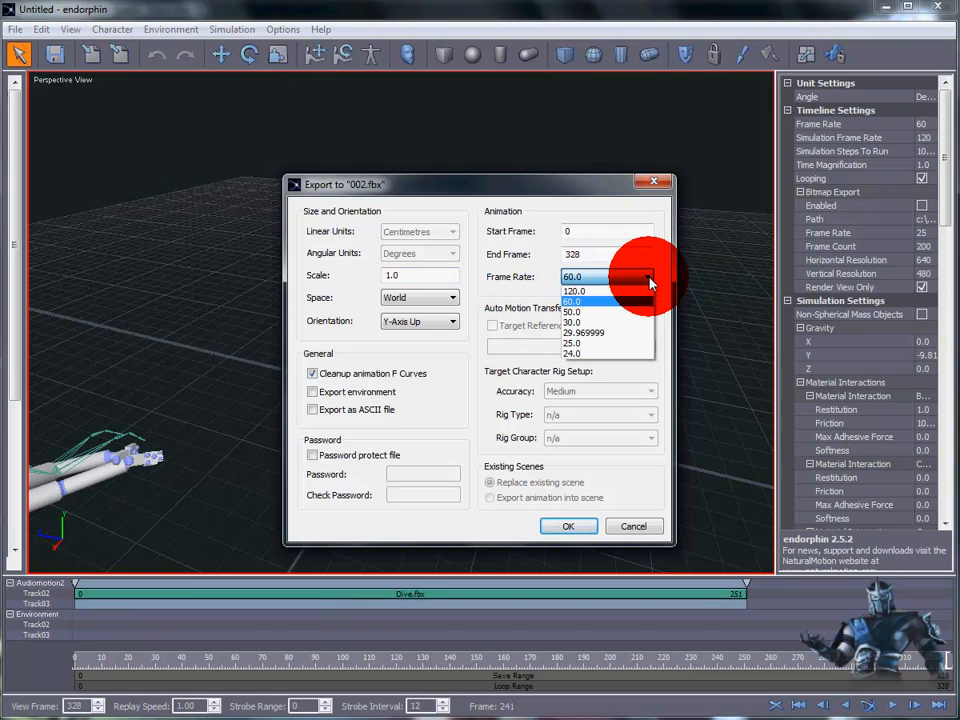
{"action": "left_click", "coordinate": [617, 344]}
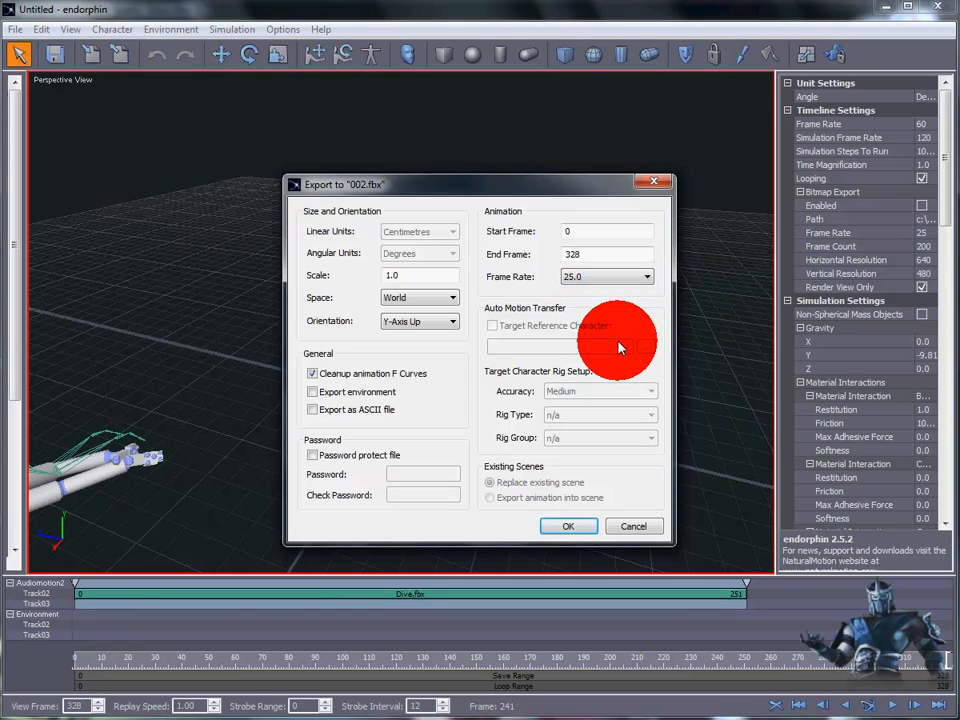
{"action": "left_click", "coordinate": [561, 530]}
{"action": "left_click", "coordinate": [405, 403]}
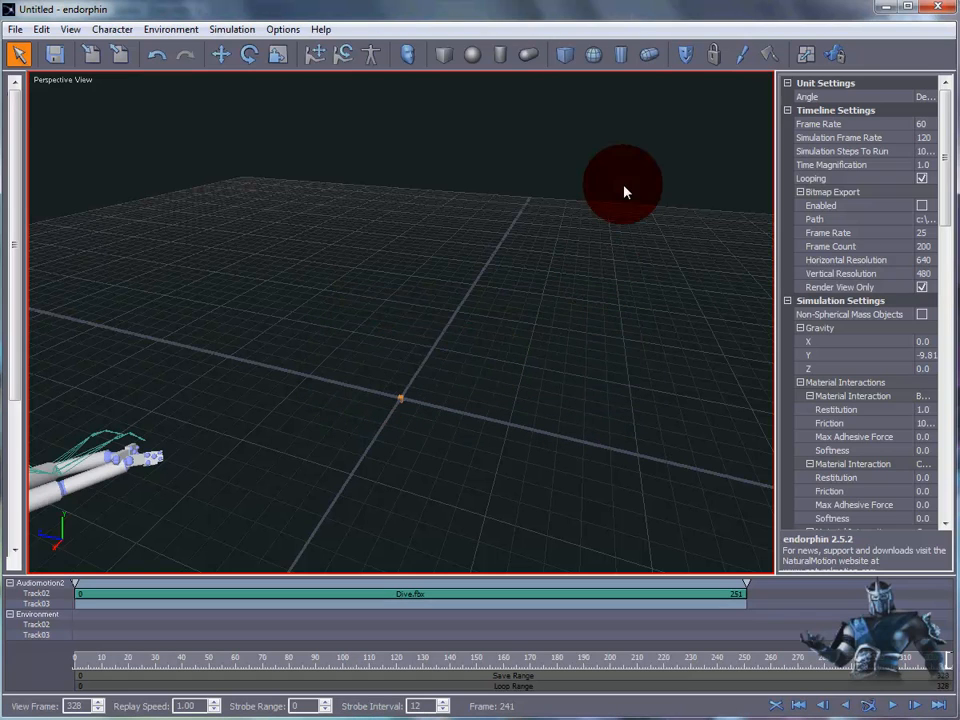
Minimize endorphin to return to Cinema 4D.
{"action": "left_click", "coordinate": [882, 12]}
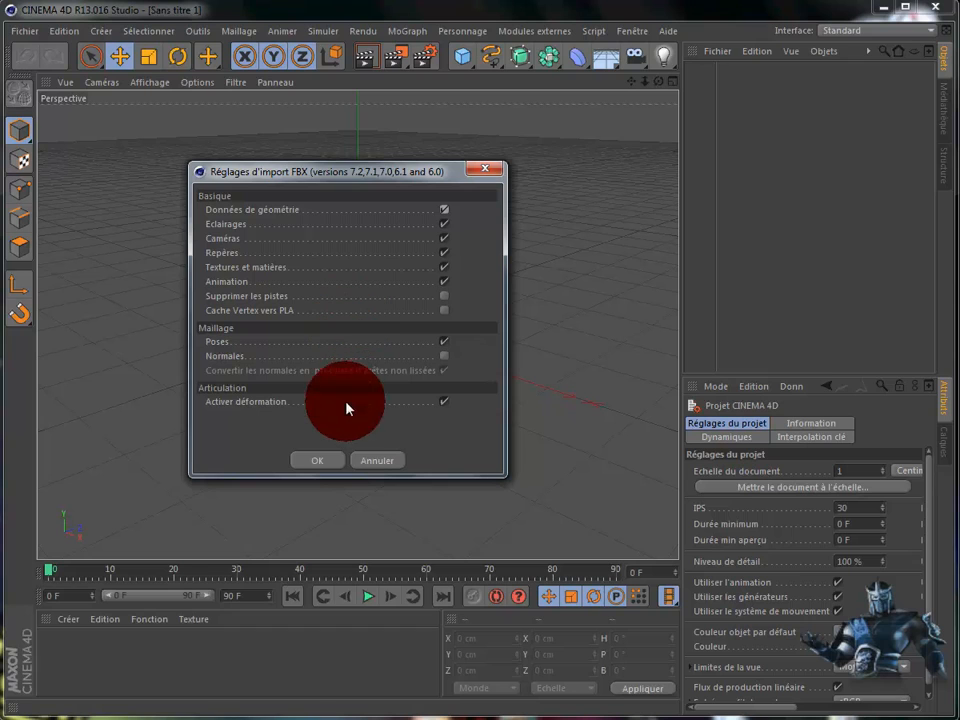
Import 002.fbx with the default FBX settings and the endorphinTake take.
{"action": "left_click", "coordinate": [337, 463]}
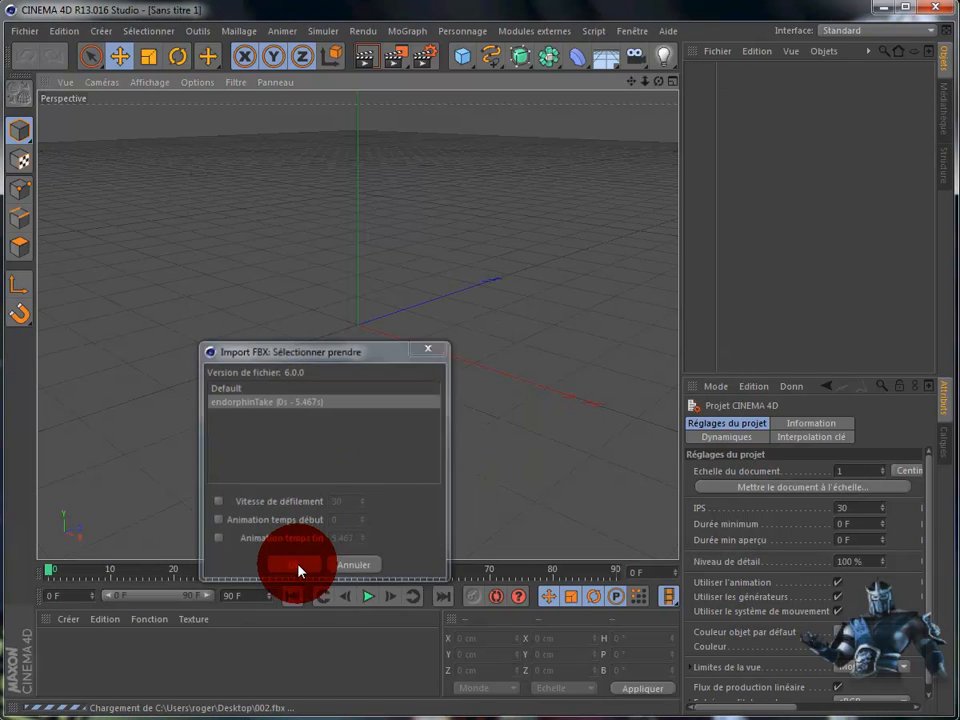
{"action": "left_click", "coordinate": [306, 563]}
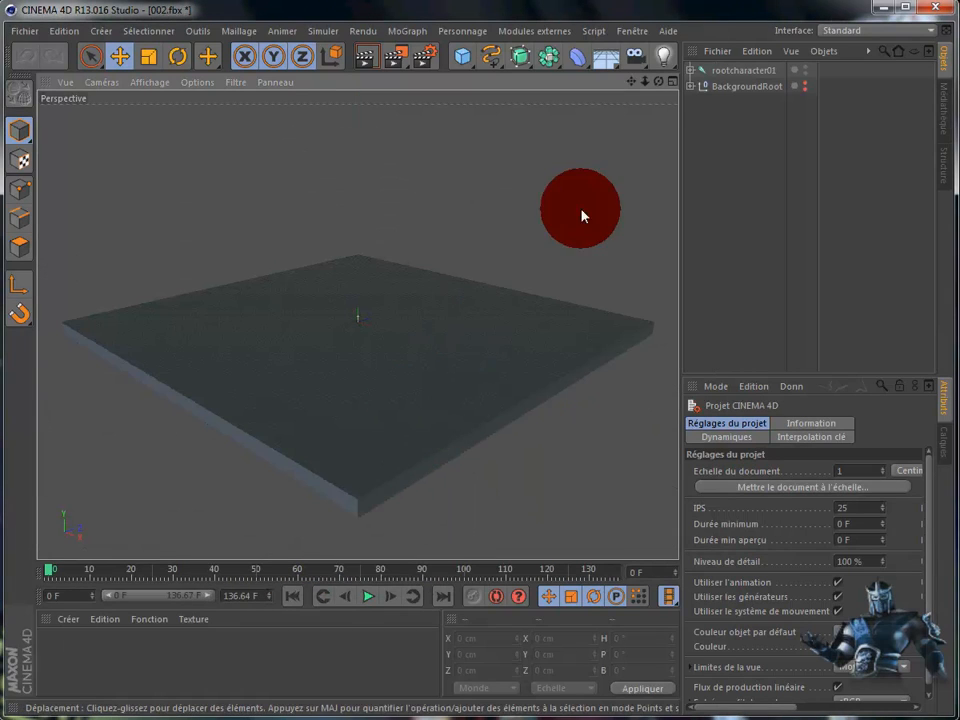
{"action": "left_click_drag", "start_coordinate": [645, 82], "coordinate": [580, 296]}
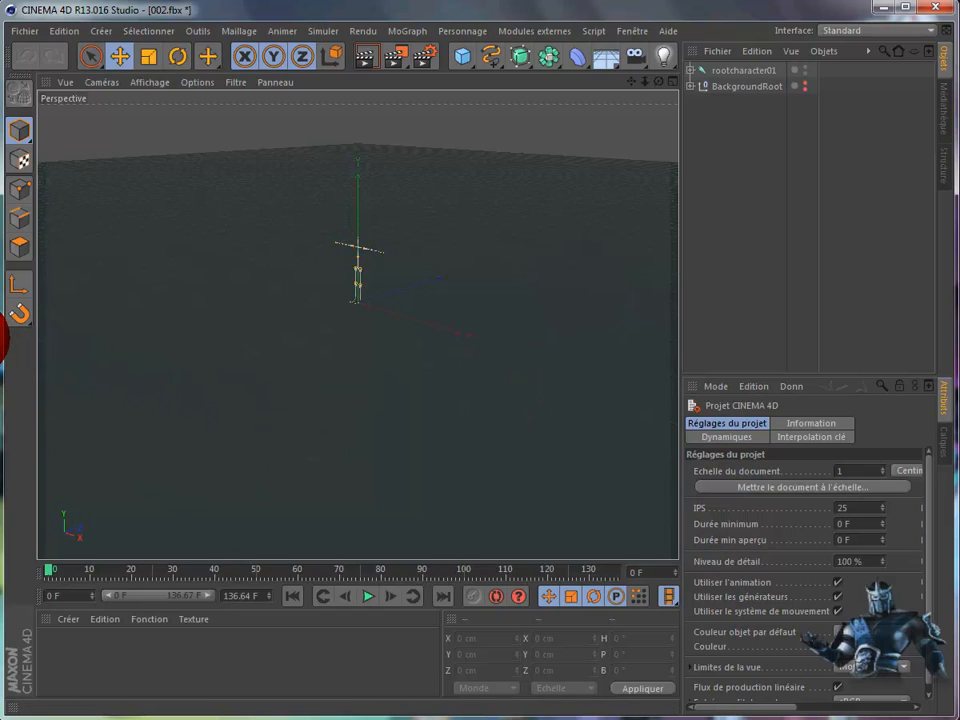
Switch to the C4D models folder in Windows Explorer and preview TPOSE SAS.jpg in the TPOSE SAS folder.
{"action": "key", "text": "alt+Tab"}
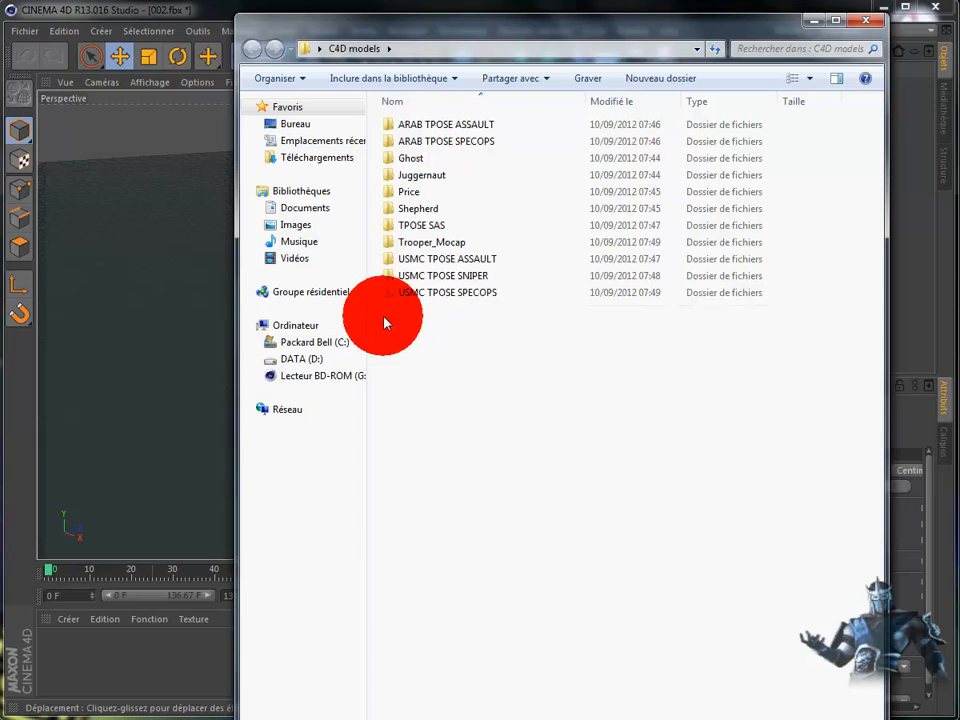
{"action": "left_click", "coordinate": [390, 230]}
{"action": "double_click", "coordinate": [390, 230]}
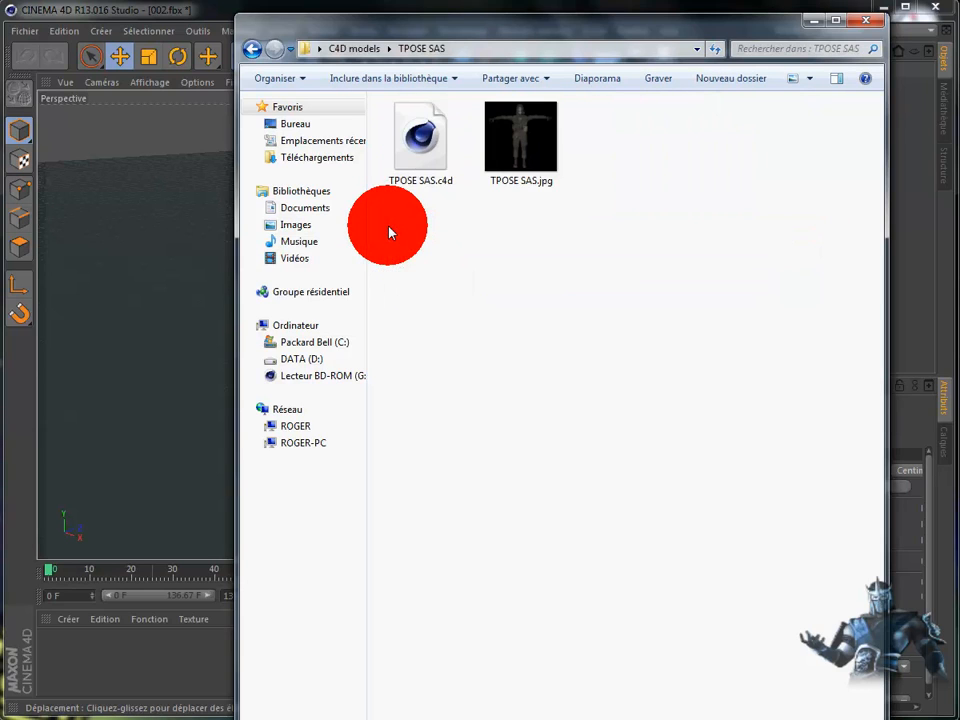
{"action": "double_click", "coordinate": [521, 163]}
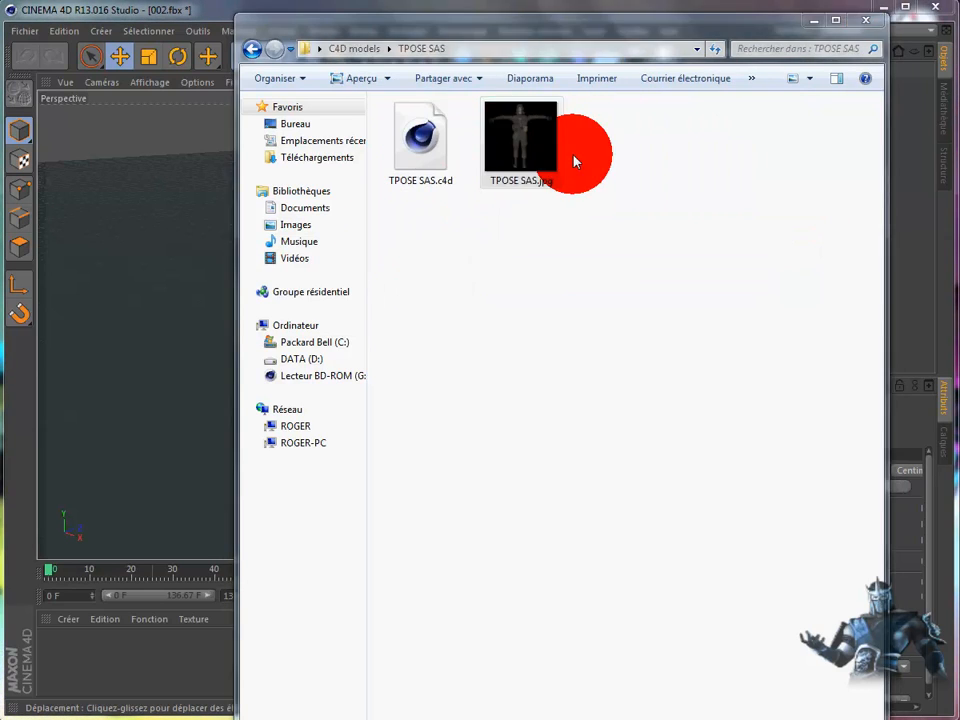
{"action": "left_click", "coordinate": [932, 10]}
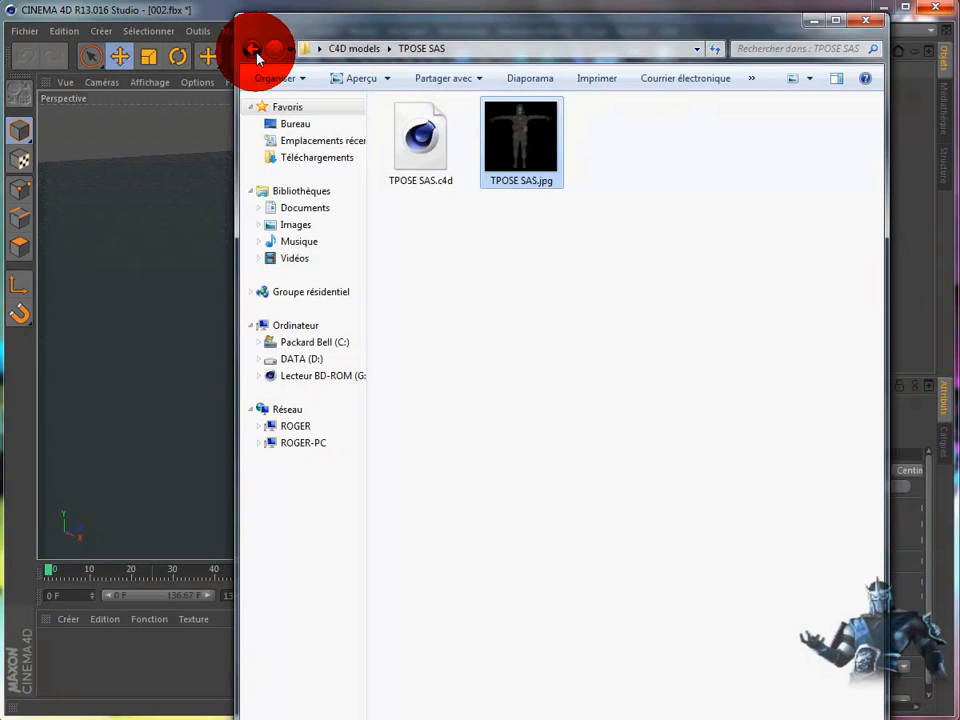
Go to the Trooper_Mocap folder and preview Trooper_Mocap.jpg.
{"action": "left_click", "coordinate": [257, 50]}
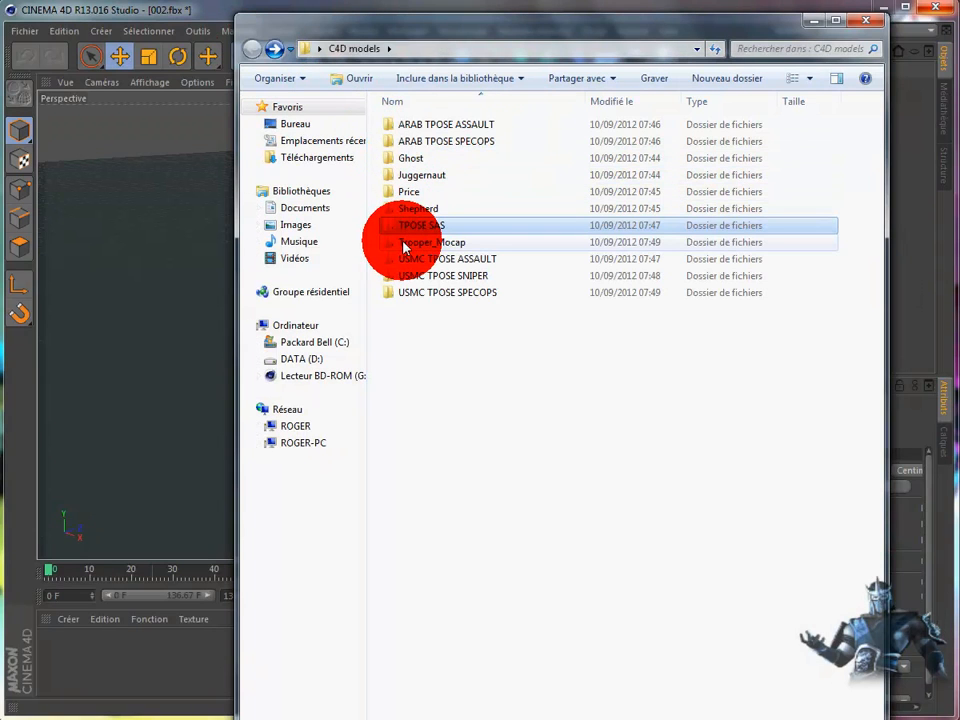
{"action": "double_click", "coordinate": [405, 247]}
{"action": "left_click", "coordinate": [510, 165]}
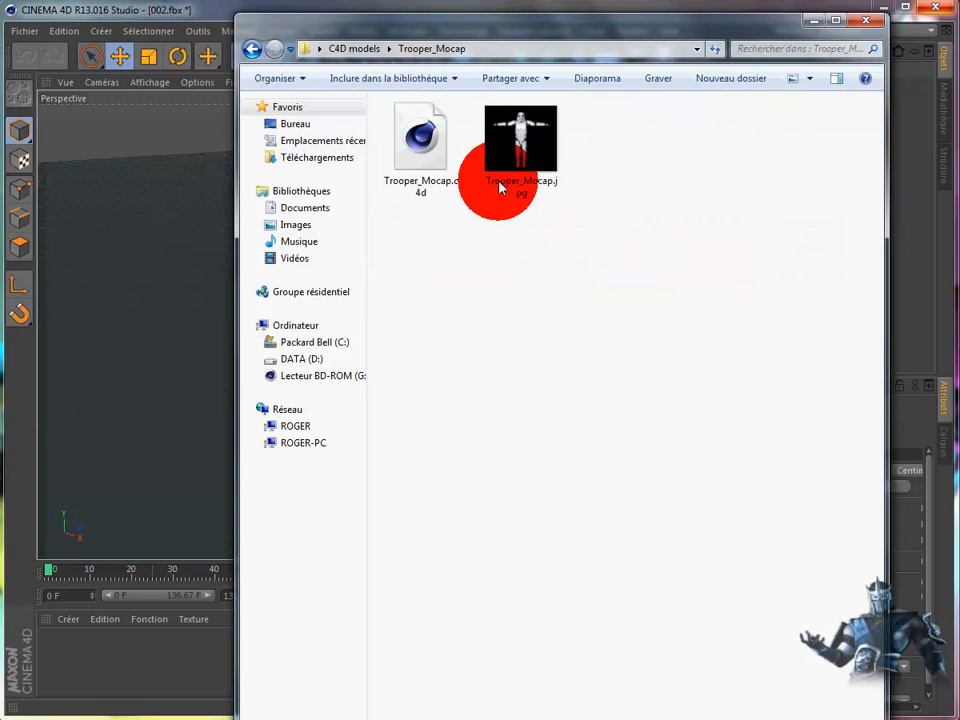
{"action": "double_click", "coordinate": [517, 160]}
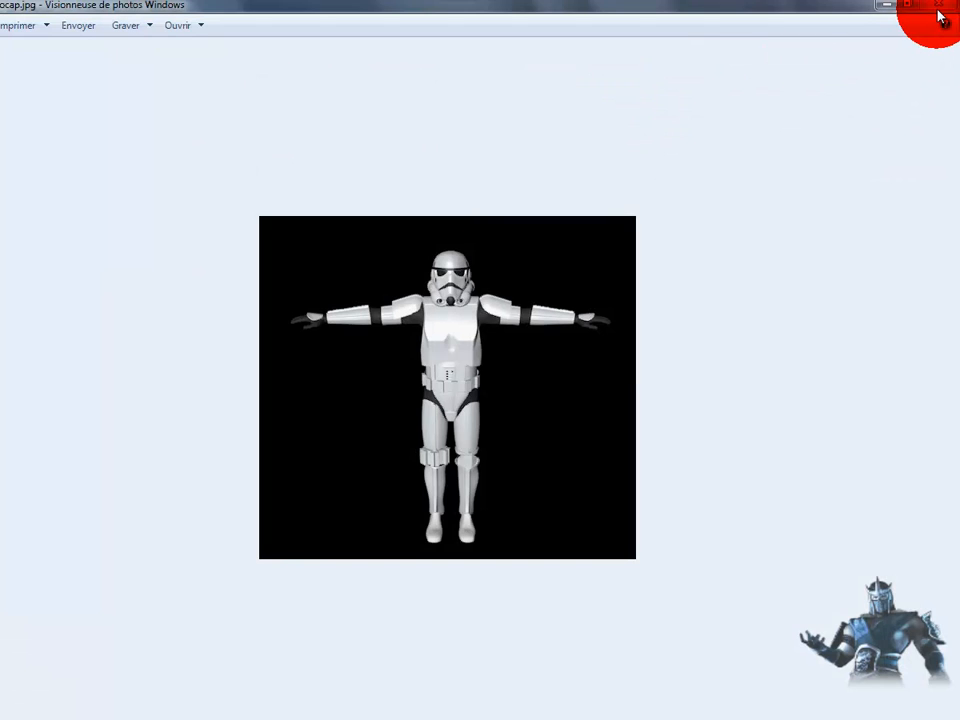
{"action": "left_click", "coordinate": [940, 12]}
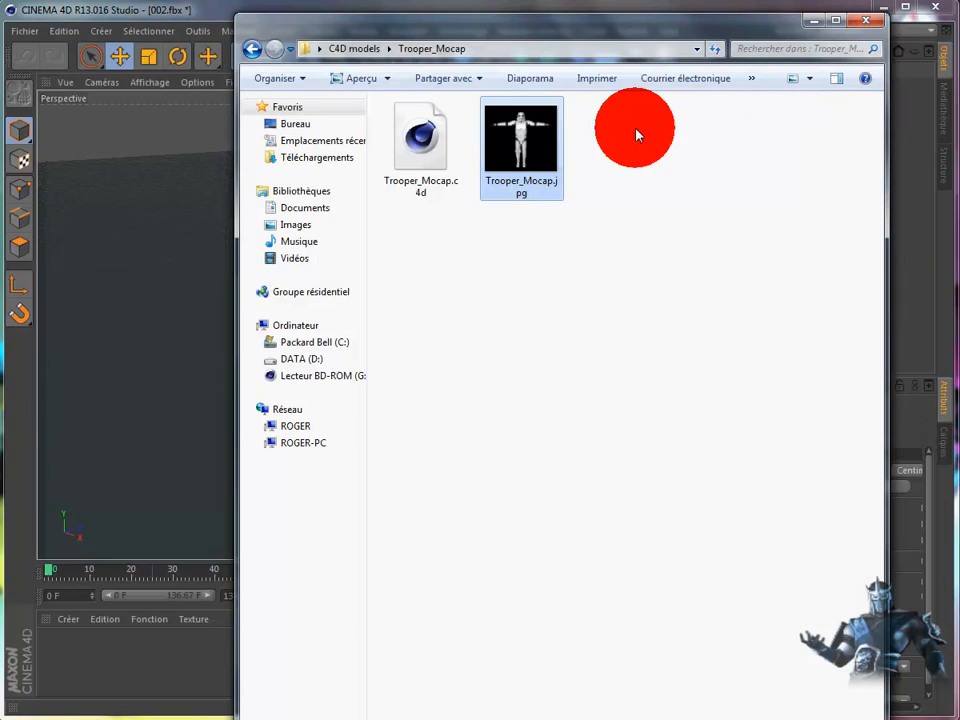
Open Trooper_Mocap.c4d in Cinema 4D with an import scale factor of 60 centimetres.
{"action": "double_click", "coordinate": [425, 145]}
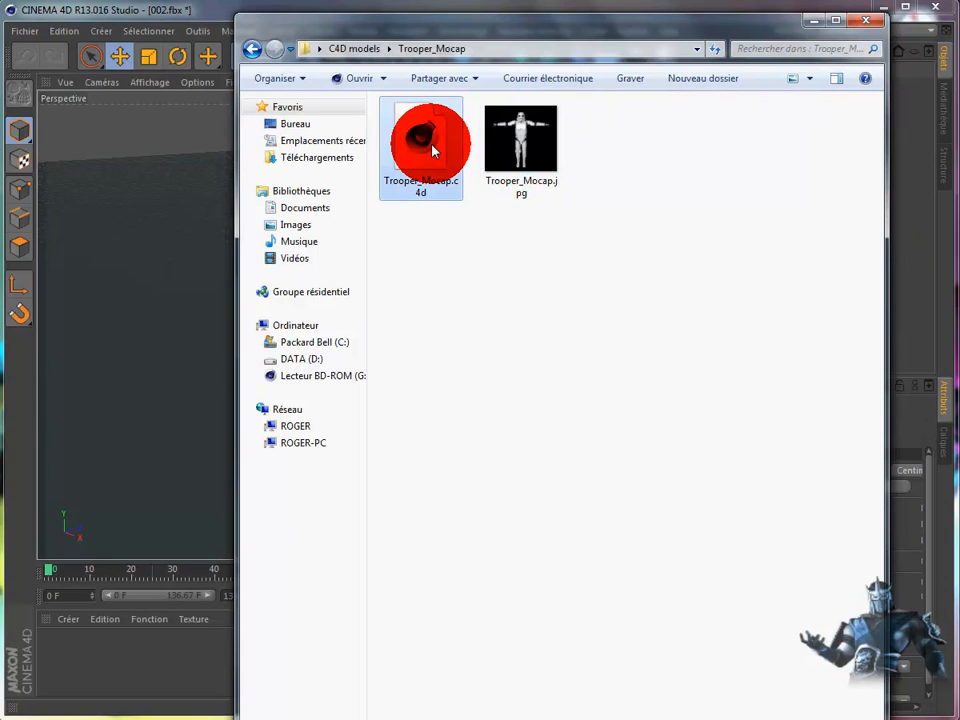
{"action": "left_click", "coordinate": [813, 22]}
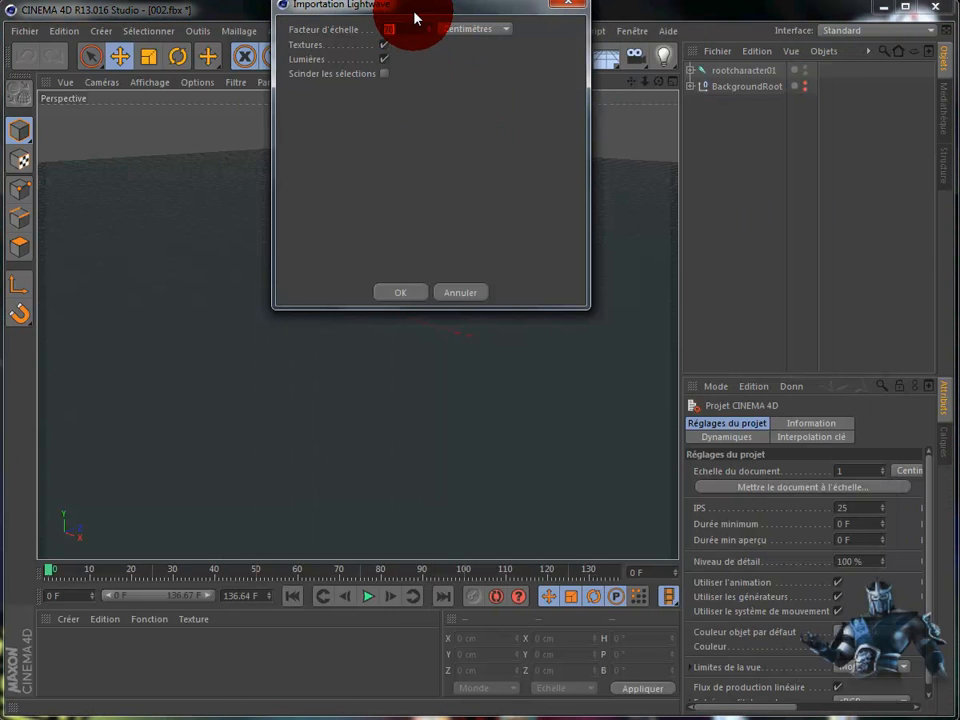
{"action": "left_click_drag", "start_coordinate": [414, 17], "coordinate": [370, 236]}
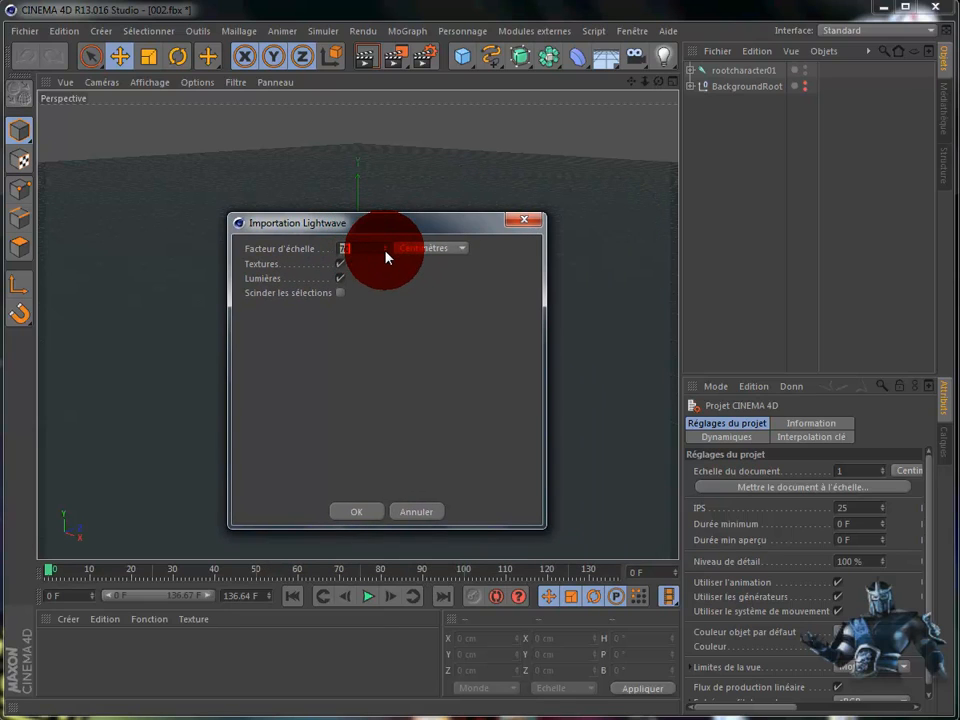
{"action": "left_click", "coordinate": [386, 252]}
{"action": "left_click", "coordinate": [386, 252]}
{"action": "left_click_drag", "start_coordinate": [368, 250], "coordinate": [340, 252]}
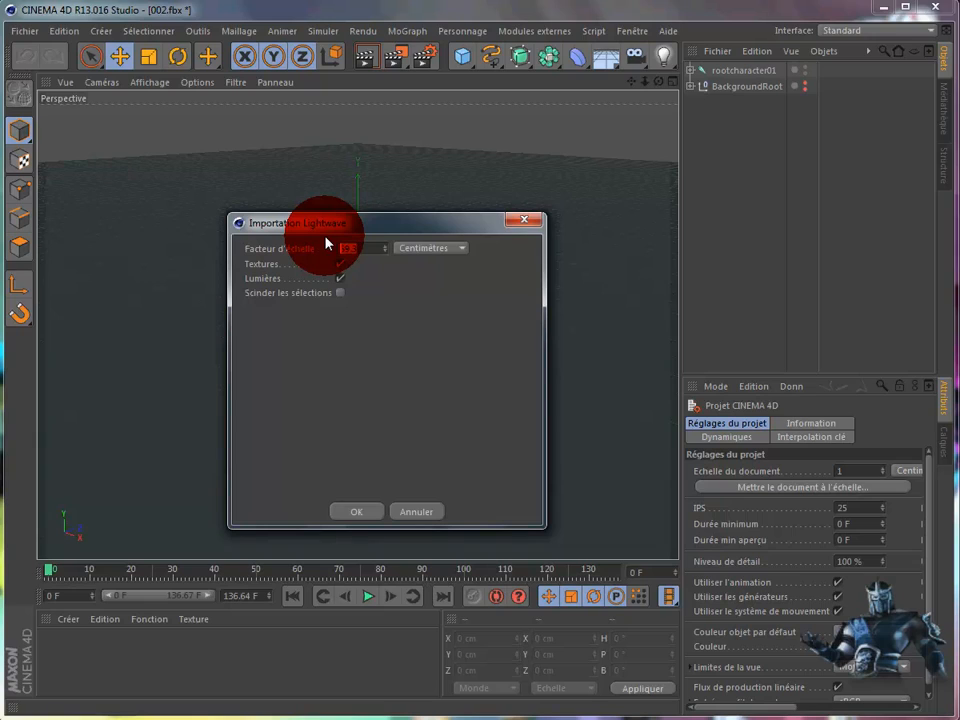
{"action": "key", "text": "BackSpace"}
{"action": "type", "text": "60"}
{"action": "left_click", "coordinate": [364, 512]}
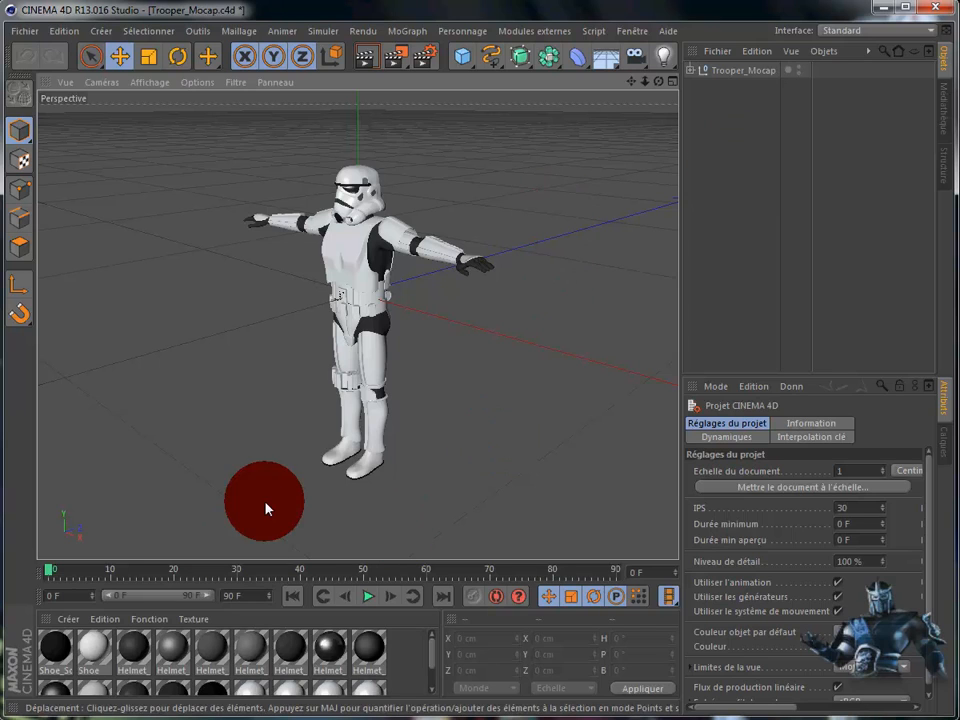
Expand the Trooper_Mocap hierarchy and merge all its objects into one mesh with Connect Objects + Delete.
{"action": "left_click_drag", "start_coordinate": [662, 88], "coordinate": [695, 72]}
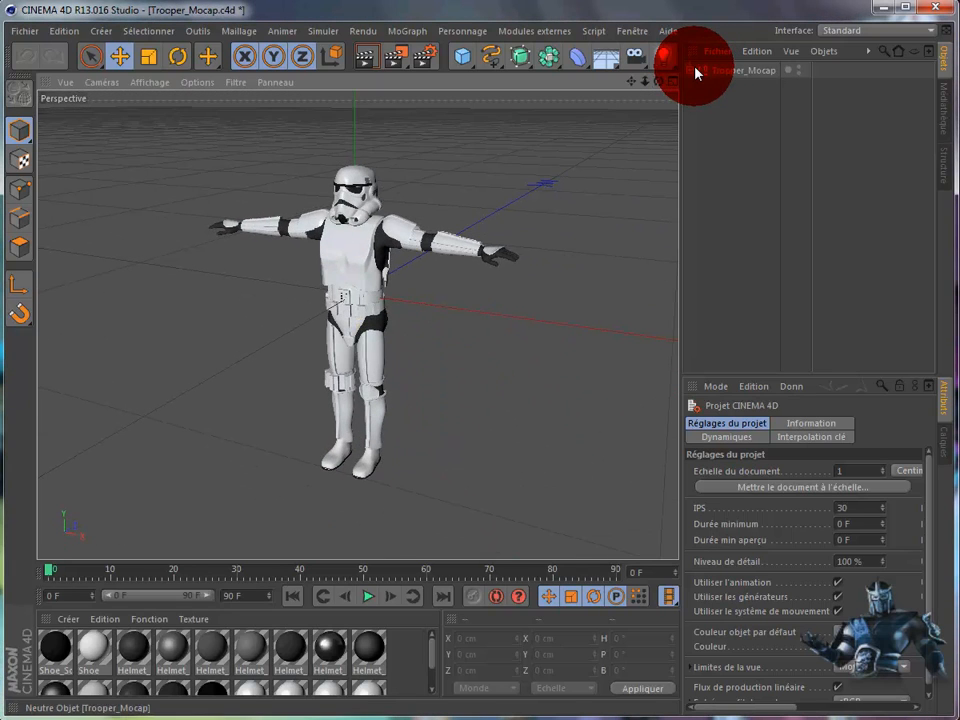
{"action": "left_click", "coordinate": [692, 71]}
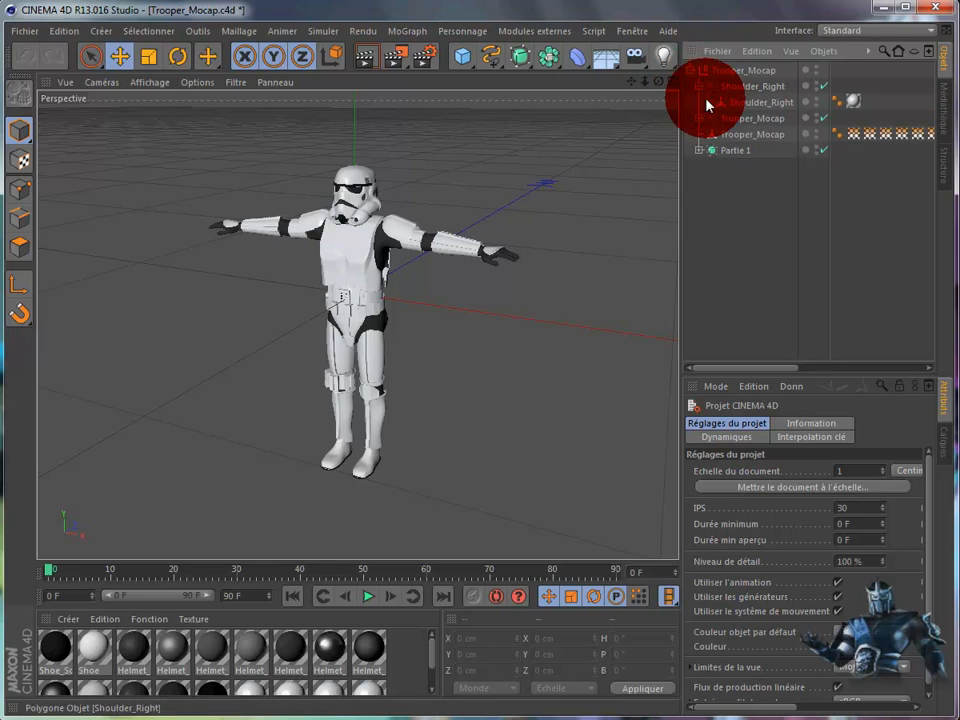
{"action": "left_click", "coordinate": [701, 119]}
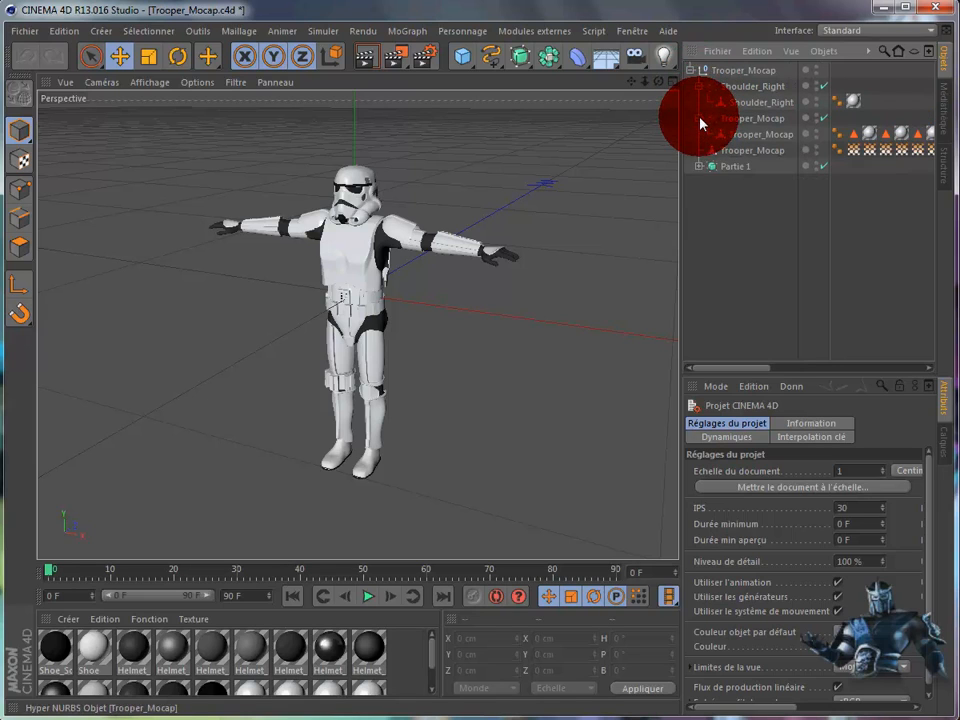
{"action": "left_click", "coordinate": [699, 166]}
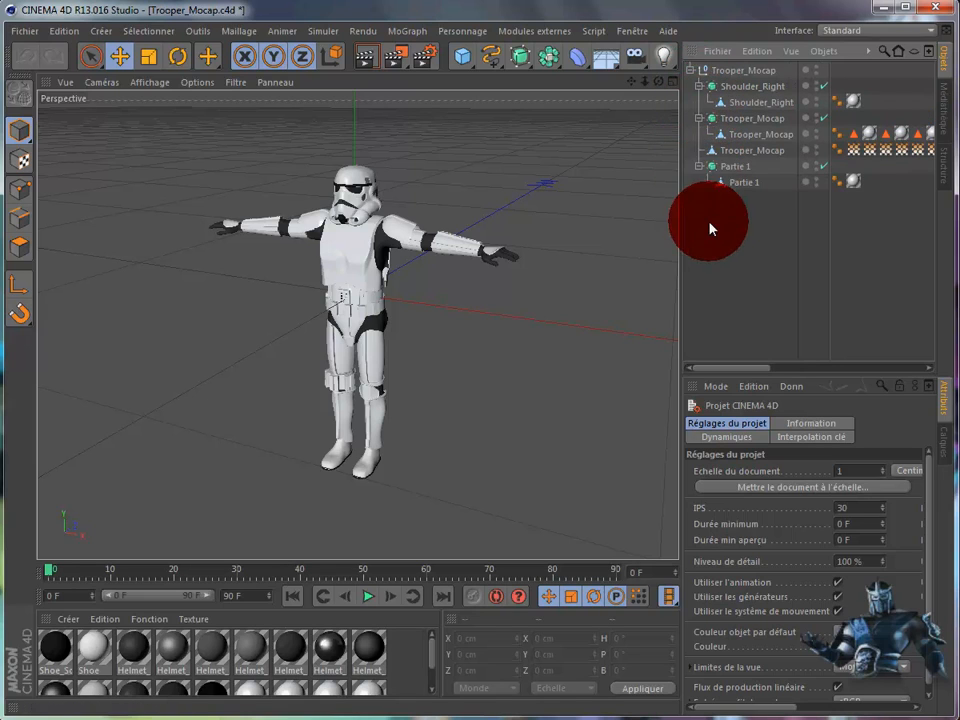
{"action": "key", "text": "ctrl+a"}
{"action": "right_click", "coordinate": [750, 73]}
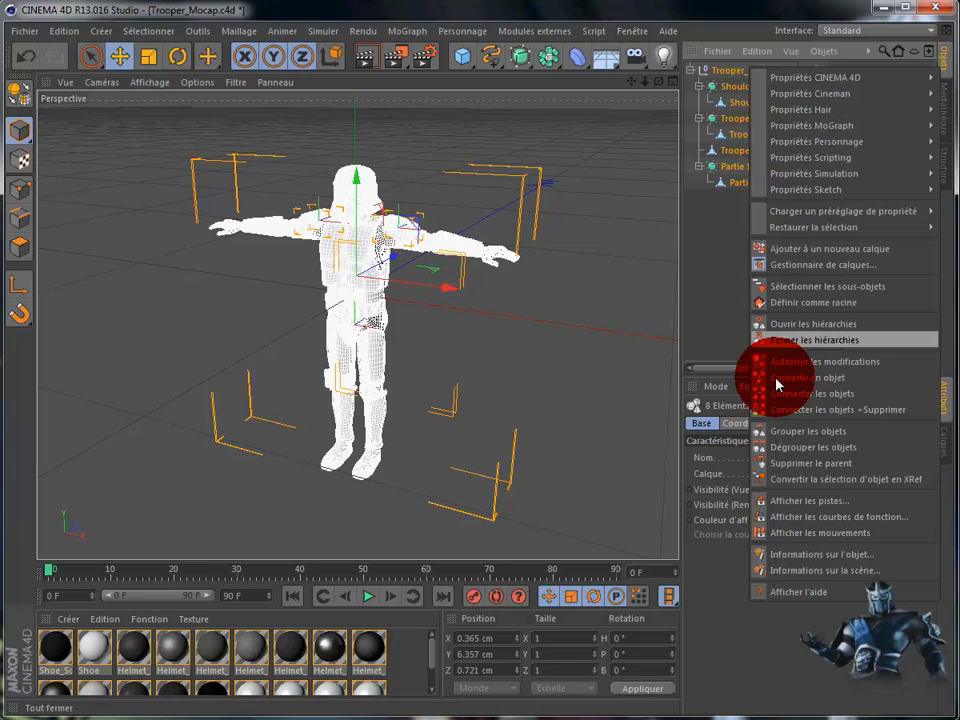
{"action": "left_click", "coordinate": [780, 410]}
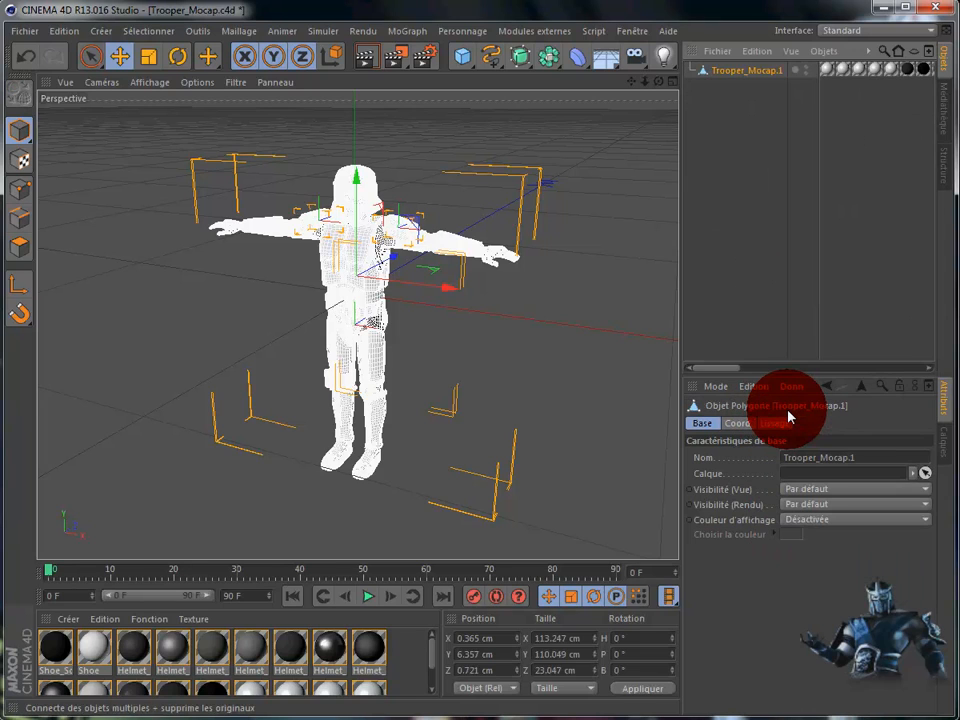
{"action": "left_click", "coordinate": [739, 165]}
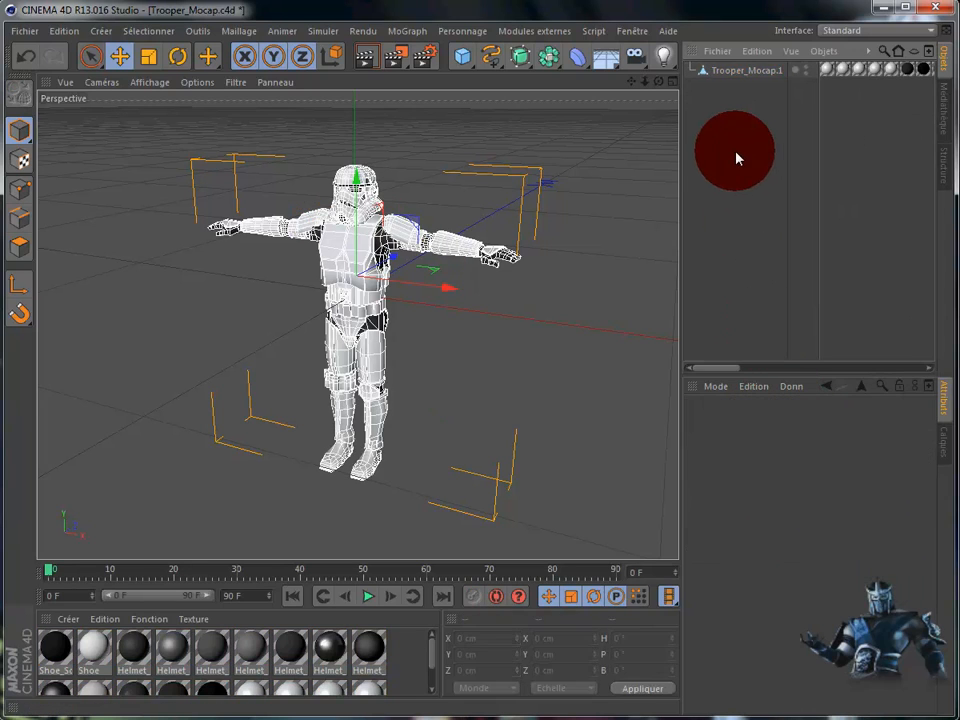
Copy the merged trooper mesh.
{"action": "left_click", "coordinate": [735, 72]}
{"action": "left_click", "coordinate": [62, 31]}
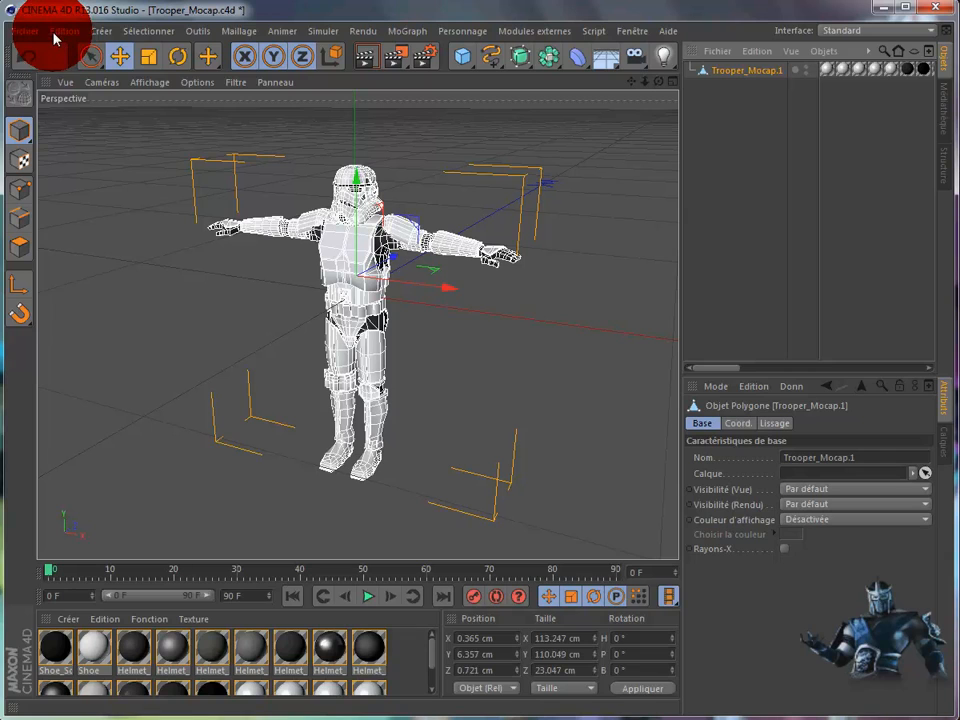
{"action": "left_click", "coordinate": [80, 122]}
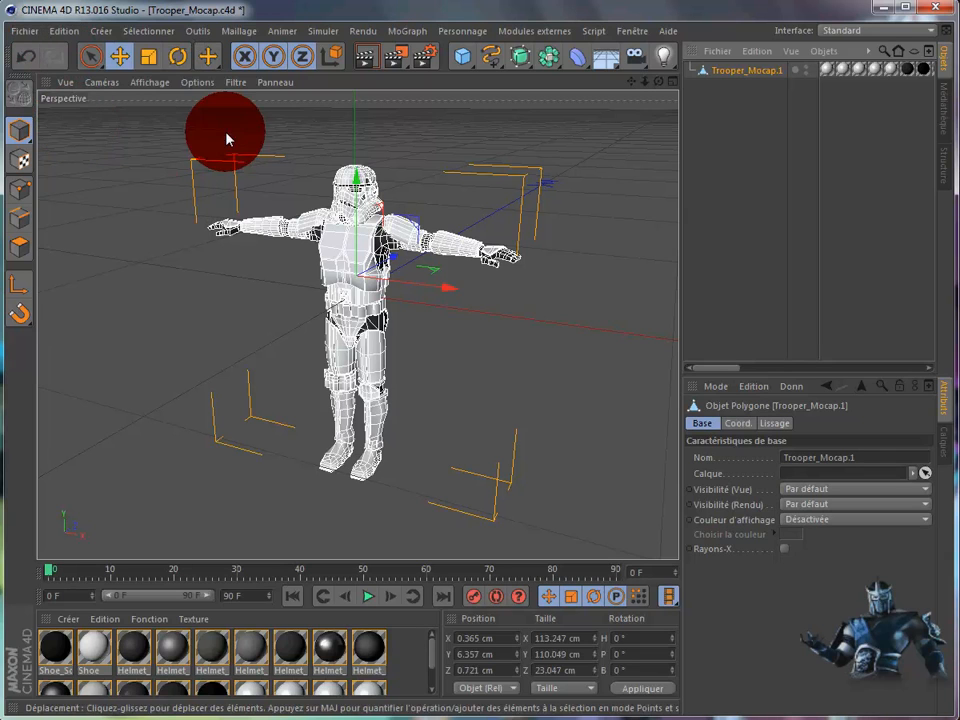
Close the Trooper_Mocap.c4d project without saving, keep 002.fbx open, and paste the trooper into it.
{"action": "left_click", "coordinate": [926, 10]}
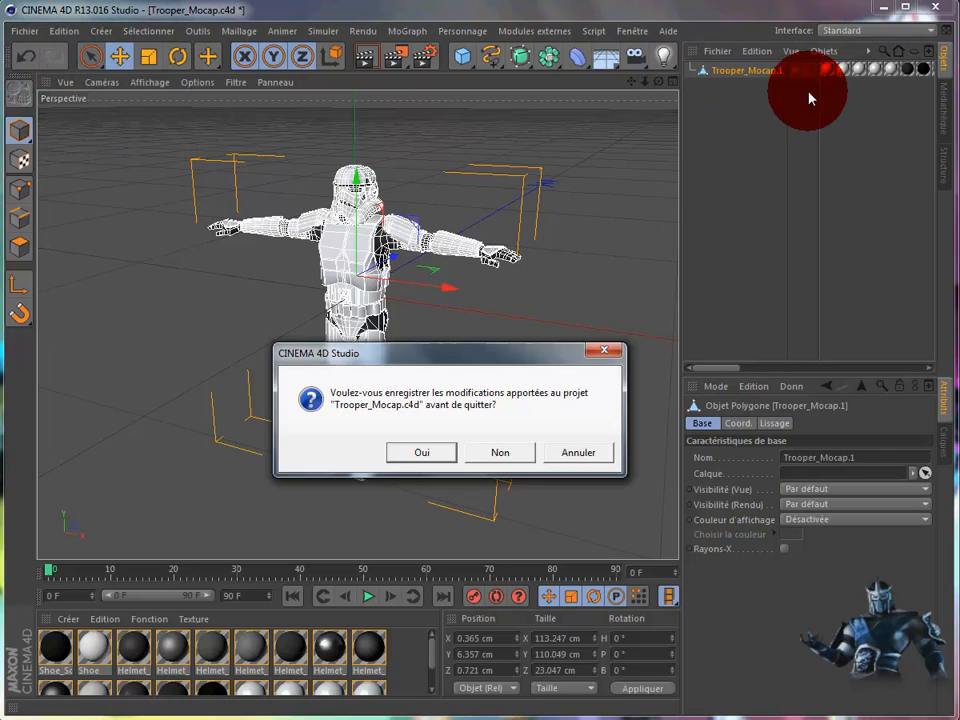
{"action": "left_click", "coordinate": [503, 453]}
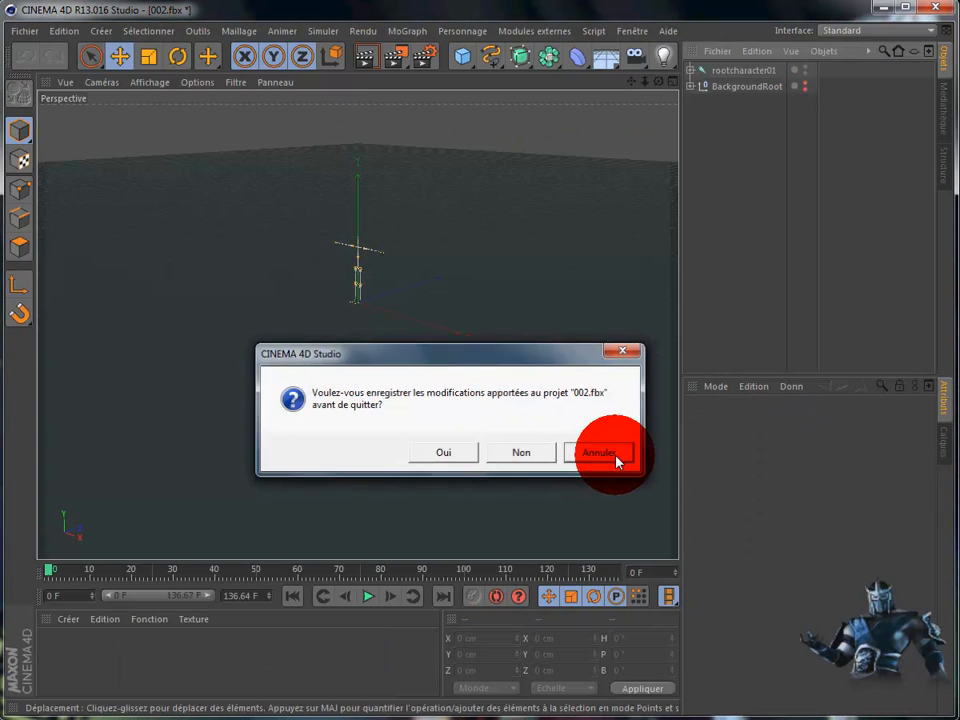
{"action": "left_click", "coordinate": [614, 455]}
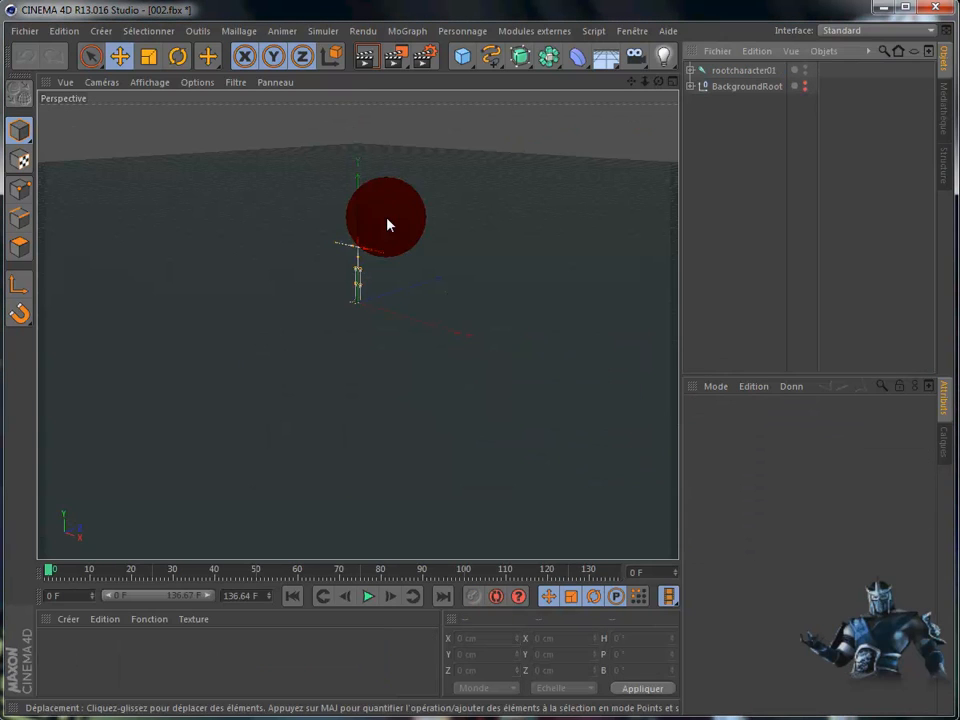
{"action": "left_click", "coordinate": [64, 31]}
{"action": "left_click", "coordinate": [73, 143]}
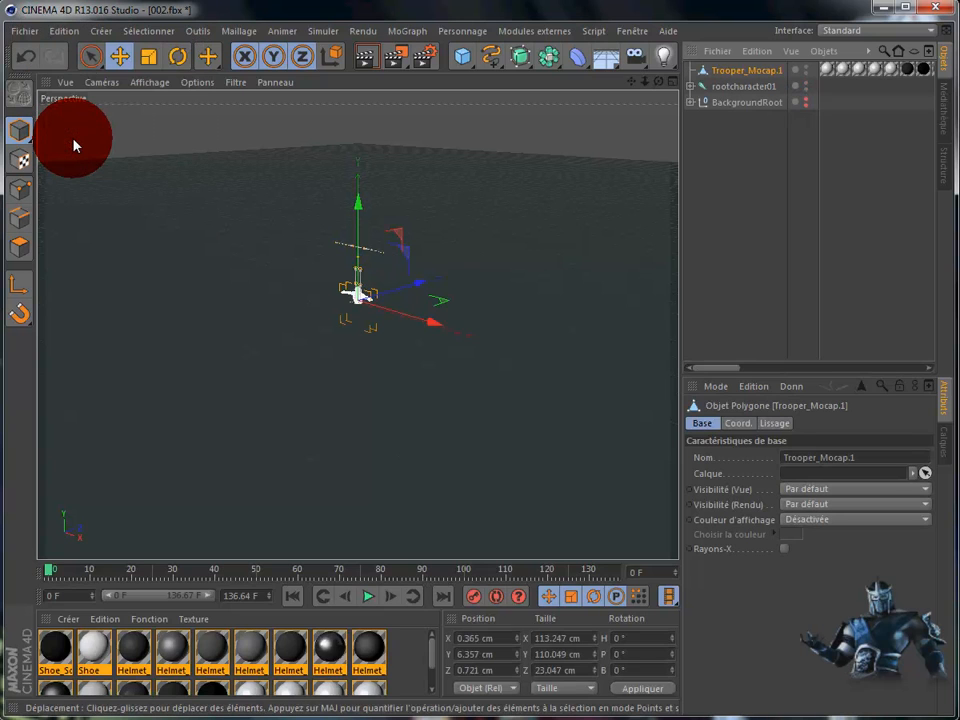
Raise the trooper along the Y axis to about 114 cm so it overlaps the imported skeleton.
{"action": "left_click_drag", "start_coordinate": [340, 242], "coordinate": [362, 158]}
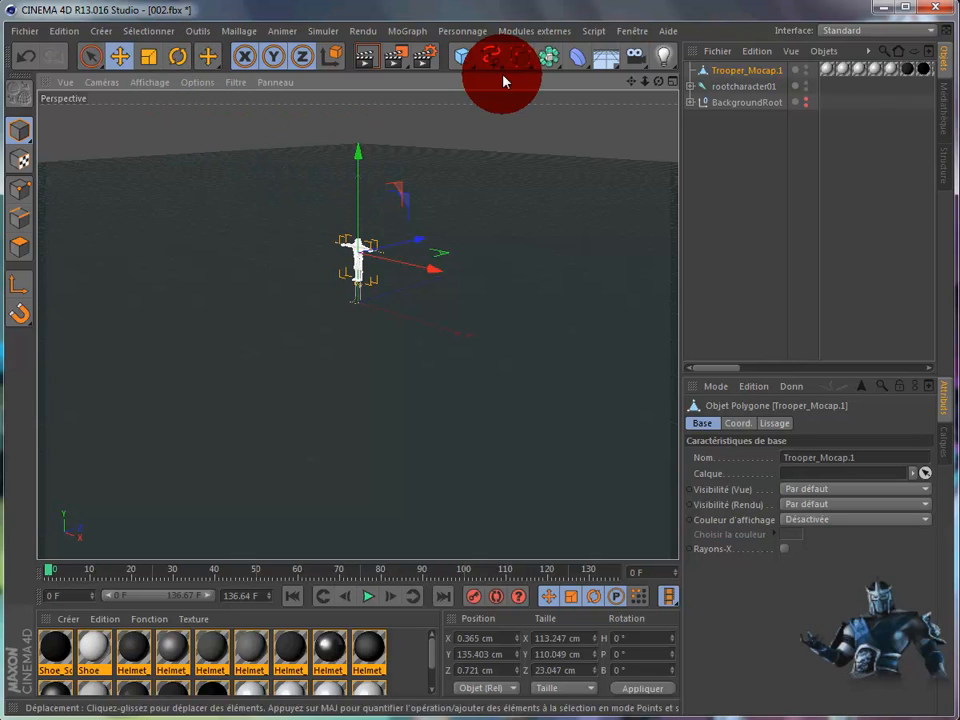
{"action": "left_click_drag", "start_coordinate": [656, 83], "coordinate": [448, 391]}
{"action": "left_click_drag", "start_coordinate": [636, 88], "coordinate": [449, 395]}
{"action": "left_click_drag", "start_coordinate": [631, 82], "coordinate": [450, 394]}
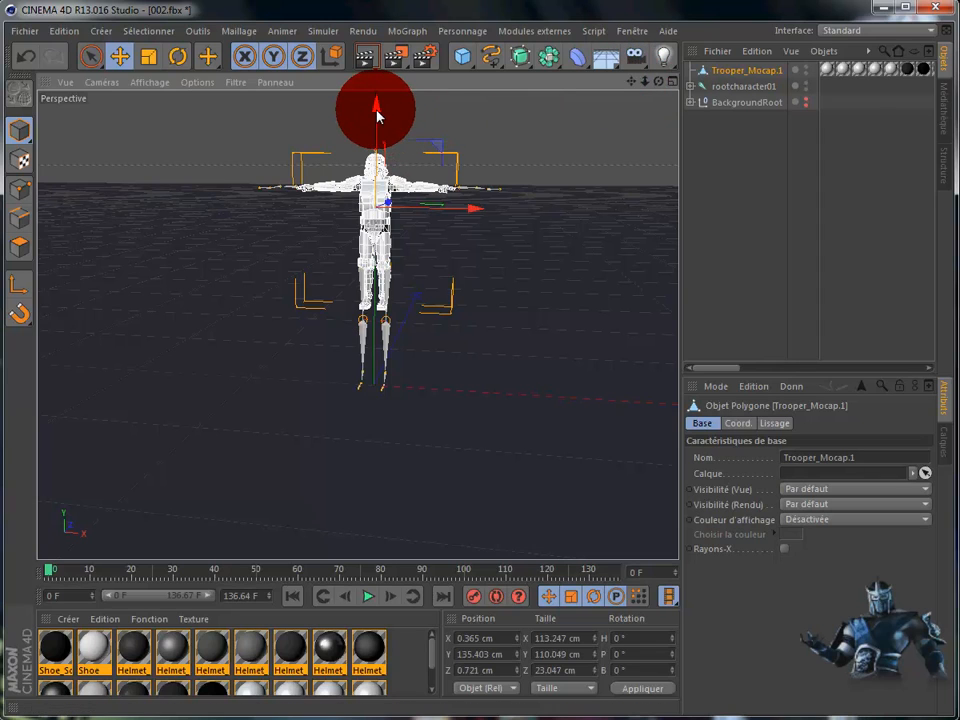
{"action": "left_click_drag", "start_coordinate": [375, 117], "coordinate": [375, 148]}
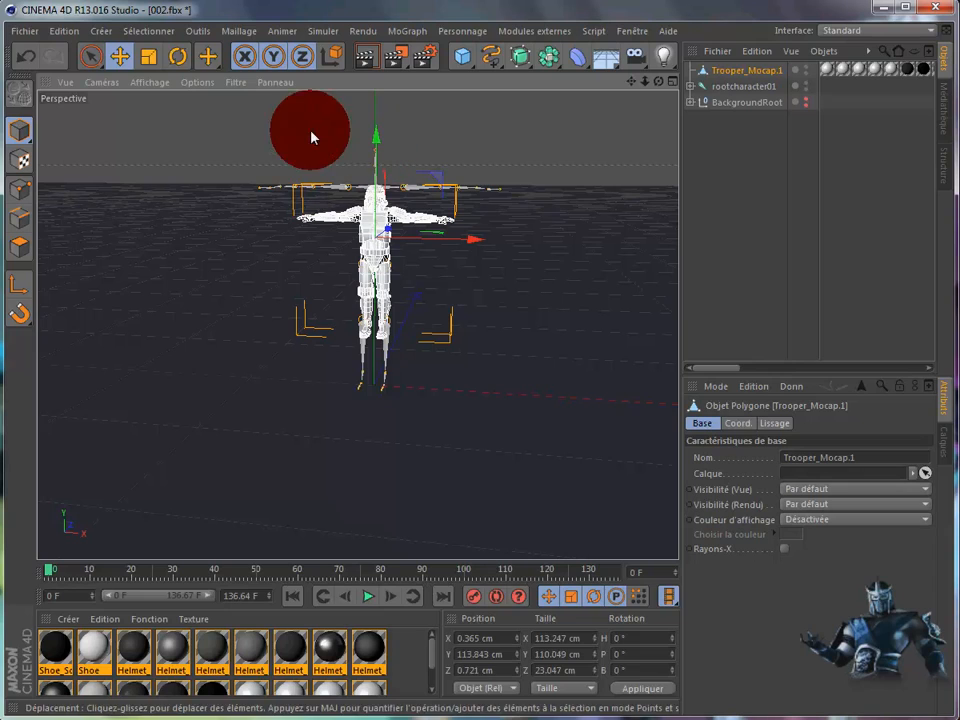
Scale the trooper uniformly to about 184 cm tall to match the skeleton, and activate the Move tool.
{"action": "left_click", "coordinate": [148, 60]}
{"action": "left_click", "coordinate": [148, 60]}
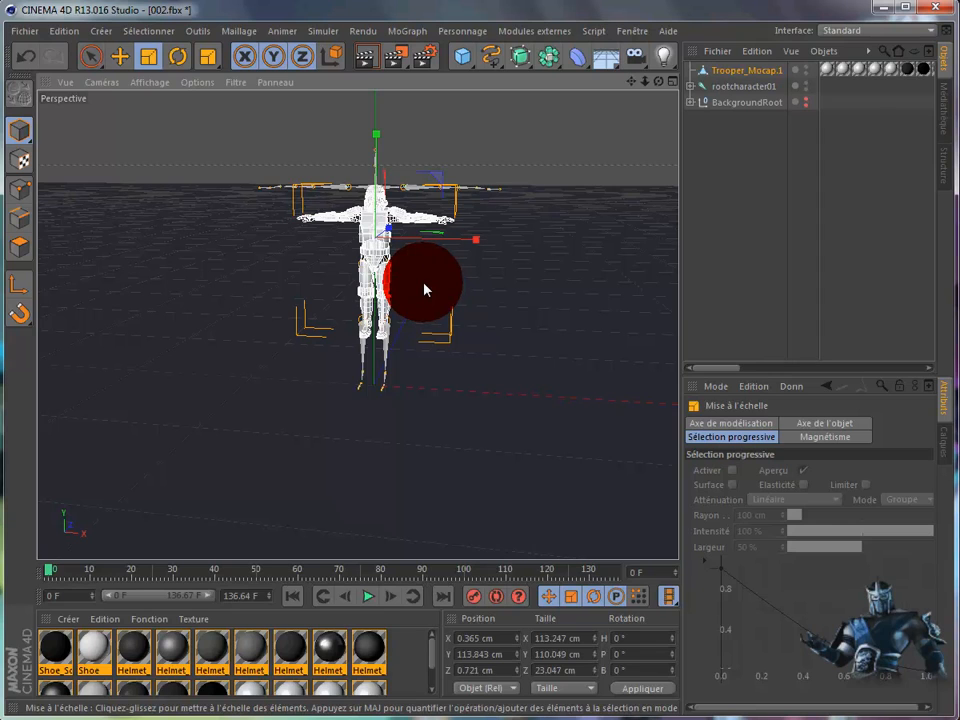
{"action": "left_click_drag", "start_coordinate": [424, 289], "coordinate": [448, 389]}
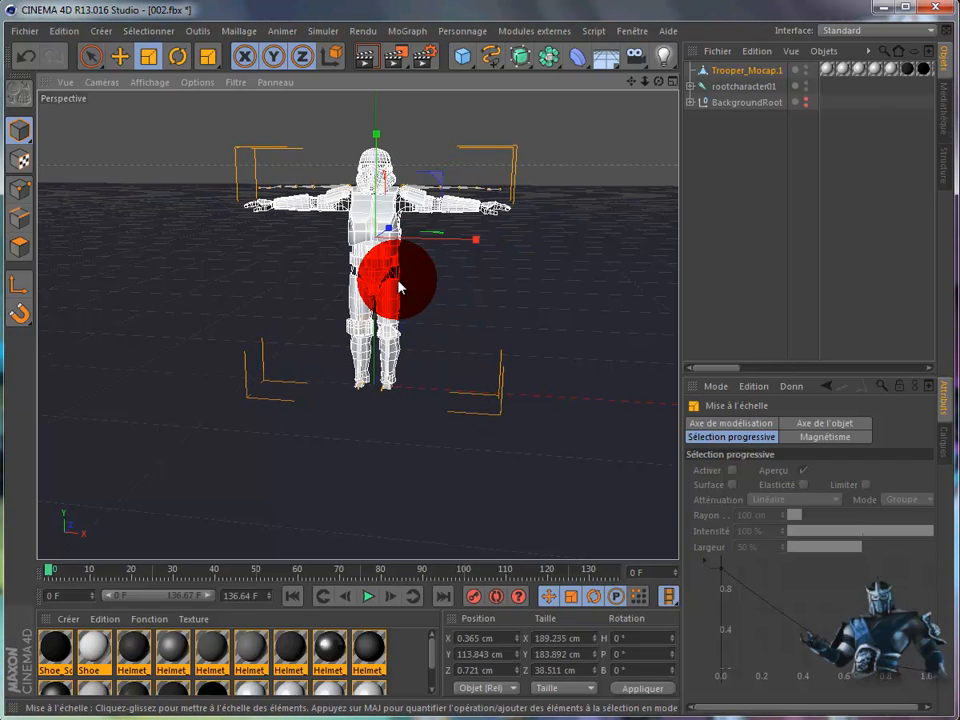
{"action": "left_click", "coordinate": [119, 57]}
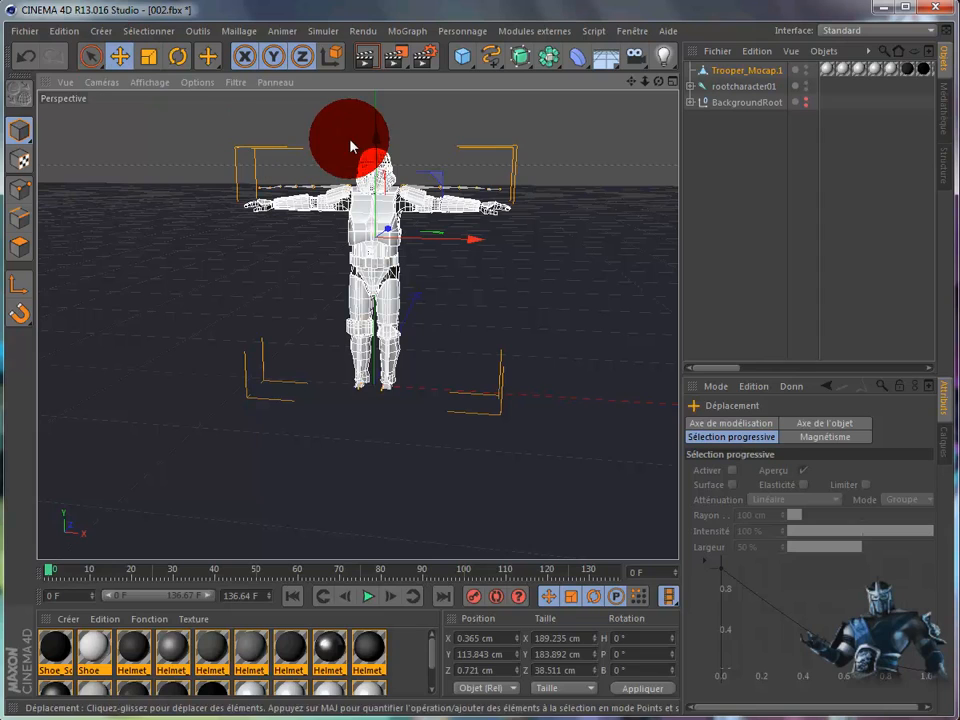
Raise the trooper along the Y axis to about 122 cm and check its alignment with the rootcharacter01 skeleton from the side.
{"action": "left_click_drag", "start_coordinate": [350, 147], "coordinate": [380, 132]}
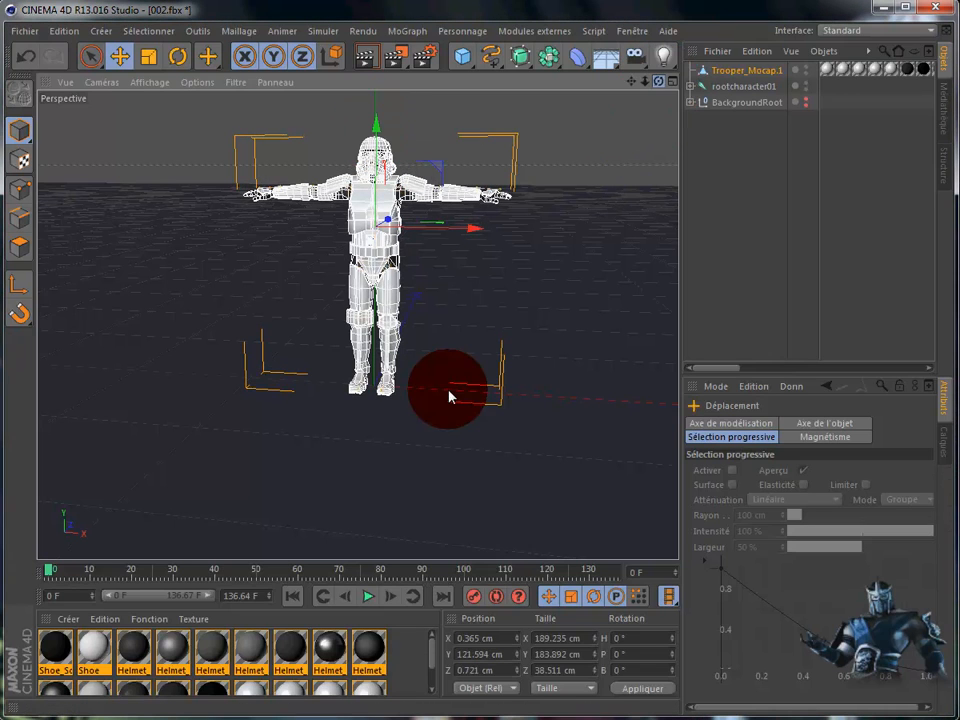
{"action": "mouse_move", "coordinate": [448, 396]}
{"action": "left_mouse_down", "text": "alt"}
{"action": "mouse_move", "coordinate": [435, 399]}
{"action": "mouse_move", "coordinate": [461, 399]}
{"action": "mouse_move", "coordinate": [449, 397]}
{"action": "left_mouse_up", "text": "alt"}
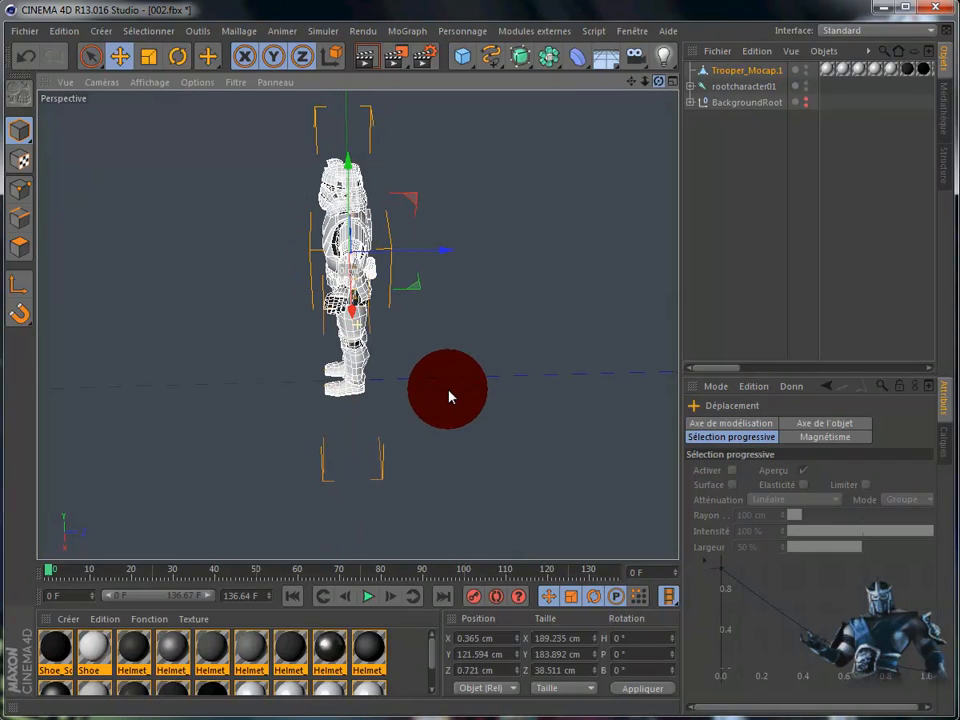
{"action": "left_click", "coordinate": [752, 86]}
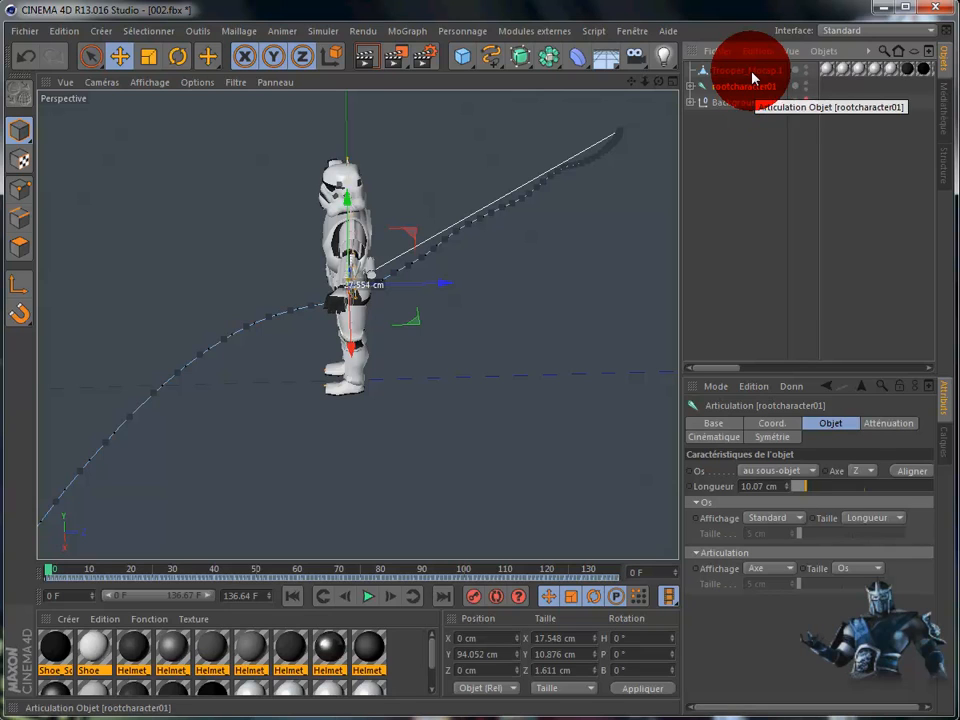
Enable X-Ray display on Trooper_Mocap.1 and select rootcharacter01 to view the skeleton inside the mesh from above.
{"action": "left_click", "coordinate": [745, 71]}
{"action": "left_click", "coordinate": [703, 425]}
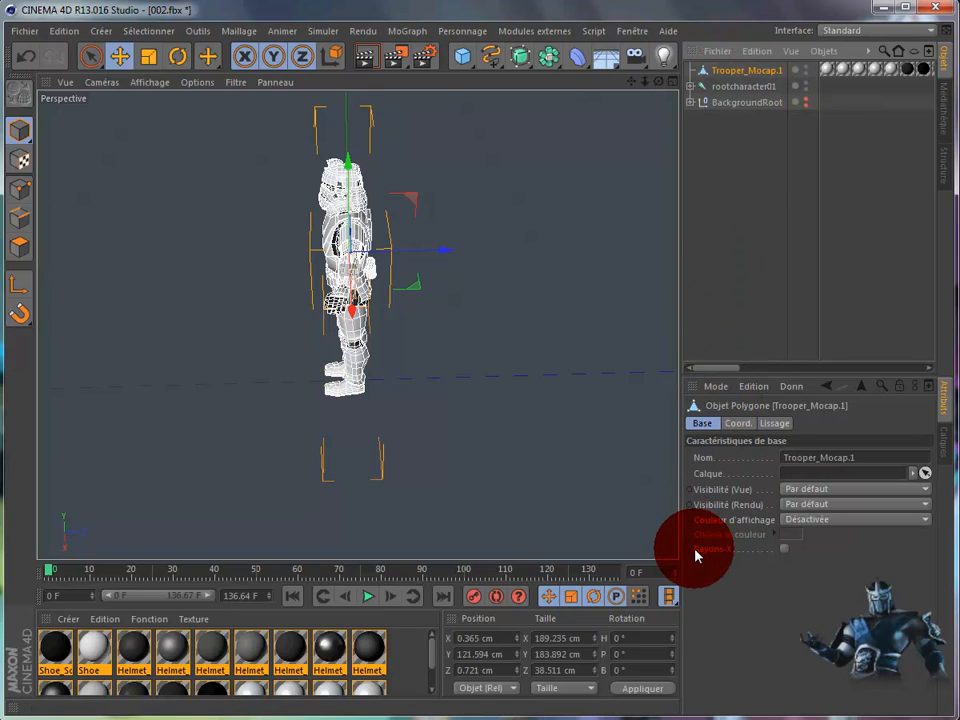
{"action": "left_click", "coordinate": [784, 550]}
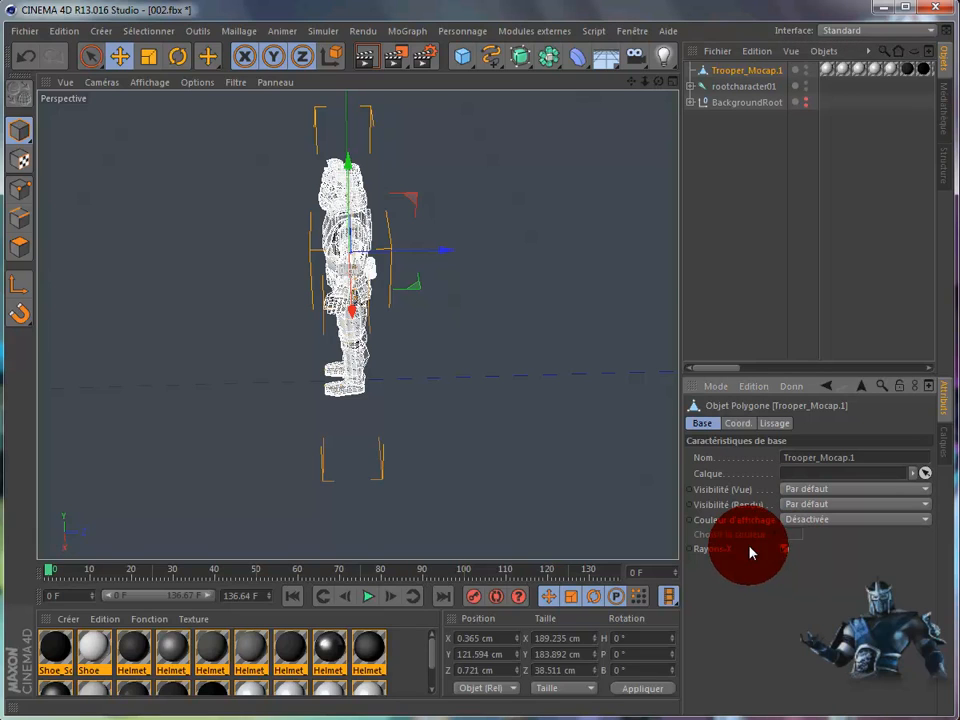
{"action": "left_click", "coordinate": [743, 88]}
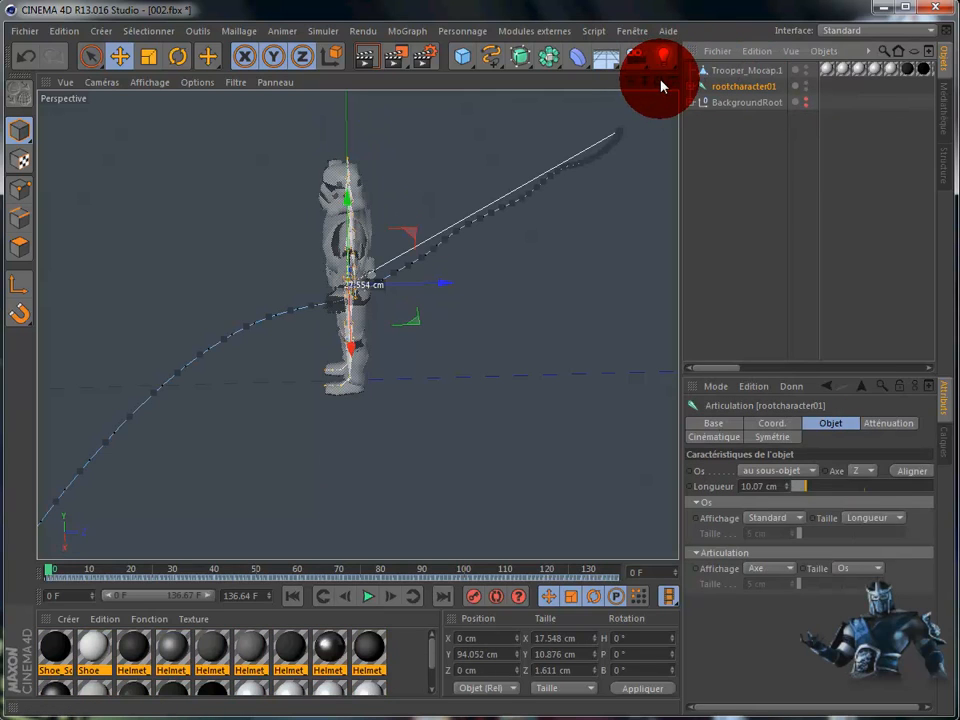
{"action": "left_click_drag", "start_coordinate": [658, 81], "coordinate": [612, 145]}
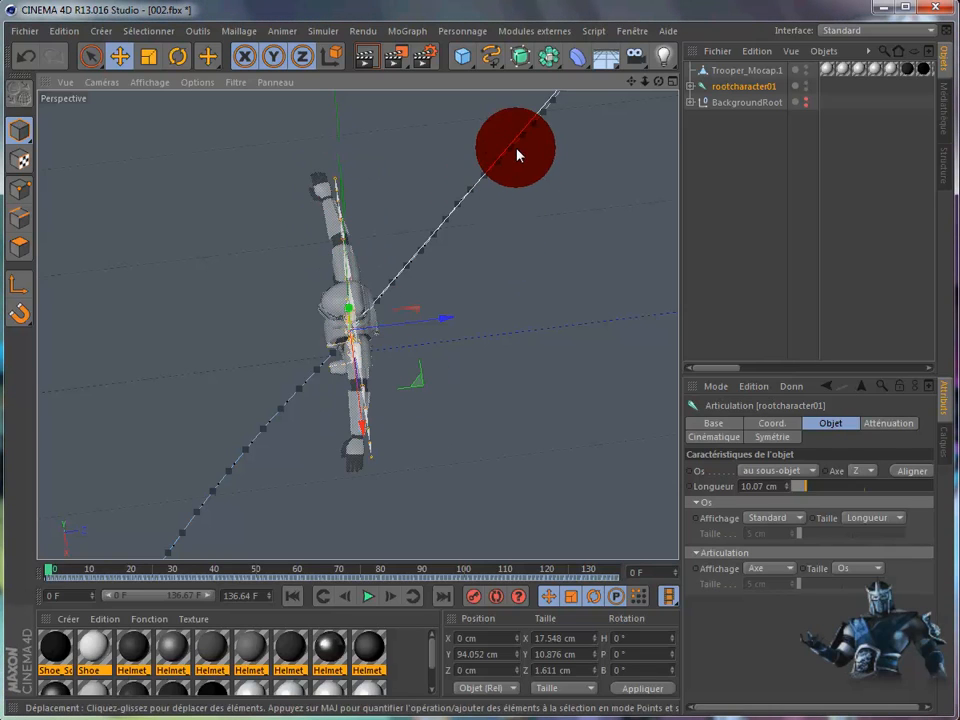
Expand the rootcharacter01 hierarchy through the spine and neck joints down to the upper neck end joint.
{"action": "left_click", "coordinate": [689, 87]}
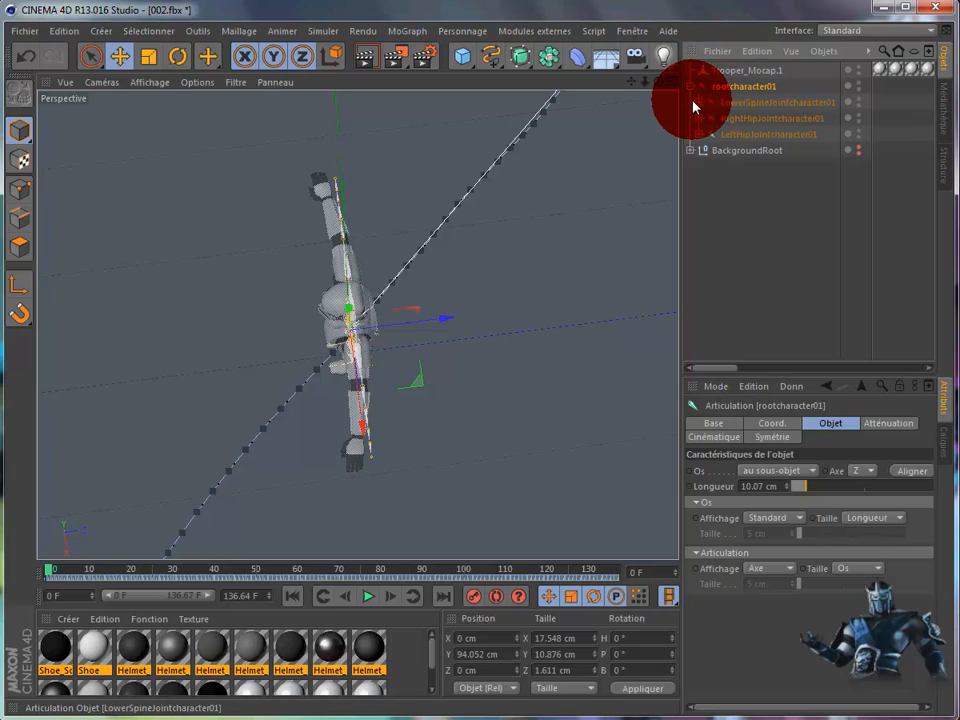
{"action": "left_click", "coordinate": [697, 102]}
{"action": "left_click", "coordinate": [716, 134]}
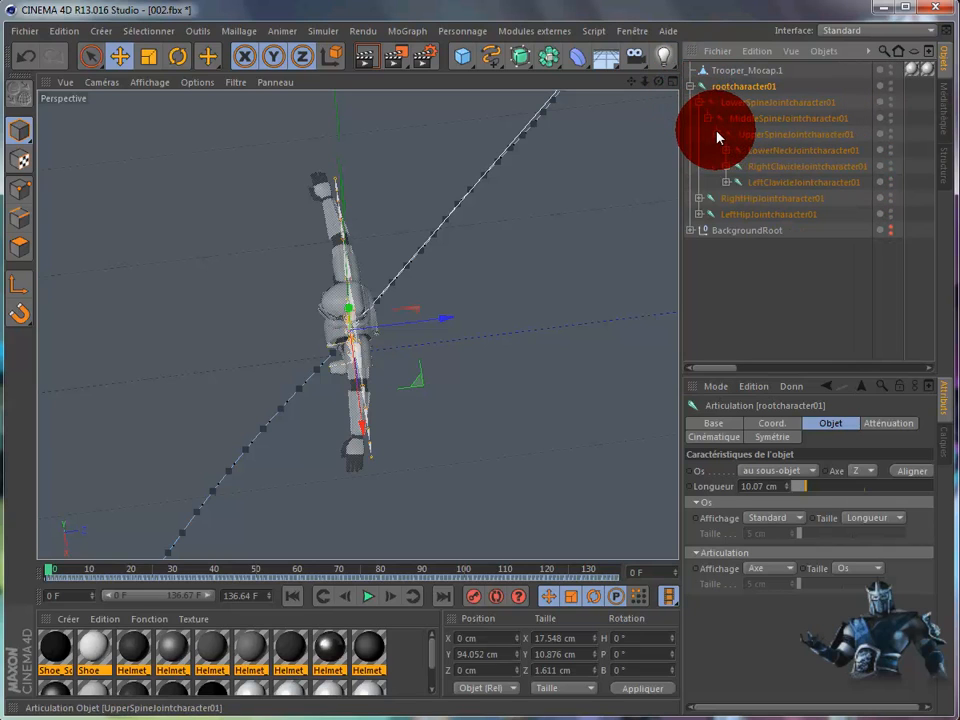
{"action": "left_click", "coordinate": [726, 150]}
{"action": "left_click", "coordinate": [735, 166]}
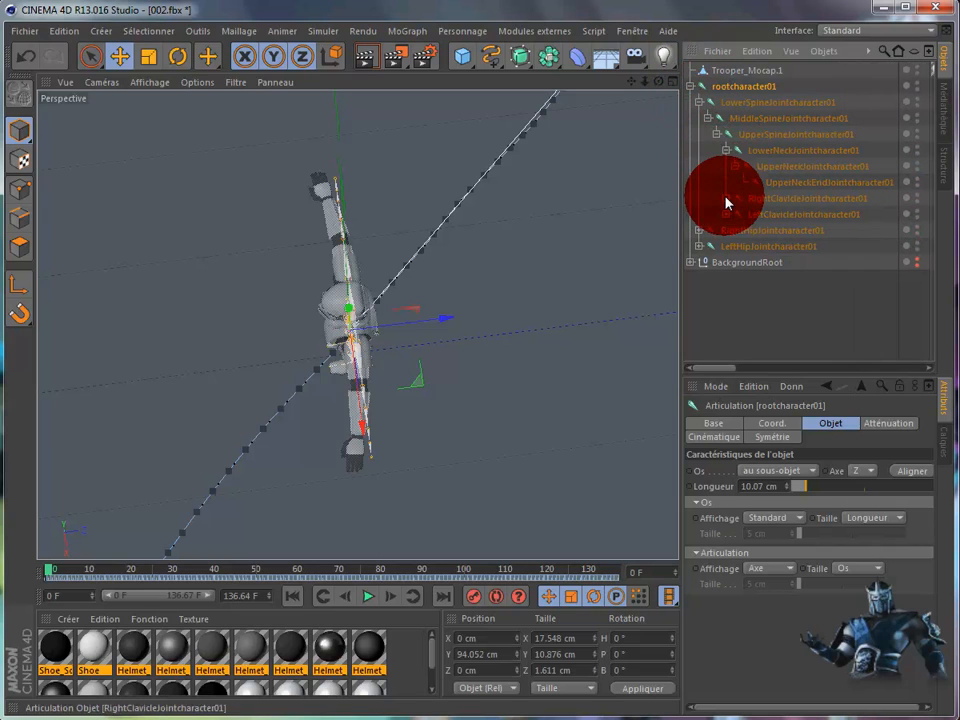
Expand the right arm chain from the right clavicle joint down to the right fingers end joint.
{"action": "left_click", "coordinate": [726, 198]}
{"action": "left_click", "coordinate": [736, 214]}
{"action": "left_click", "coordinate": [745, 230]}
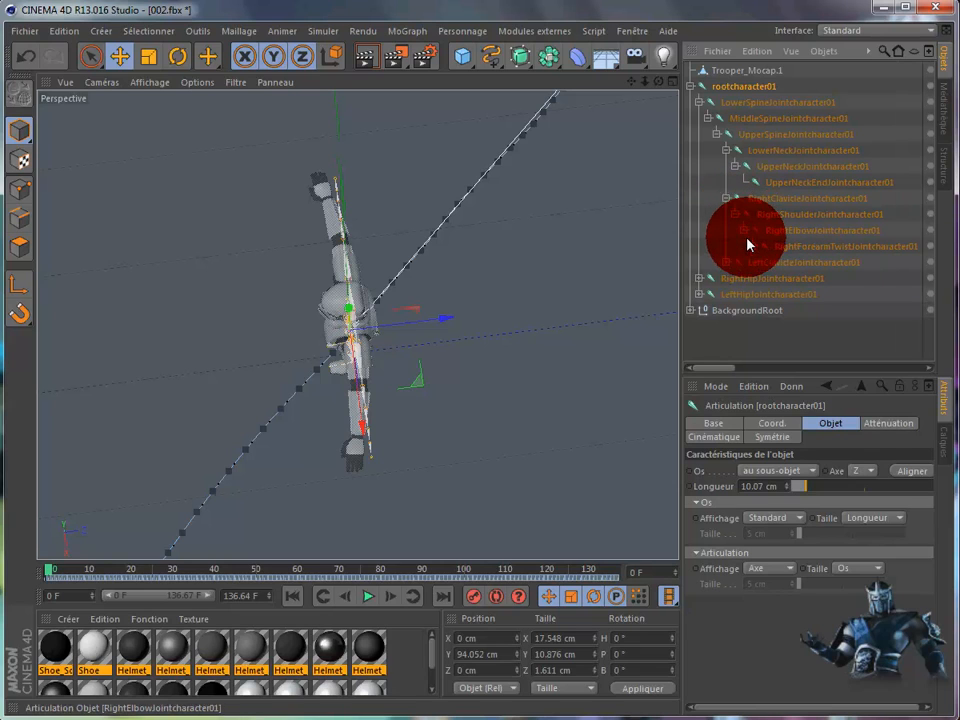
{"action": "left_click", "coordinate": [754, 246]}
{"action": "left_click", "coordinate": [762, 264]}
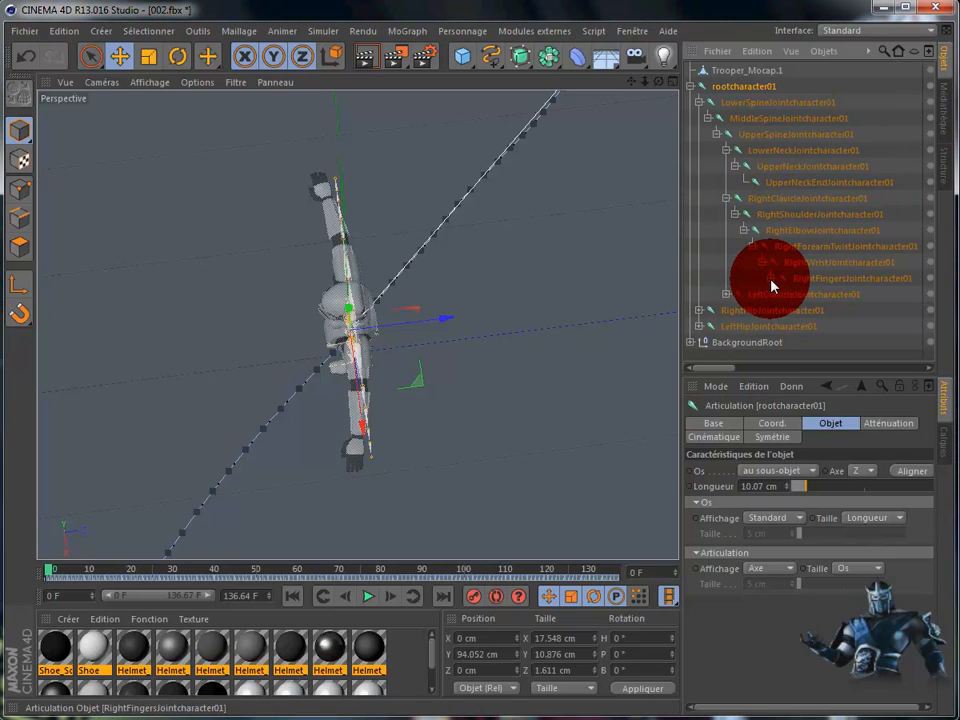
{"action": "left_click", "coordinate": [771, 278]}
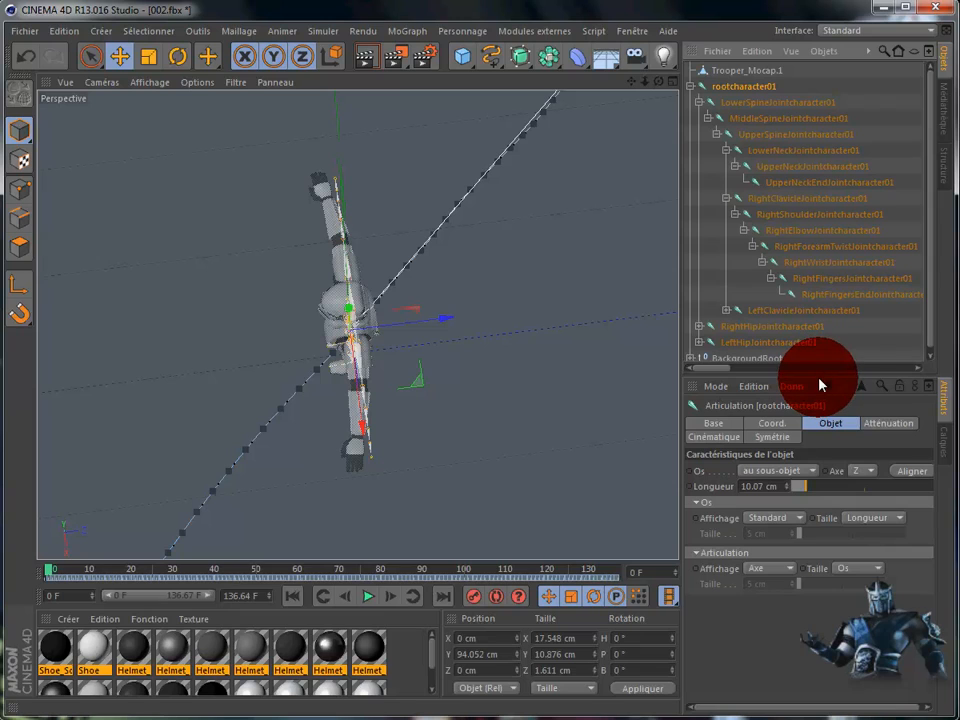
Enlarge the object list and expand the left arm chain from the left clavicle down to the left fingers end joint.
{"action": "left_click_drag", "start_coordinate": [825, 378], "coordinate": [820, 668]}
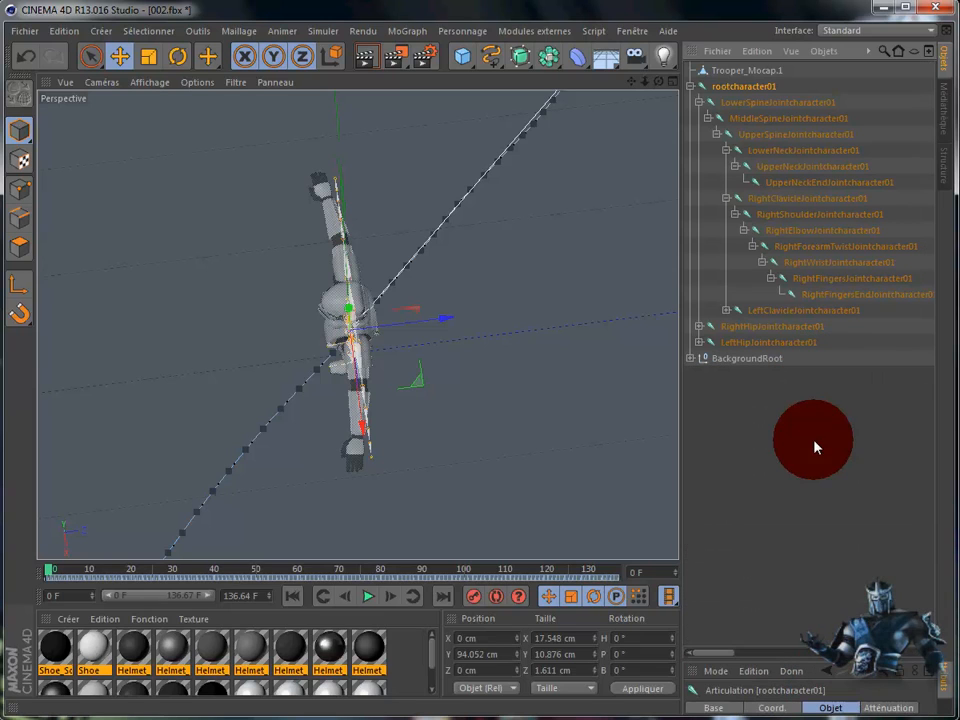
{"action": "left_click", "coordinate": [731, 311]}
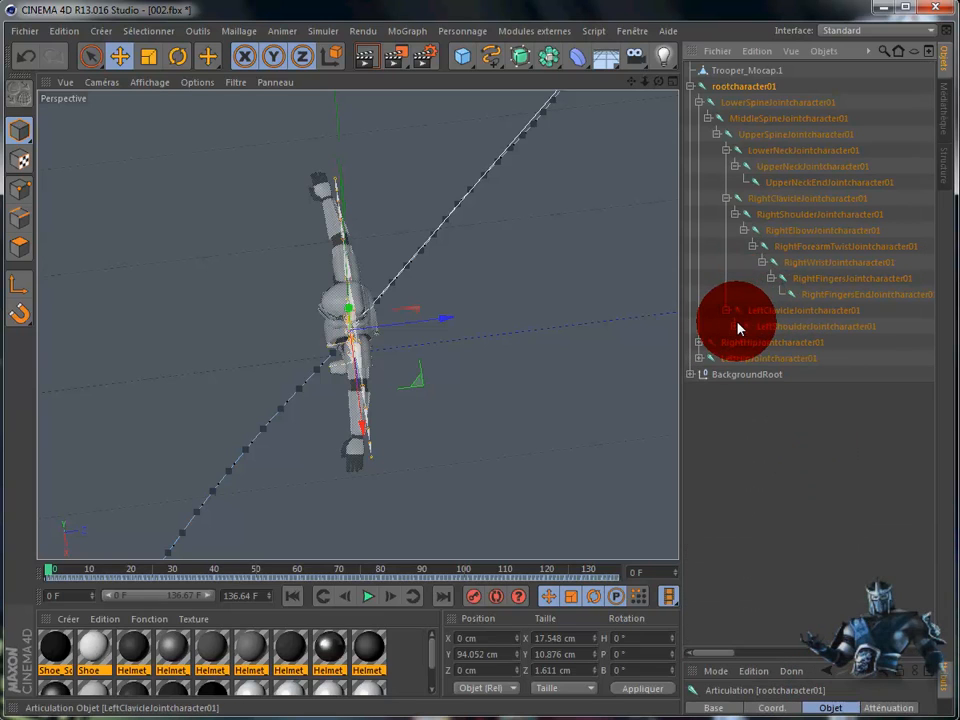
{"action": "left_click", "coordinate": [736, 326]}
{"action": "left_click", "coordinate": [744, 342]}
{"action": "left_click", "coordinate": [753, 358]}
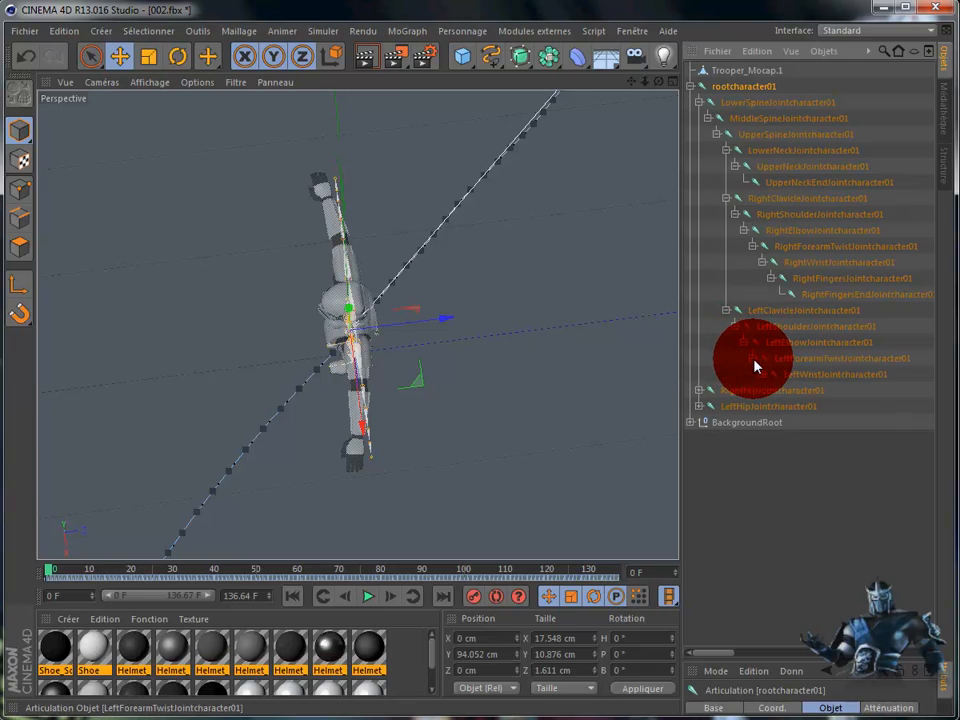
{"action": "left_click", "coordinate": [762, 374]}
{"action": "left_click", "coordinate": [771, 391]}
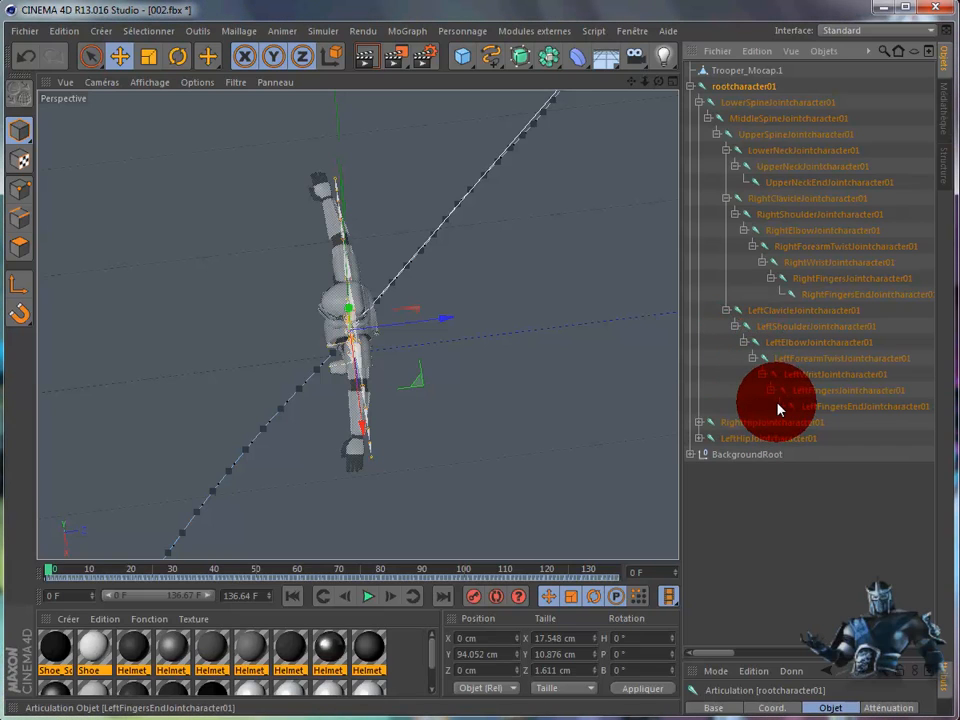
Expand the right leg chain from the right hip joint down to the right toes end joint.
{"action": "left_click", "coordinate": [700, 423]}
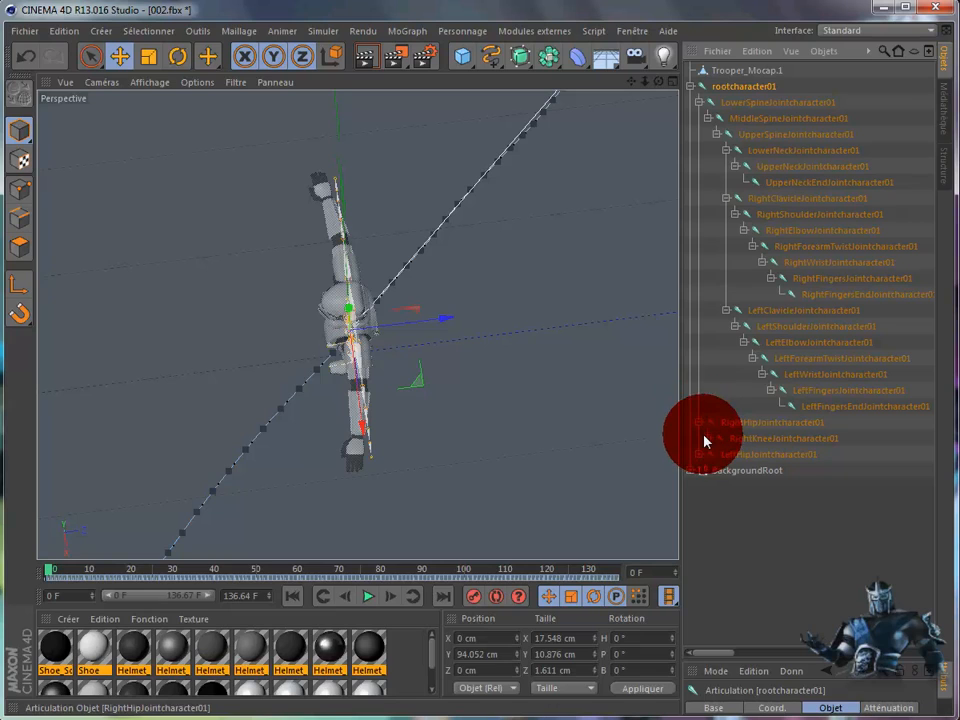
{"action": "left_click", "coordinate": [710, 438]}
{"action": "left_click", "coordinate": [718, 455]}
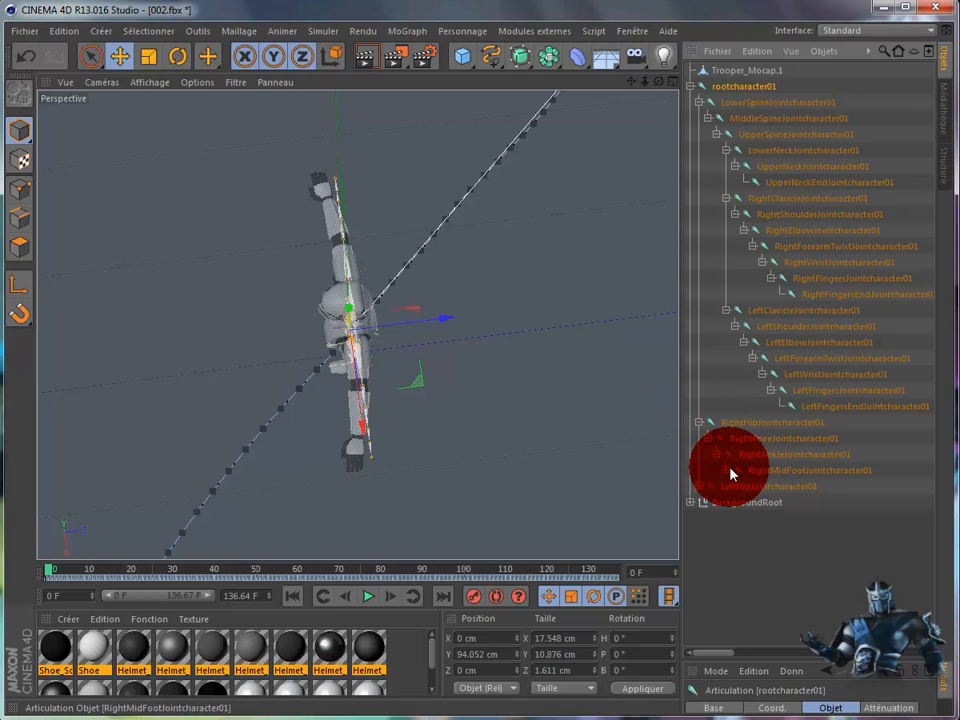
{"action": "left_click", "coordinate": [728, 470]}
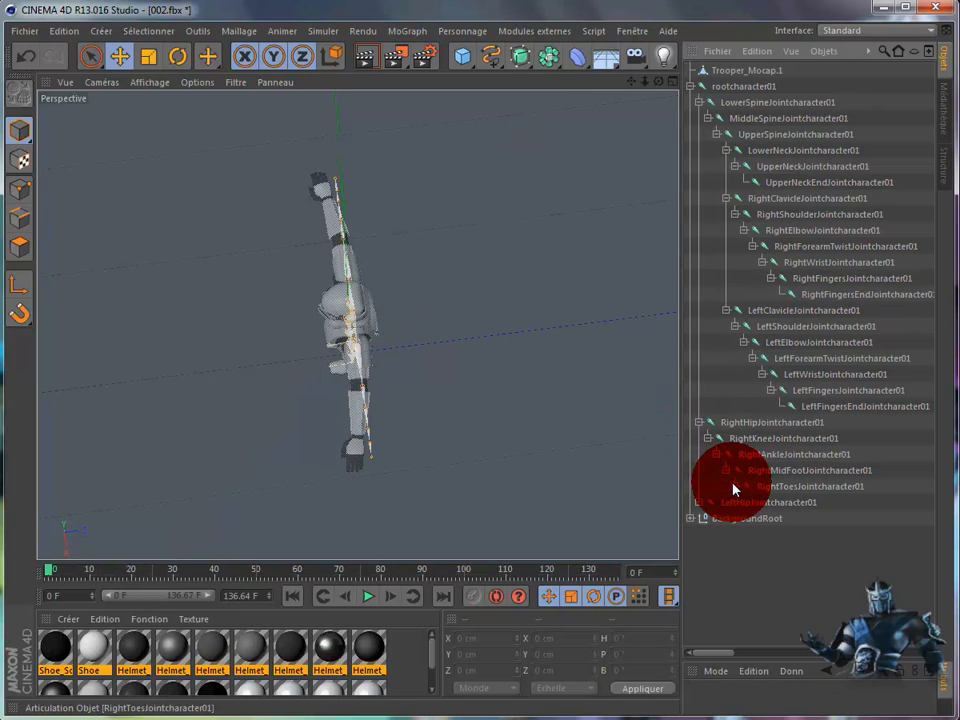
{"action": "left_click", "coordinate": [735, 487]}
Expand the left leg chain from the left hip joint down to the left toes end joint.
{"action": "left_click", "coordinate": [701, 519]}
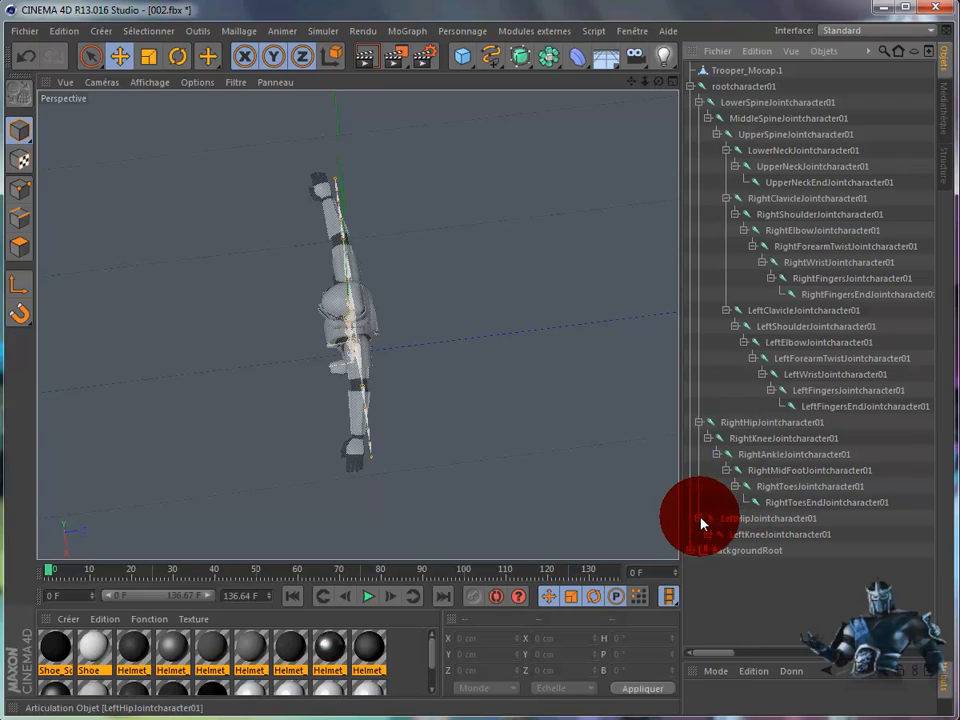
{"action": "left_click", "coordinate": [709, 536]}
{"action": "left_click", "coordinate": [718, 551]}
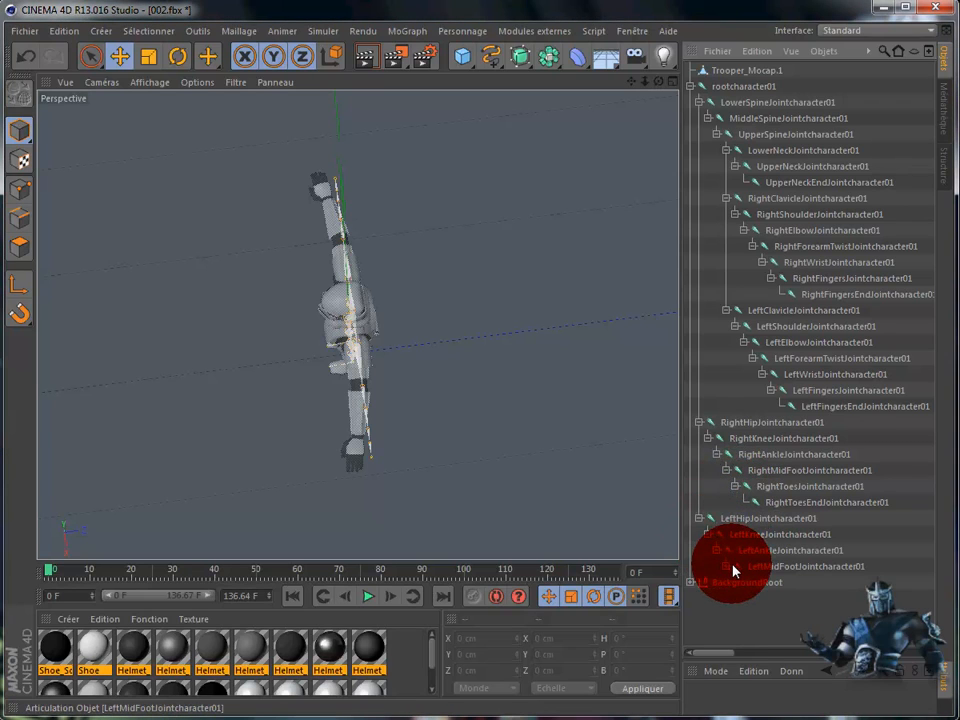
{"action": "left_click", "coordinate": [726, 567]}
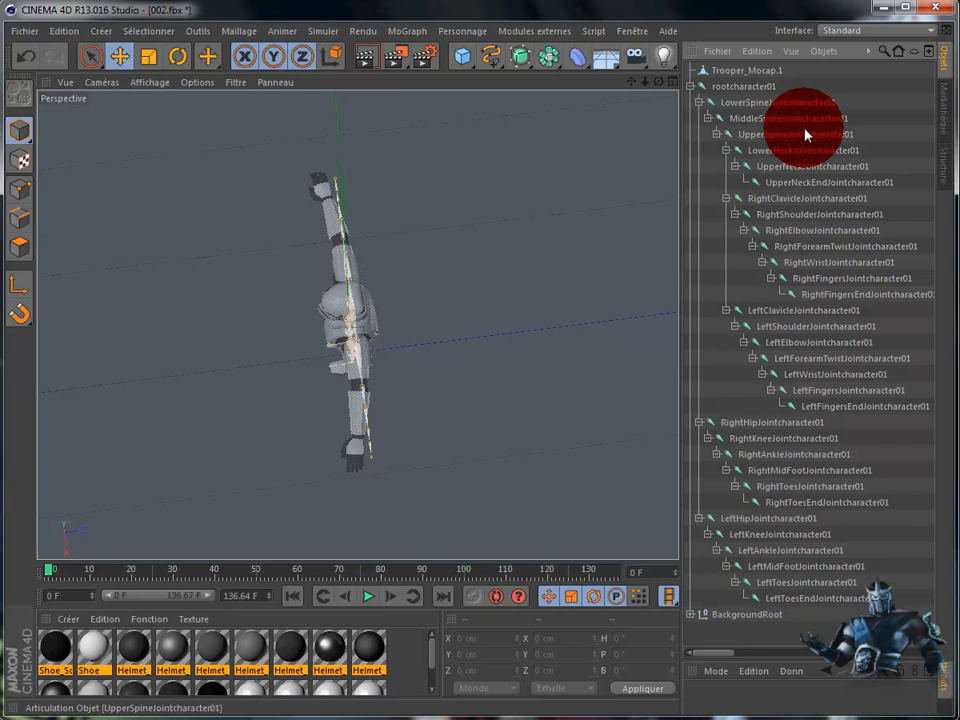
Select the lower spine, right clavicle and right shoulder joints in turn to locate each one inside the trooper.
{"action": "left_click", "coordinate": [742, 104]}
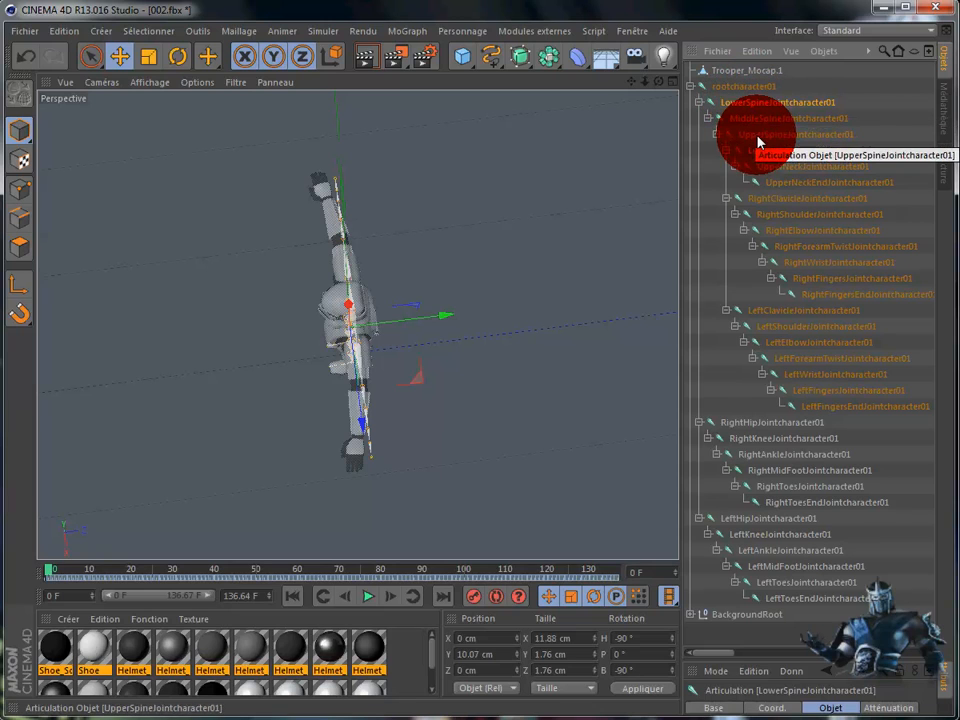
{"action": "left_click", "coordinate": [808, 200]}
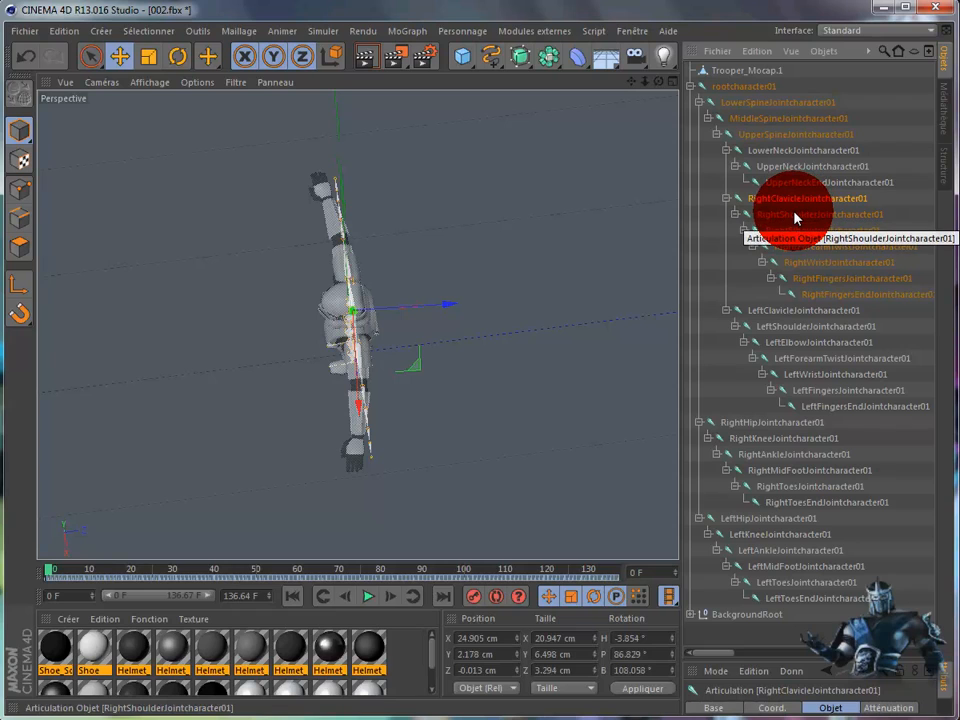
{"action": "left_click", "coordinate": [797, 215]}
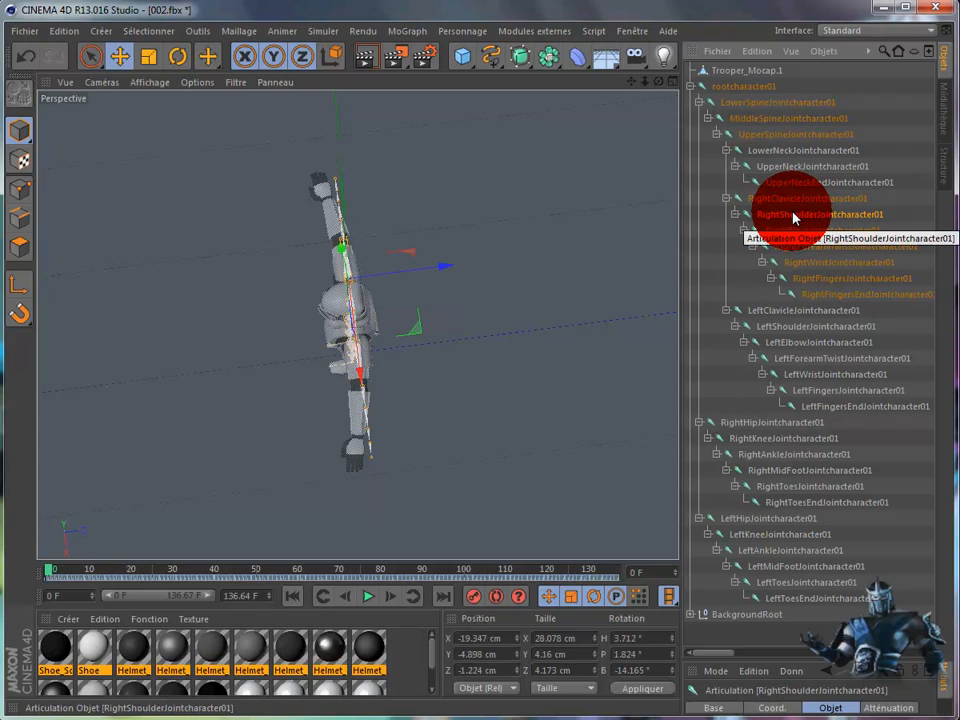
{"action": "left_click_drag", "start_coordinate": [661, 81], "coordinate": [449, 390]}
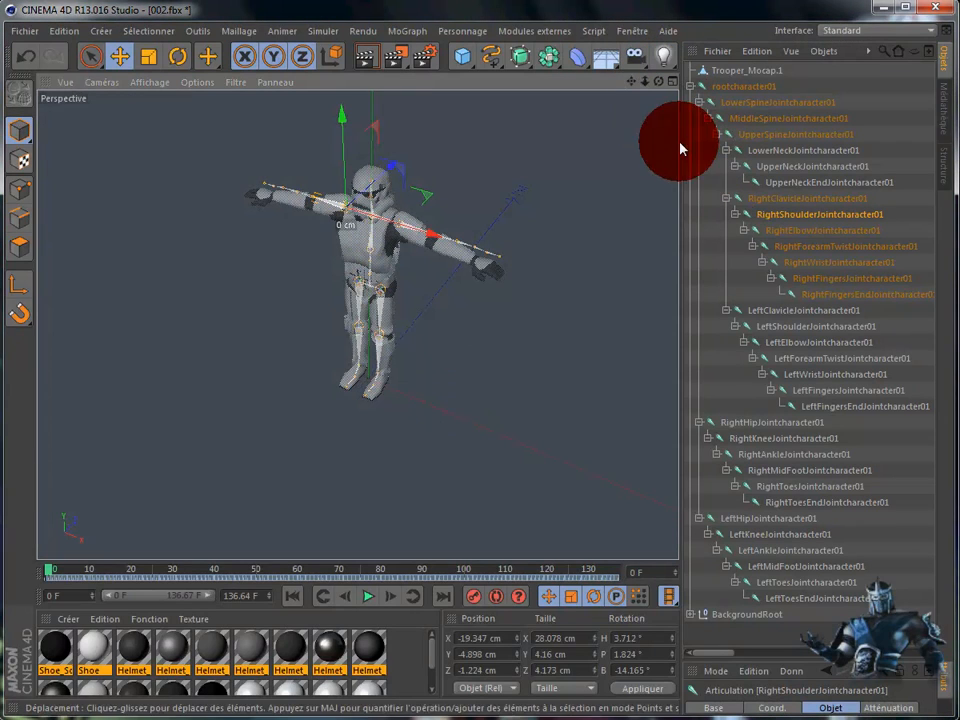
Rotate the right elbow joint to about H 12.8°, P 1.3° and B -2.2° so the forearm bones follow the trooper's arm.
{"action": "left_click", "coordinate": [792, 233]}
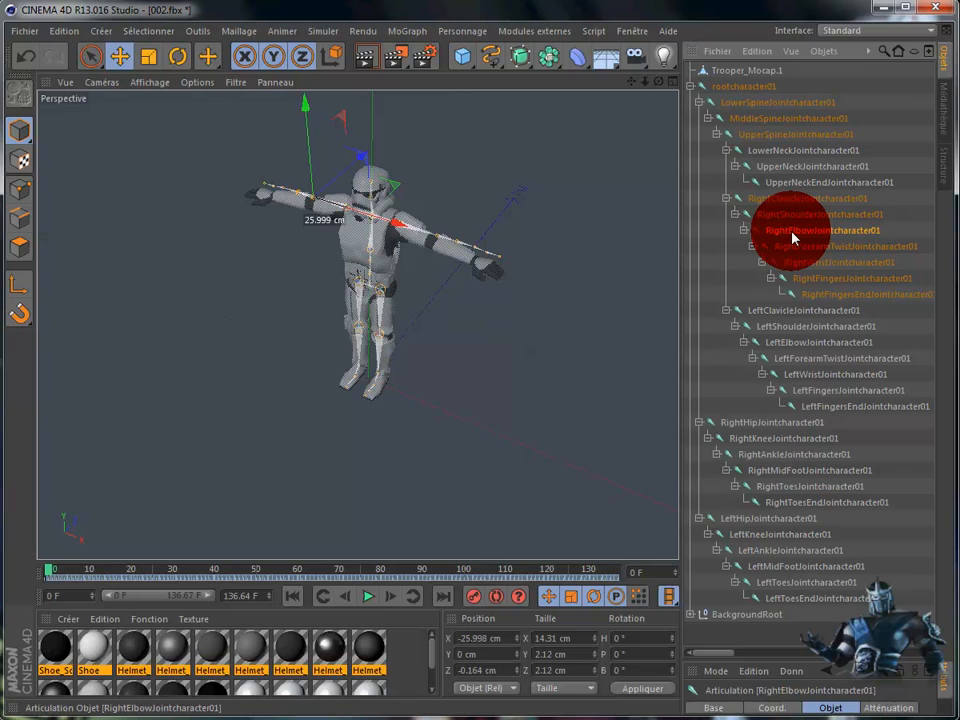
{"action": "left_click_drag", "start_coordinate": [658, 85], "coordinate": [449, 397]}
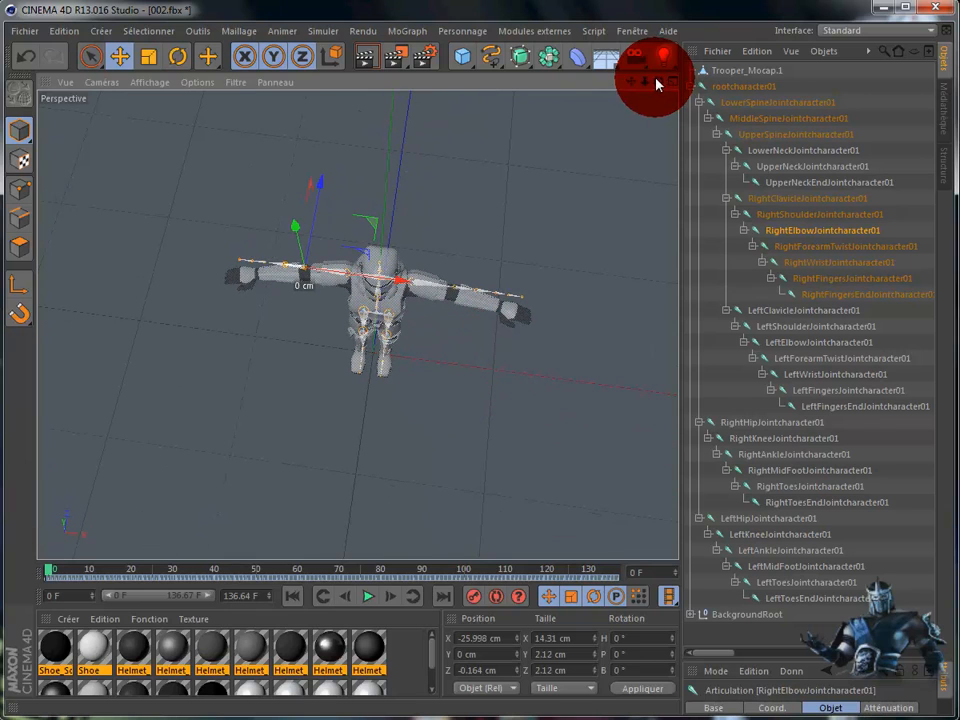
{"action": "left_click", "coordinate": [180, 60]}
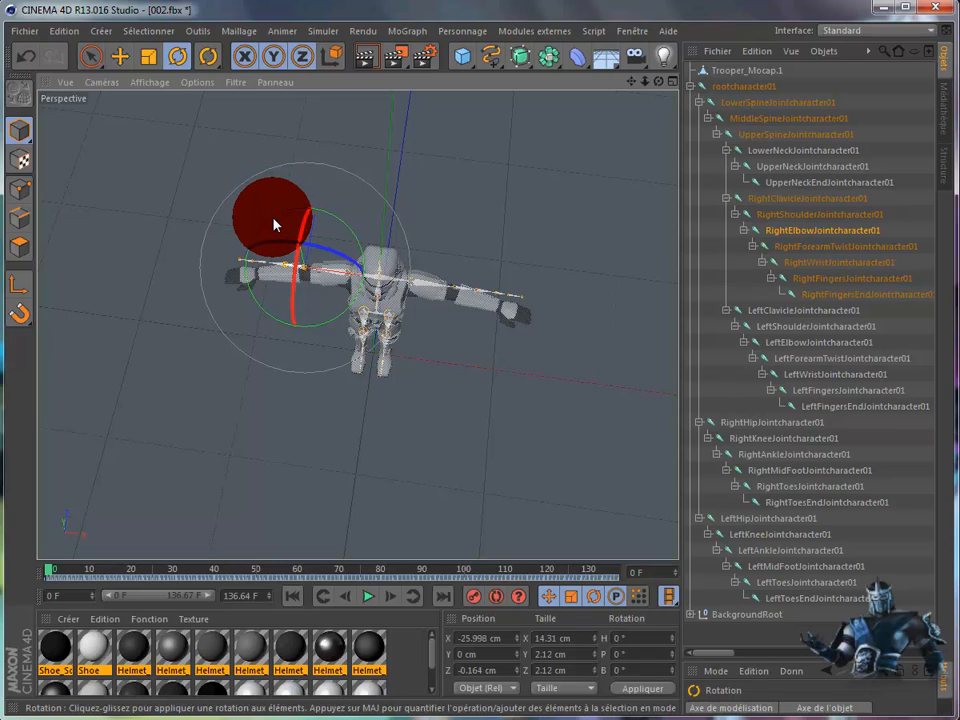
{"action": "left_click_drag", "start_coordinate": [274, 224], "coordinate": [269, 229]}
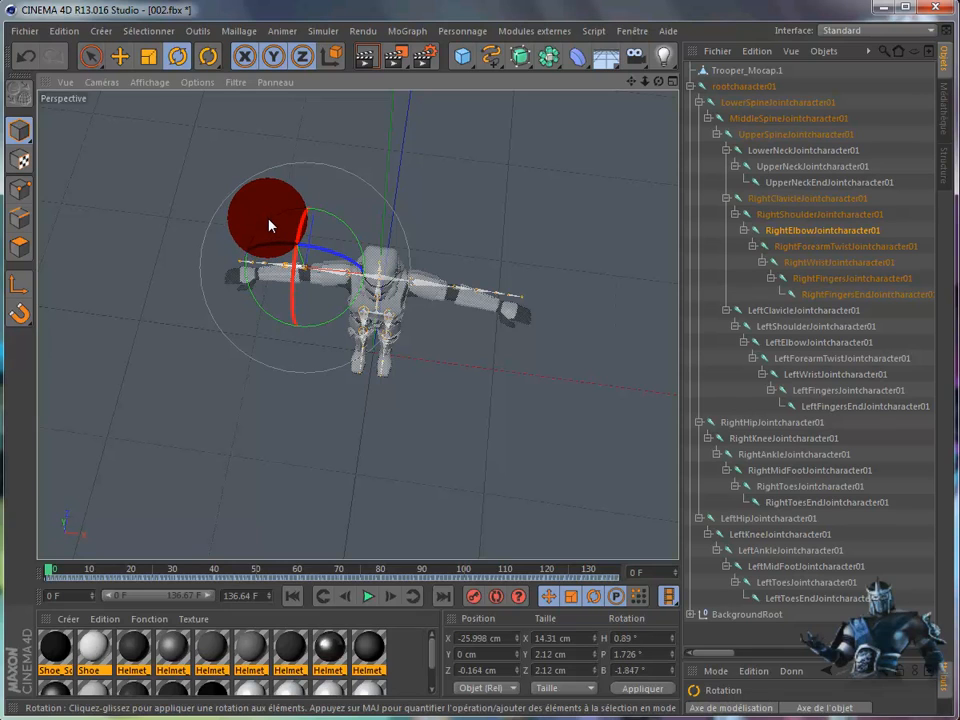
{"action": "left_click", "coordinate": [287, 220]}
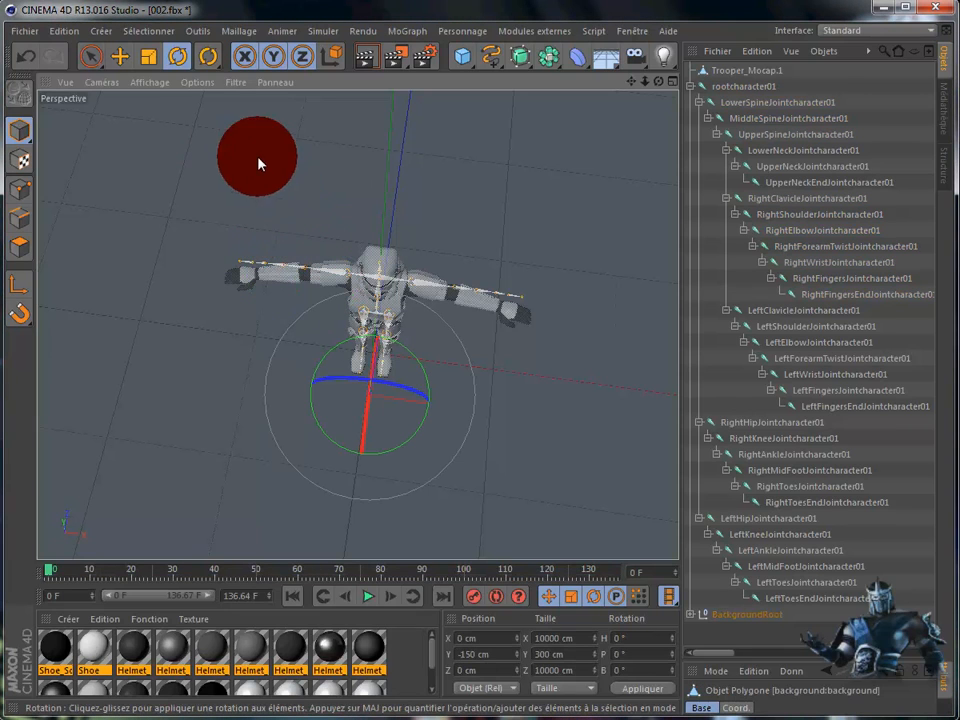
{"action": "left_click", "coordinate": [778, 226]}
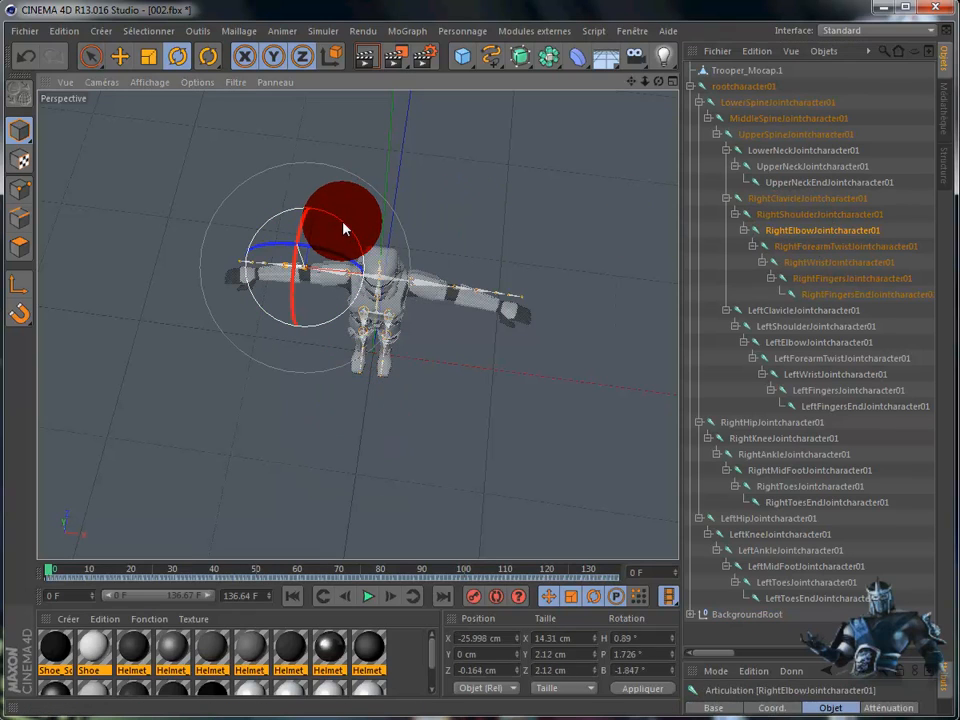
{"action": "left_click_drag", "start_coordinate": [342, 228], "coordinate": [333, 228]}
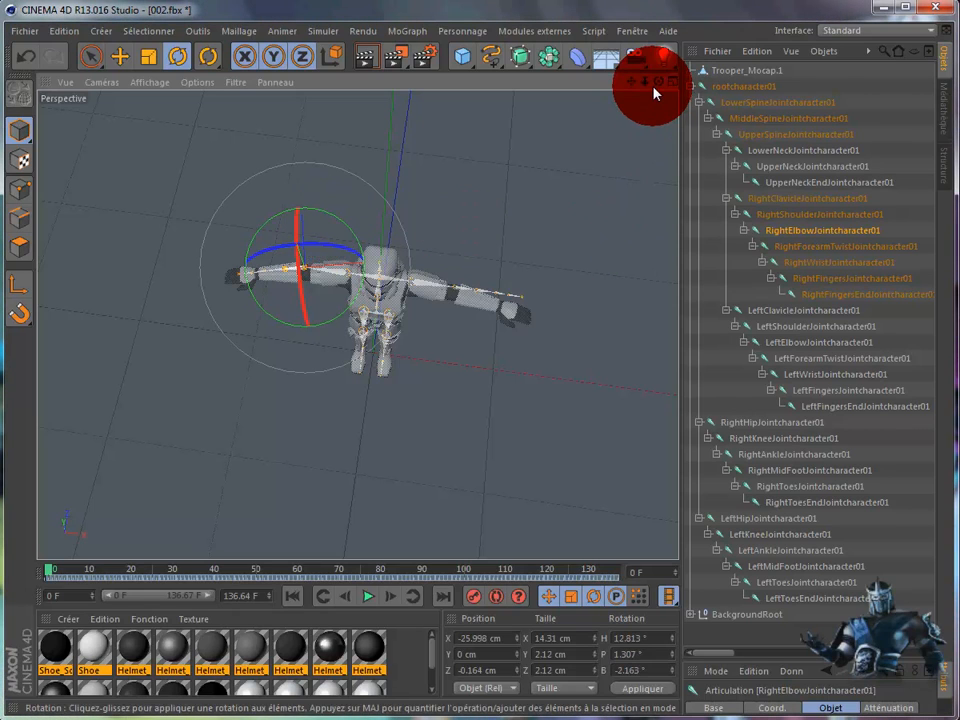
{"action": "left_click_drag", "start_coordinate": [659, 81], "coordinate": [450, 392]}
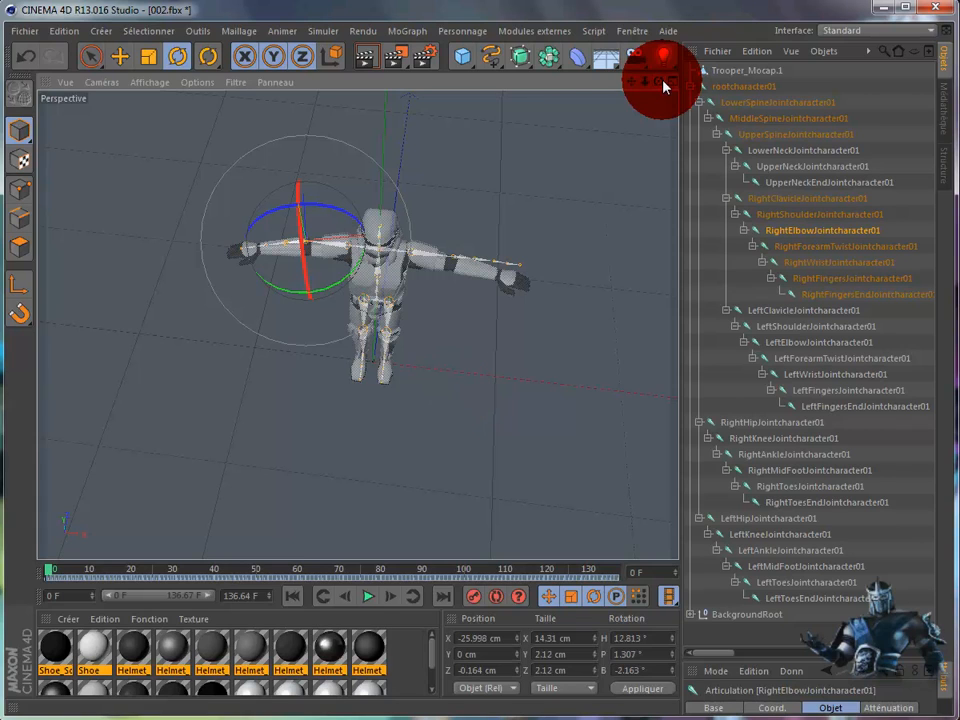
Move the right elbow joint to about X -25.97, Y -0.97 and Z -0.13 cm so it sits inside the trooper's arm.
{"action": "left_click", "coordinate": [118, 58]}
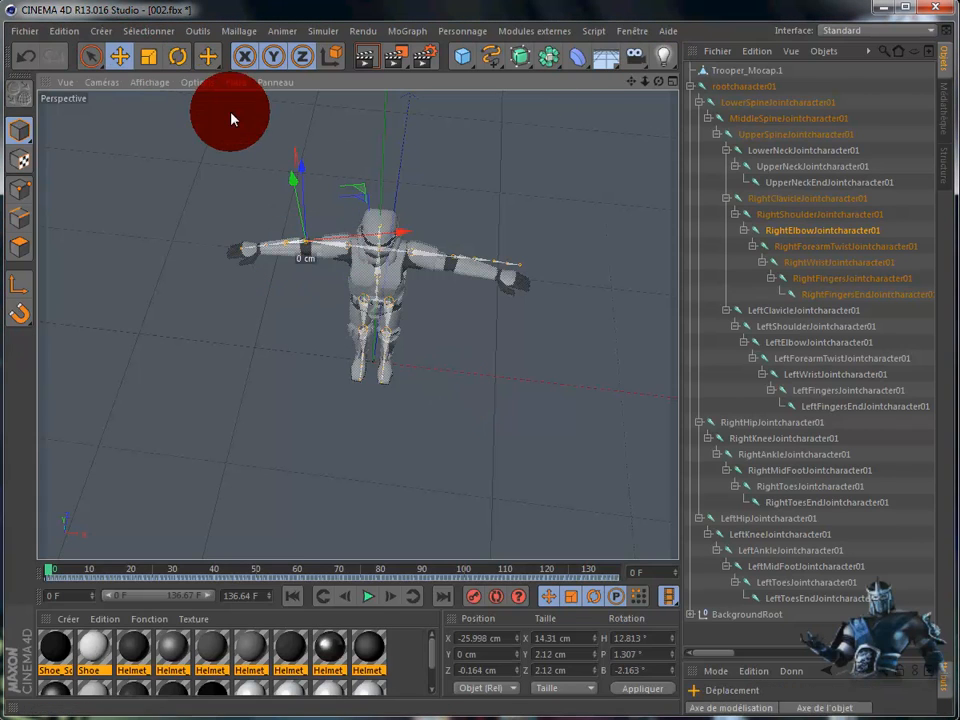
{"action": "left_click_drag", "start_coordinate": [296, 180], "coordinate": [297, 189]}
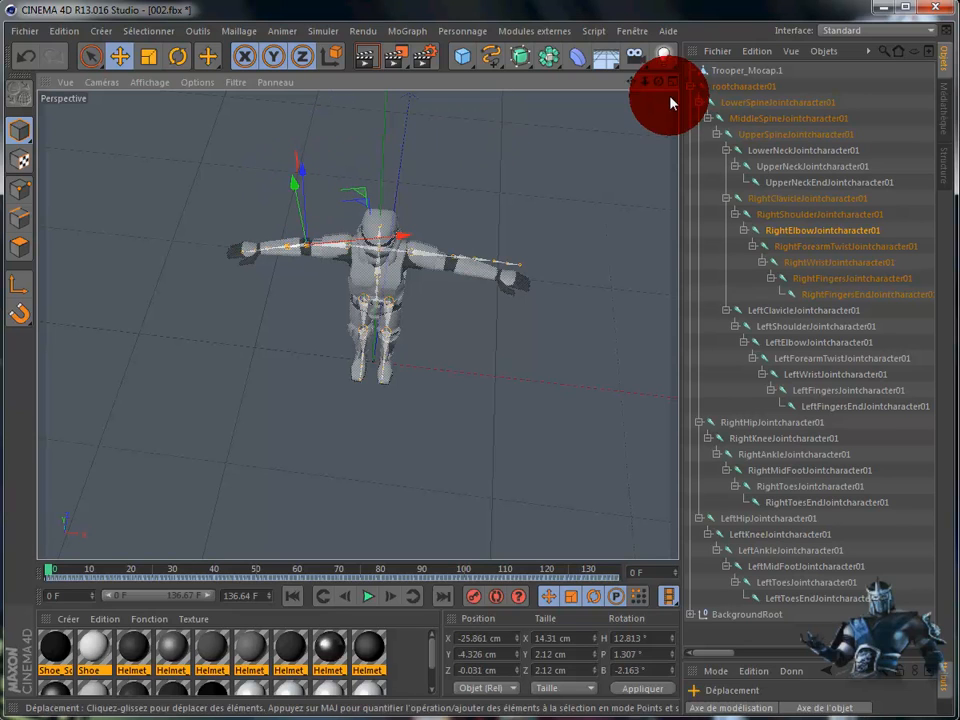
{"action": "left_click_drag", "start_coordinate": [659, 84], "coordinate": [450, 392]}
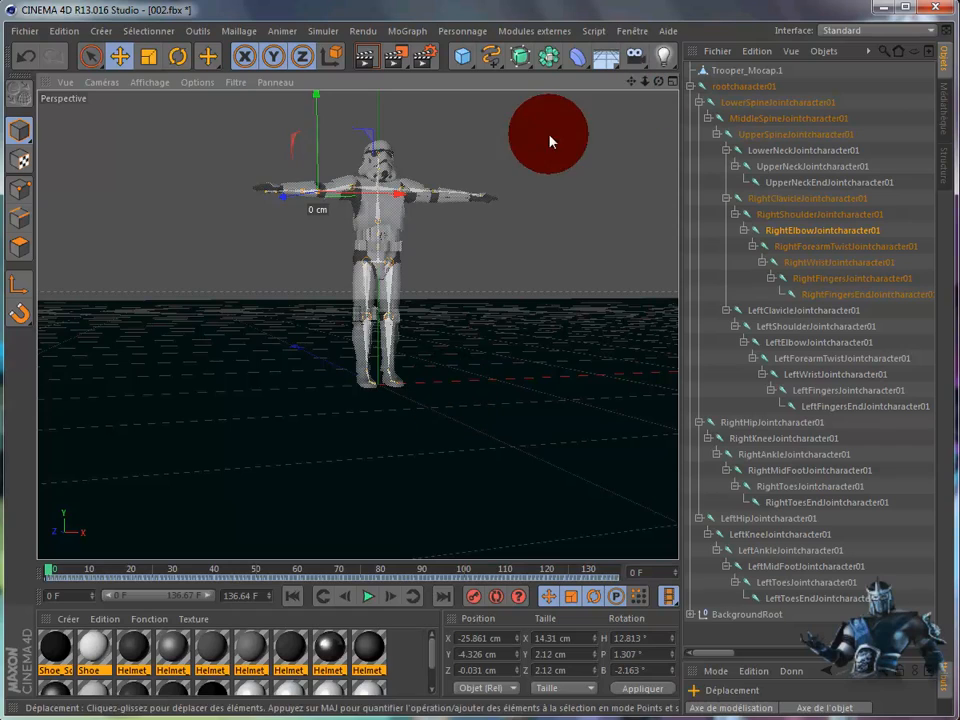
{"action": "left_click_drag", "start_coordinate": [316, 100], "coordinate": [317, 99]}
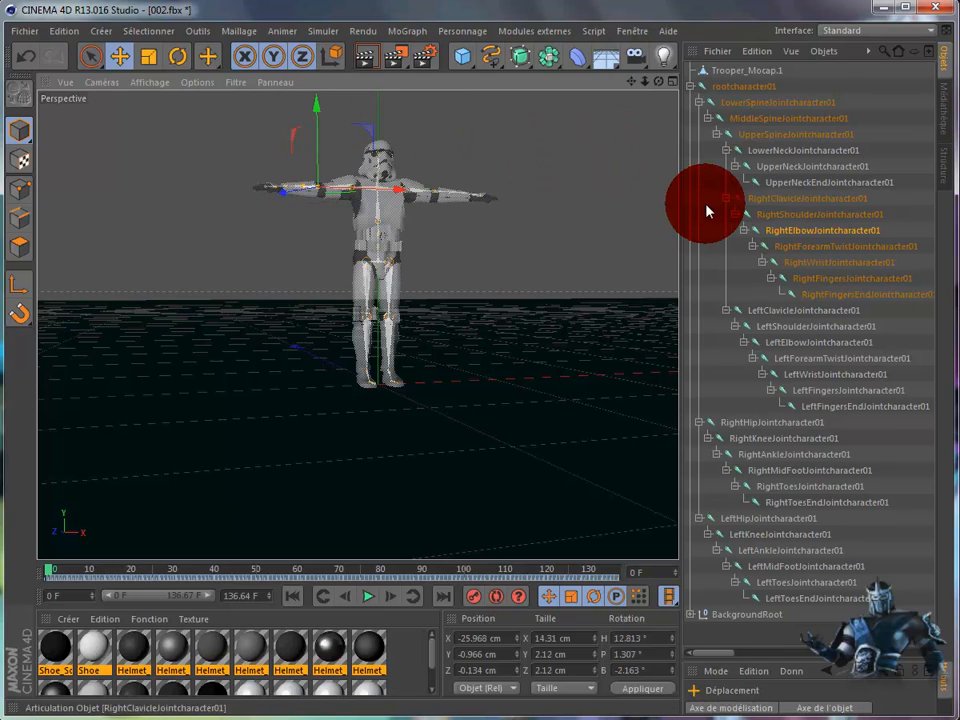
Rotate the left elbow joint to a heading of about -14.5° so the forearm bones follow the trooper's left arm.
{"action": "left_click", "coordinate": [805, 343]}
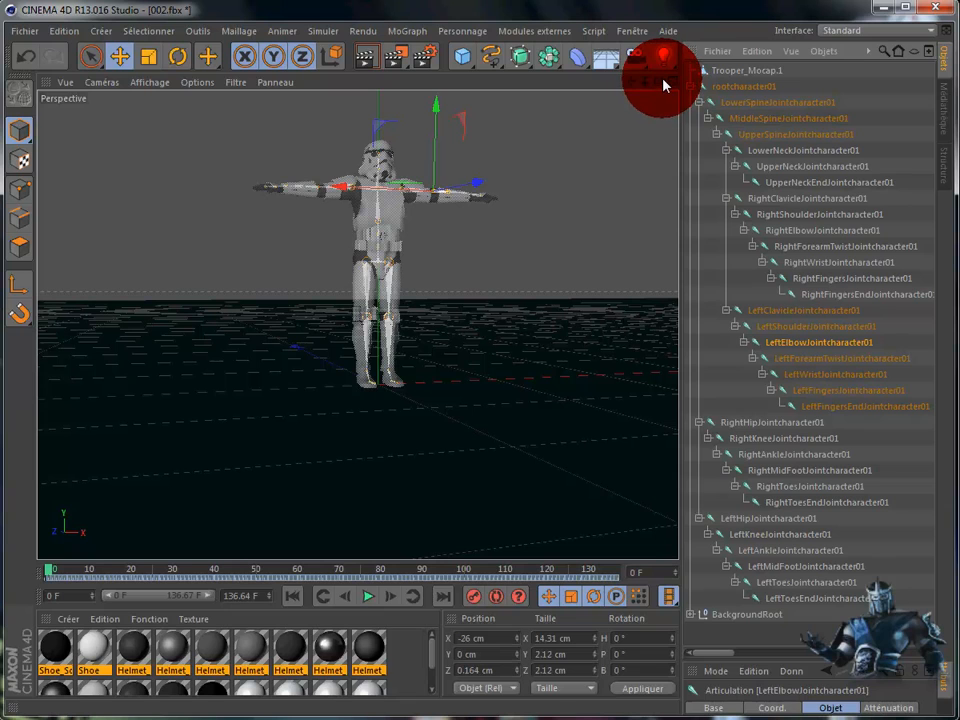
{"action": "left_click_drag", "start_coordinate": [662, 84], "coordinate": [449, 397]}
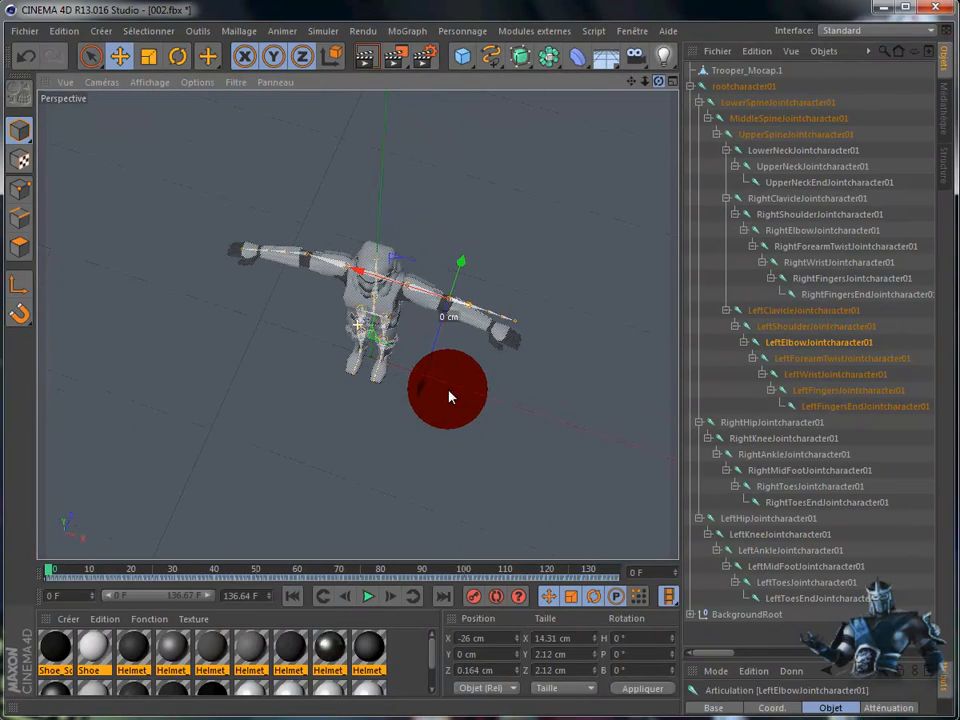
{"action": "left_click", "coordinate": [178, 56]}
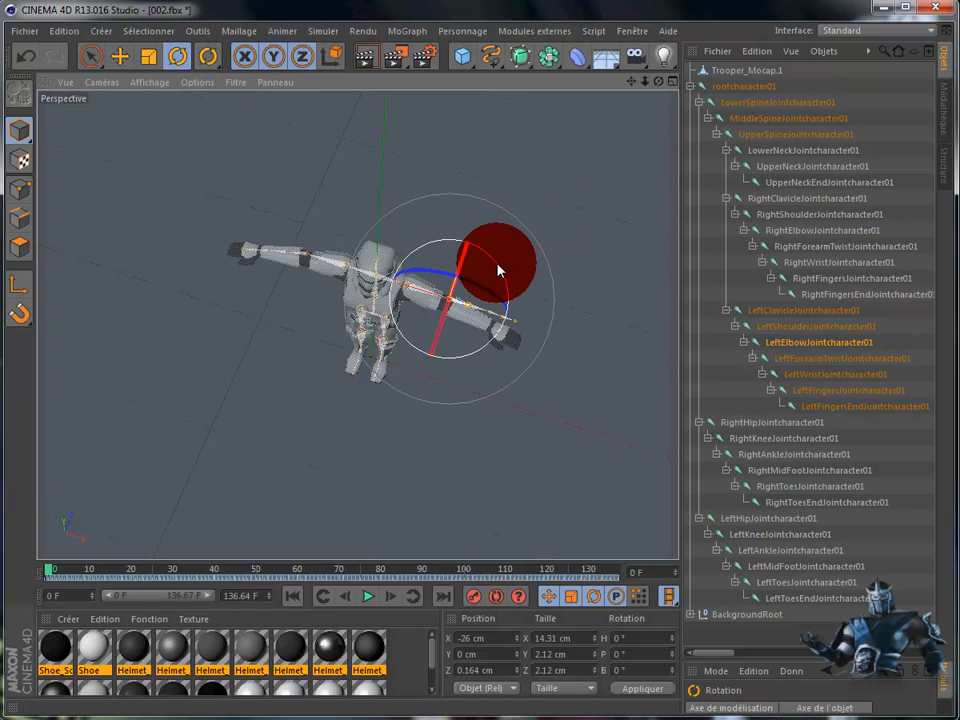
{"action": "left_click_drag", "start_coordinate": [497, 270], "coordinate": [500, 282]}
Lower the left elbow joint to about Y -2.5 cm so it sits inside the trooper's arm.
{"action": "left_click_drag", "start_coordinate": [662, 86], "coordinate": [448, 396]}
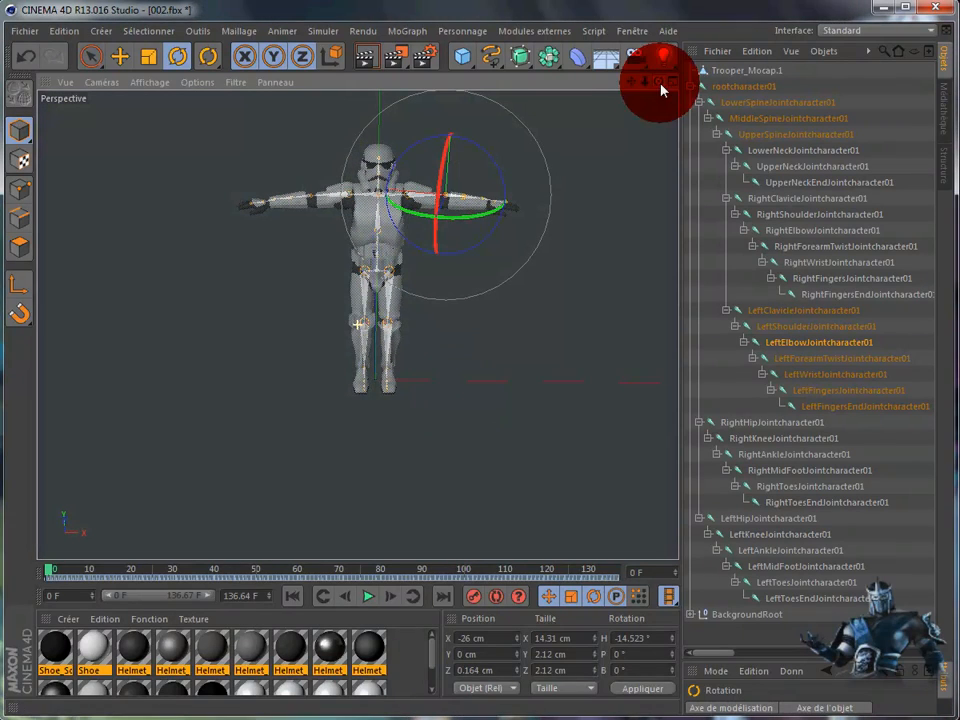
{"action": "left_click", "coordinate": [120, 57]}
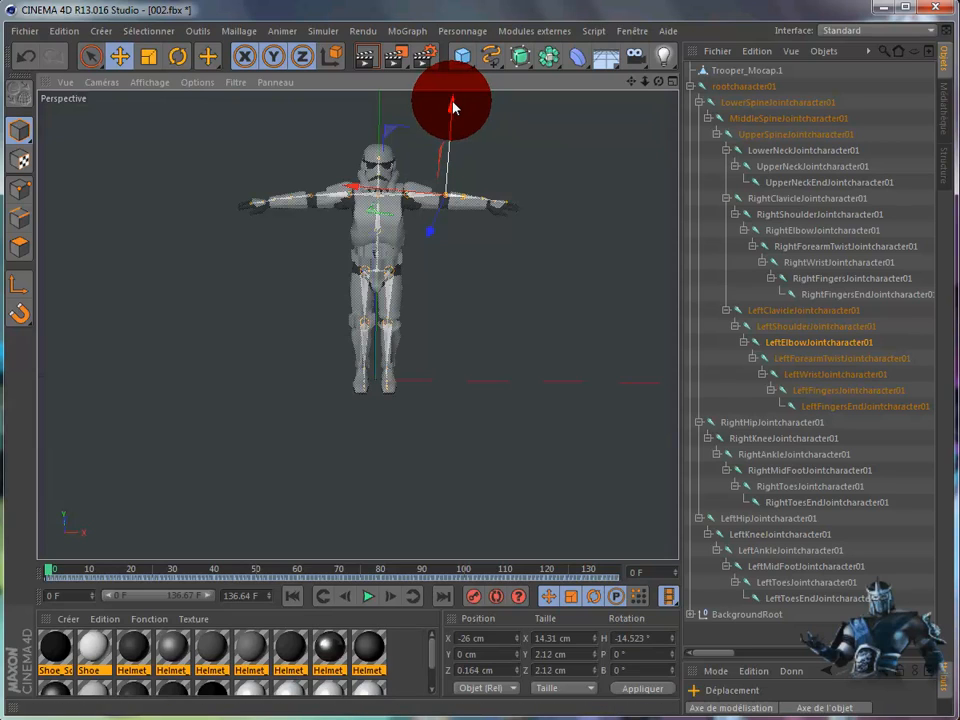
{"action": "left_click_drag", "start_coordinate": [453, 107], "coordinate": [453, 108]}
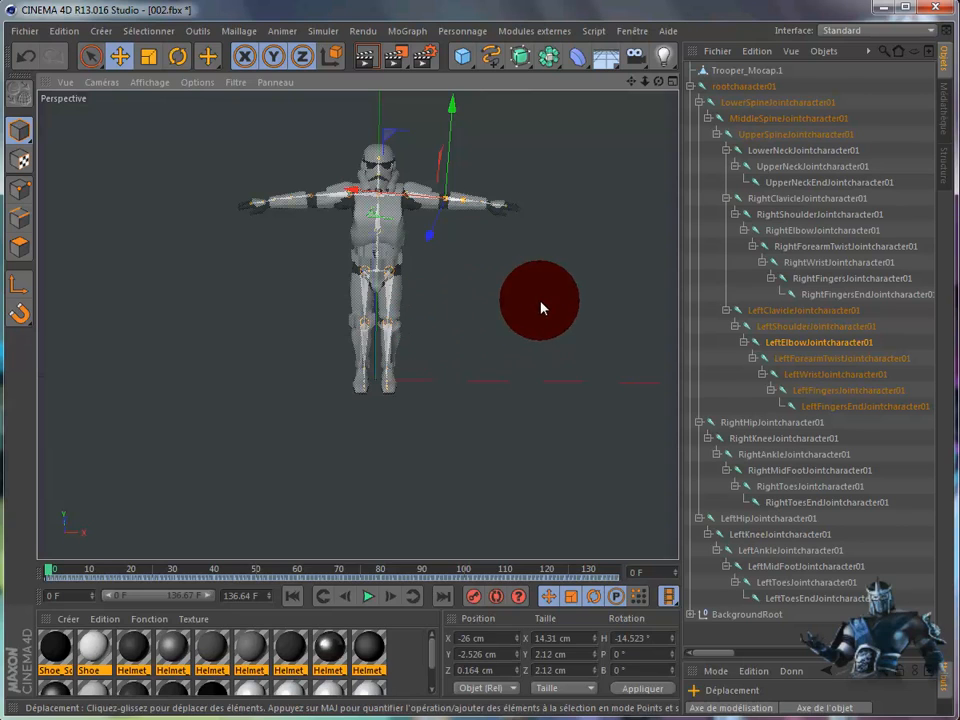
Rotate the right hip joint to a pitch of about 0.37° so the leg bones line up with the trooper's right leg.
{"action": "left_click", "coordinate": [751, 427]}
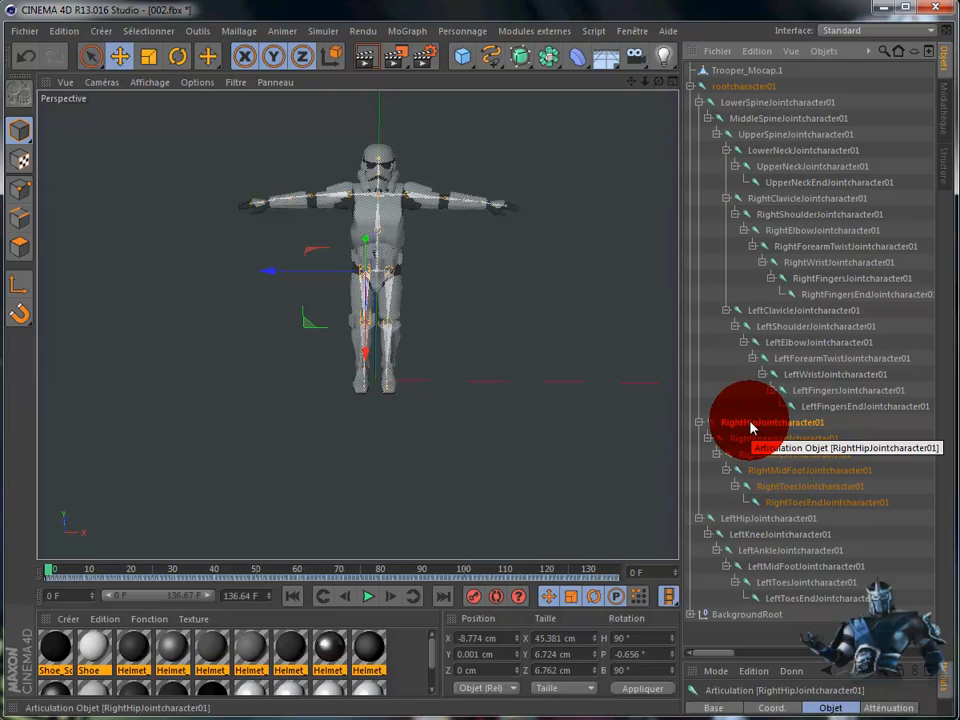
{"action": "left_click", "coordinate": [178, 57]}
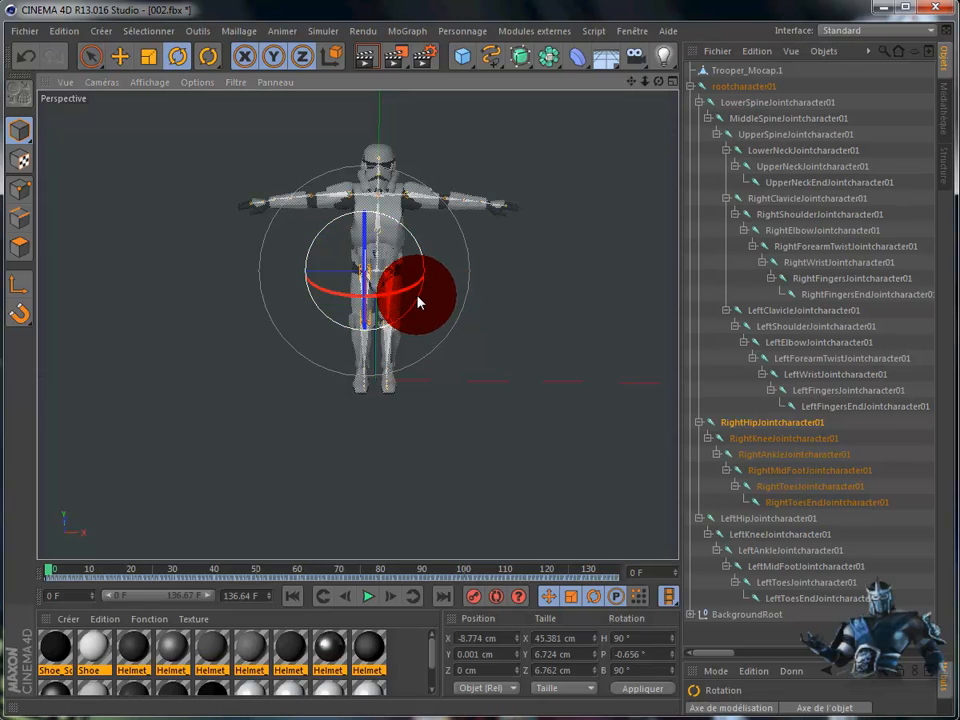
{"action": "left_click_drag", "start_coordinate": [418, 302], "coordinate": [419, 302]}
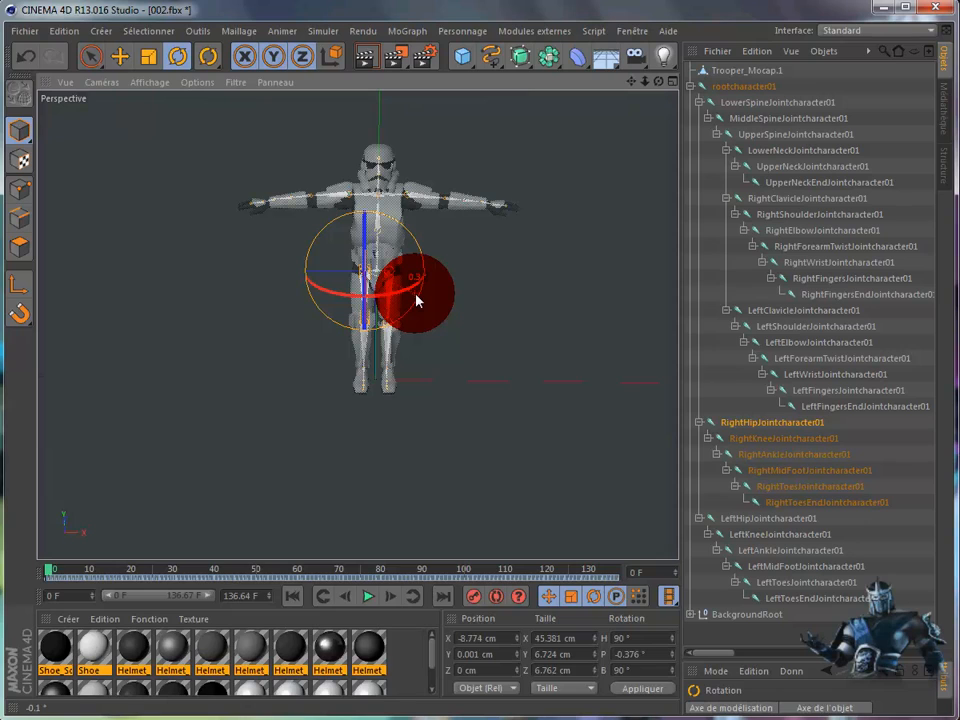
{"action": "left_click_drag", "start_coordinate": [415, 295], "coordinate": [414, 300]}
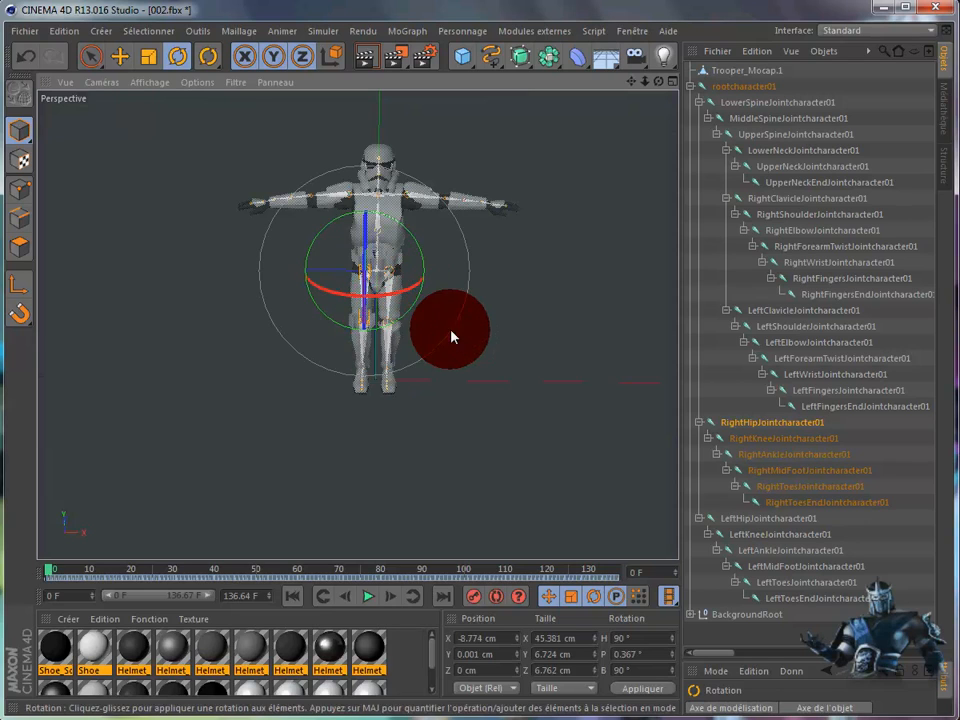
{"action": "left_click", "coordinate": [119, 57]}
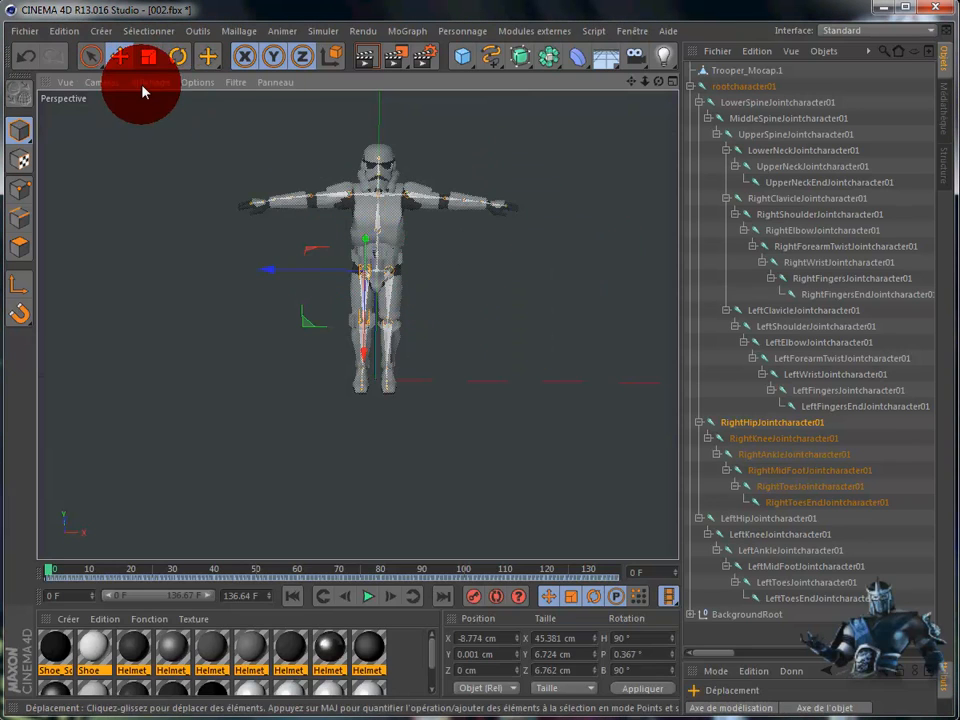
{"action": "left_click", "coordinate": [90, 57]}
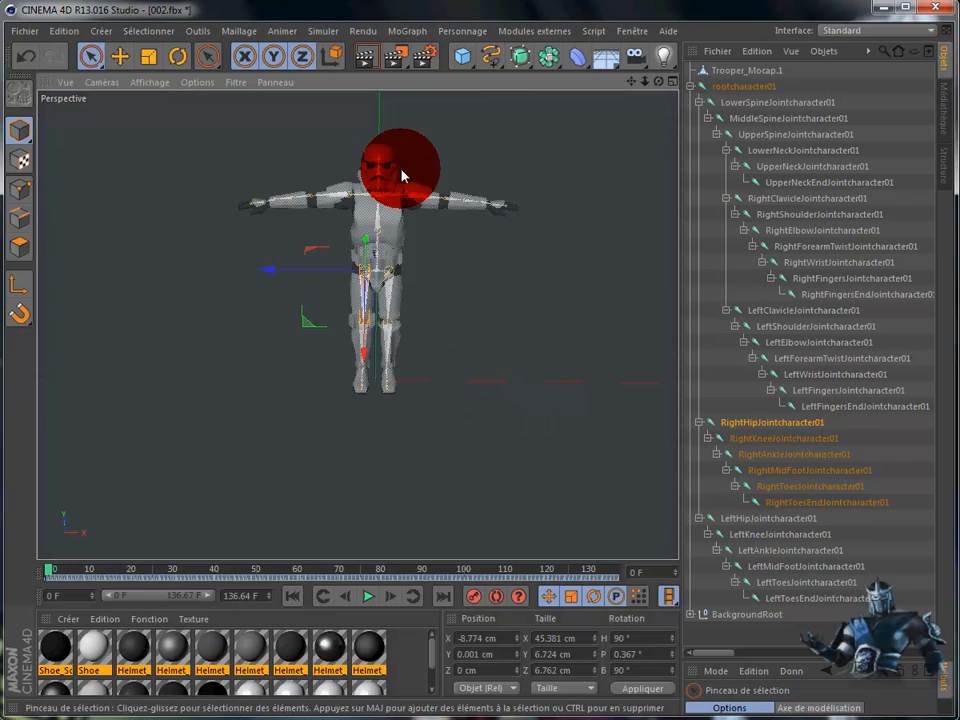
{"action": "left_click", "coordinate": [122, 58]}
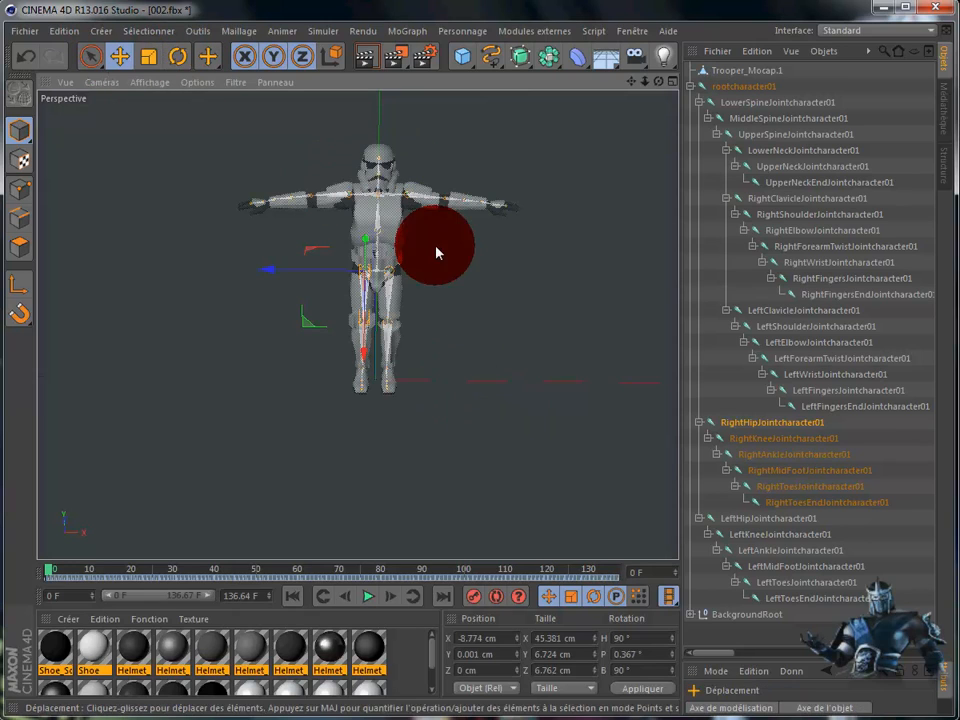
Select the Trooper_Mocap.1 mesh with every joint from rootcharacter01 to the left toes end joint and bind them together.
{"action": "left_click", "coordinate": [910, 604]}
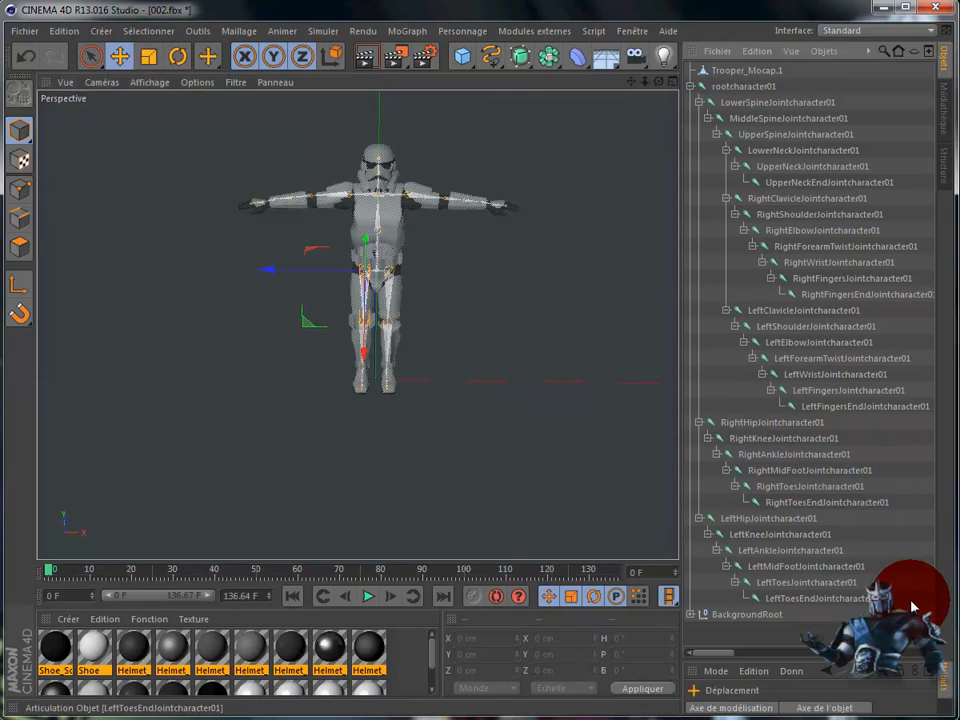
{"action": "left_click_drag", "start_coordinate": [918, 606], "coordinate": [697, 55]}
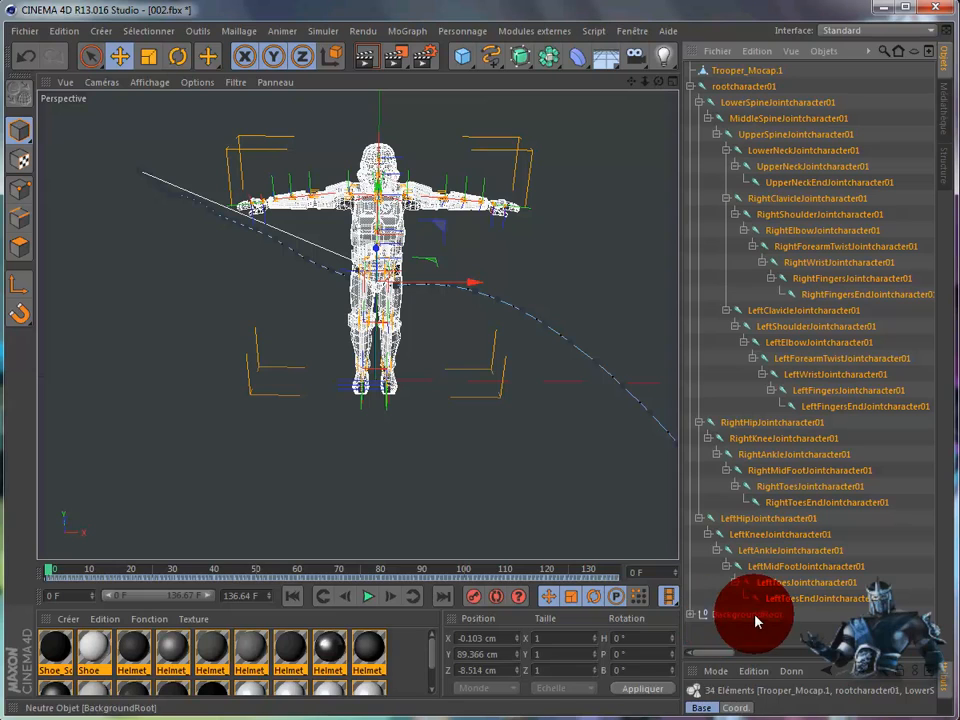
{"action": "left_click", "coordinate": [459, 36]}
{"action": "mouse_move", "coordinate": [484, 71]}
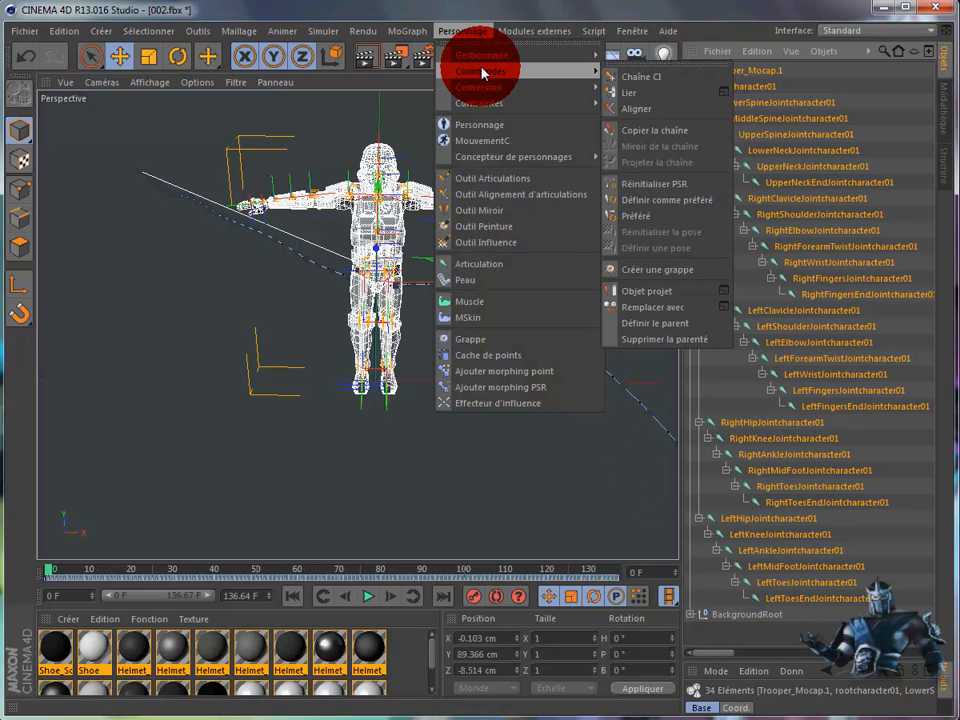
{"action": "left_click", "coordinate": [634, 93]}
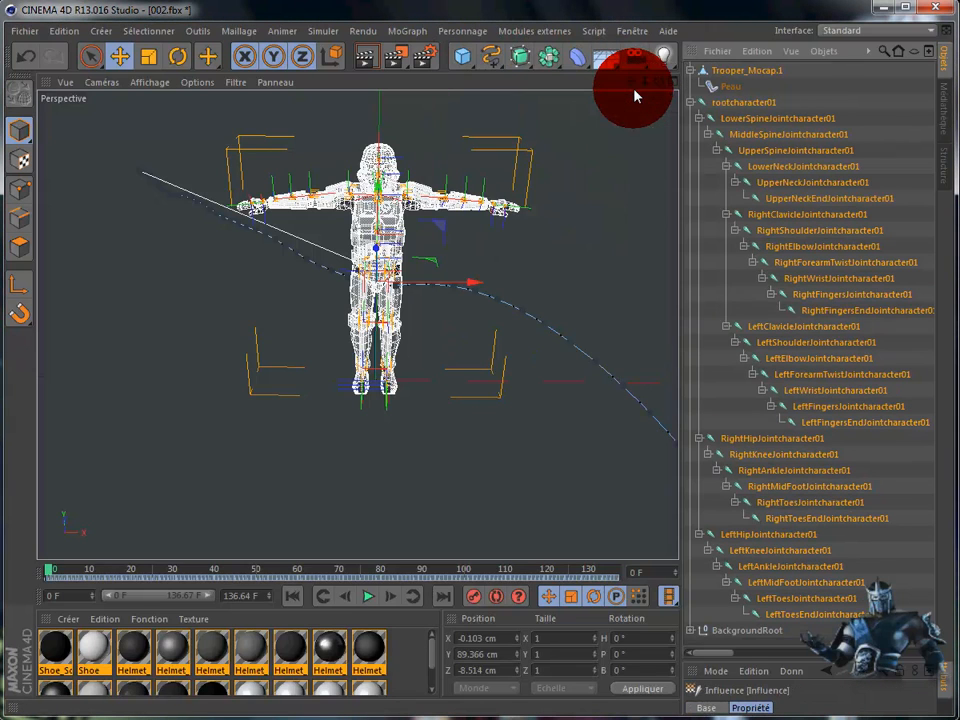
Collapse the trooper and skeleton hierarchies, deselect them, and play the bound animation before returning to frame 0.
{"action": "left_click", "coordinate": [691, 71]}
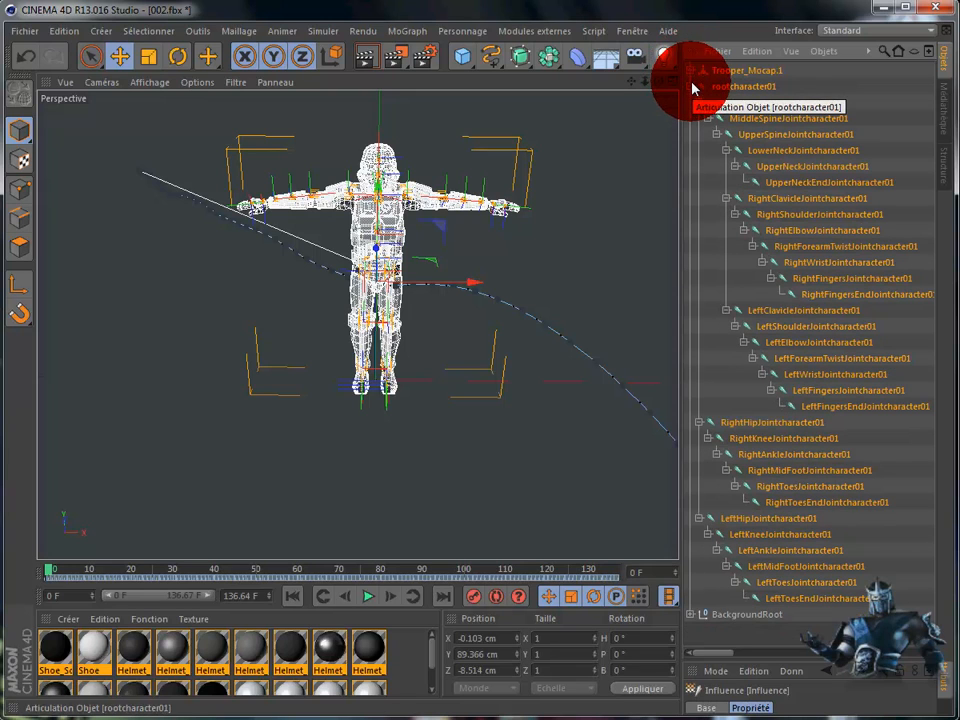
{"action": "left_click", "coordinate": [691, 86]}
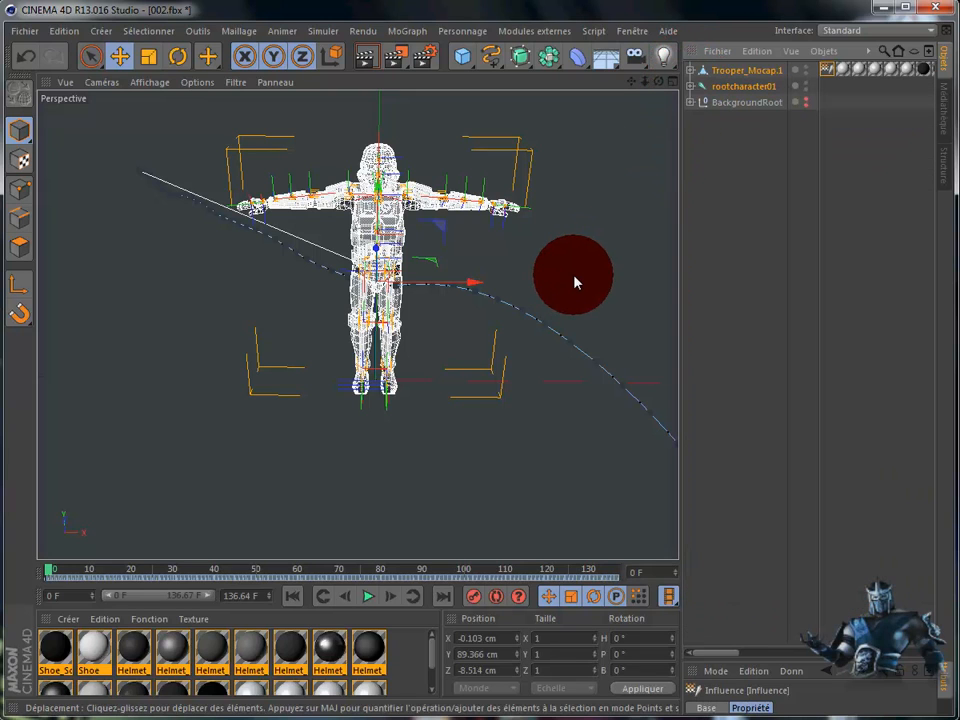
{"action": "left_click", "coordinate": [736, 104]}
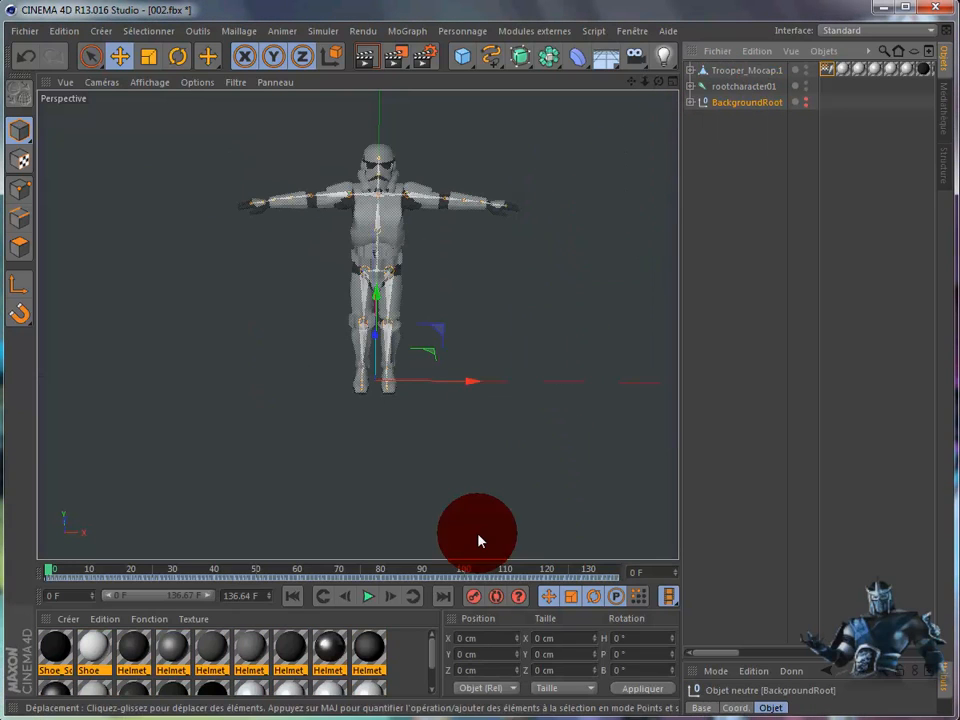
{"action": "left_click", "coordinate": [370, 597]}
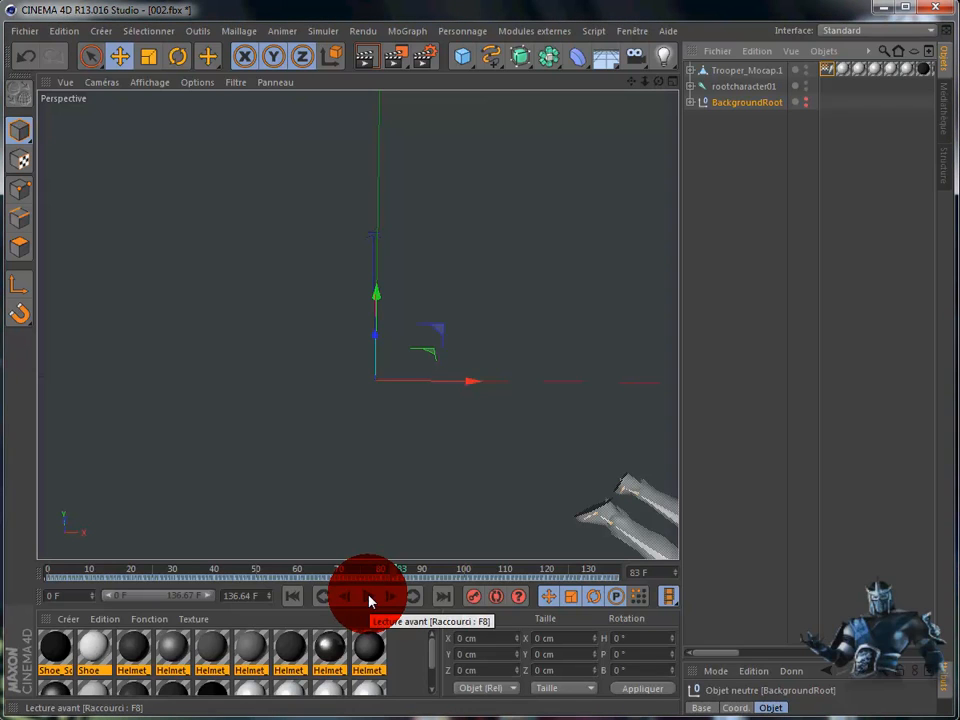
{"action": "left_click", "coordinate": [294, 597]}
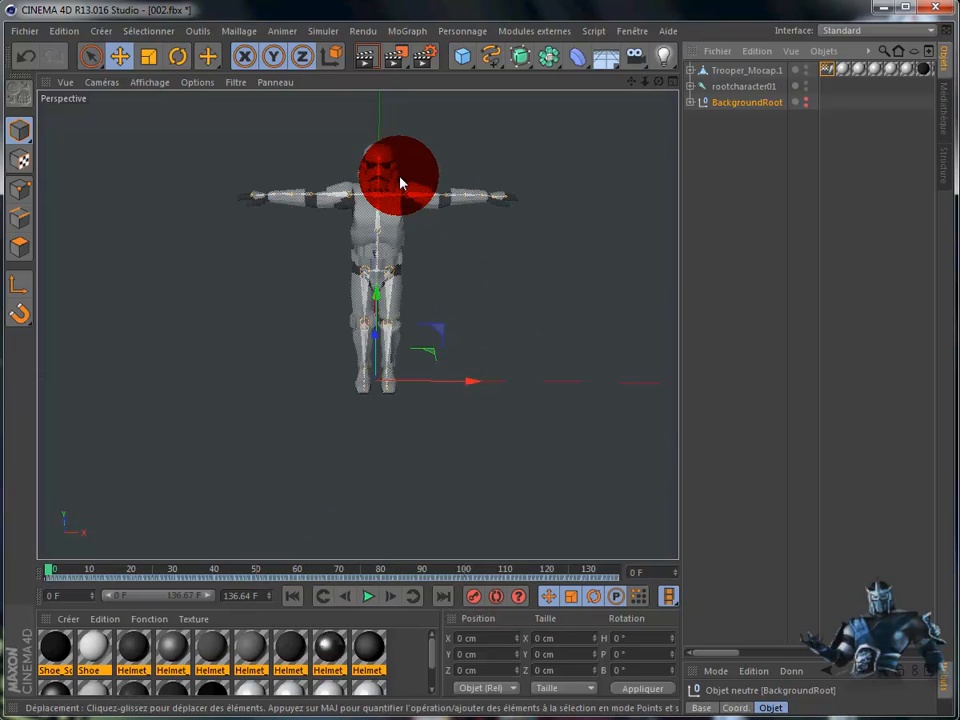
Turn off X-ray display for the Trooper_Mocap.1 mesh, enlarging the attribute area to reach its basic properties, and deselect the mesh.
{"action": "left_click", "coordinate": [733, 71]}
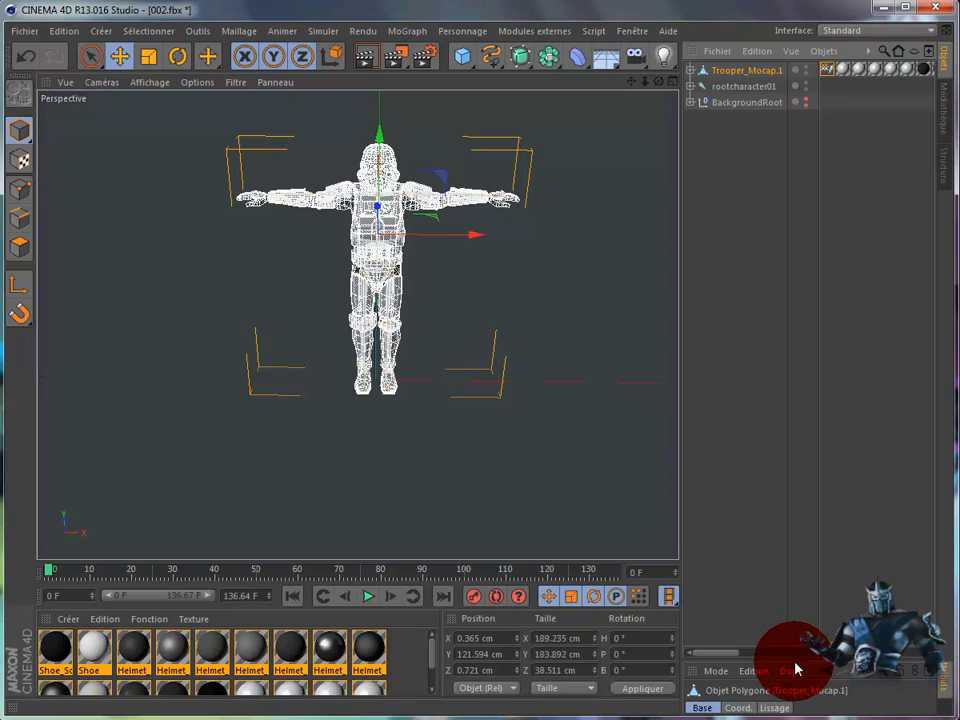
{"action": "left_click_drag", "start_coordinate": [796, 666], "coordinate": [782, 407]}
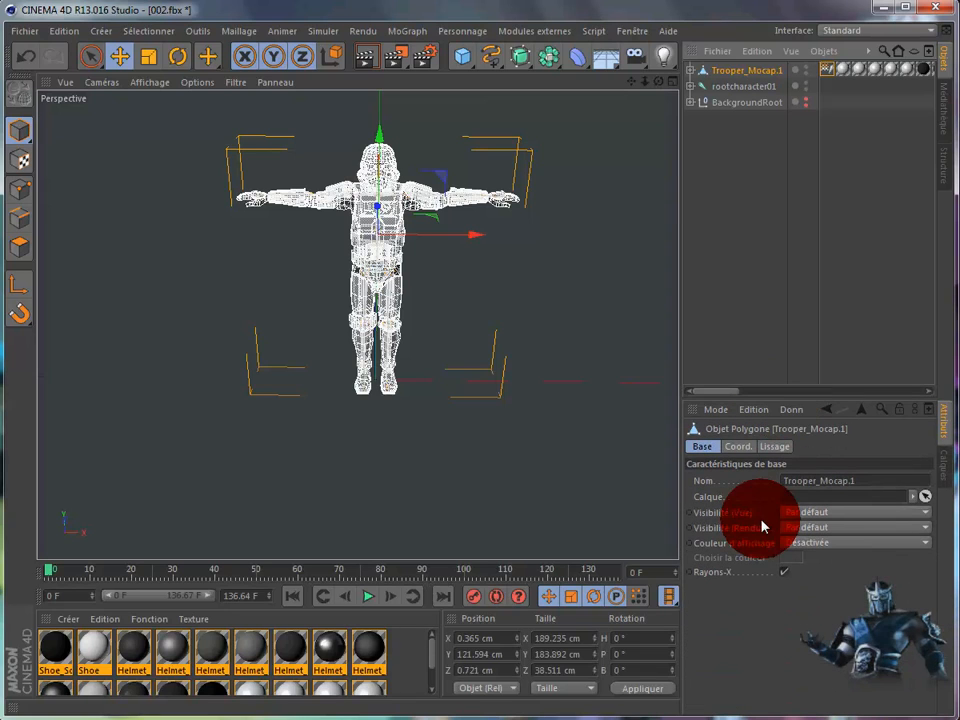
{"action": "left_click", "coordinate": [784, 572]}
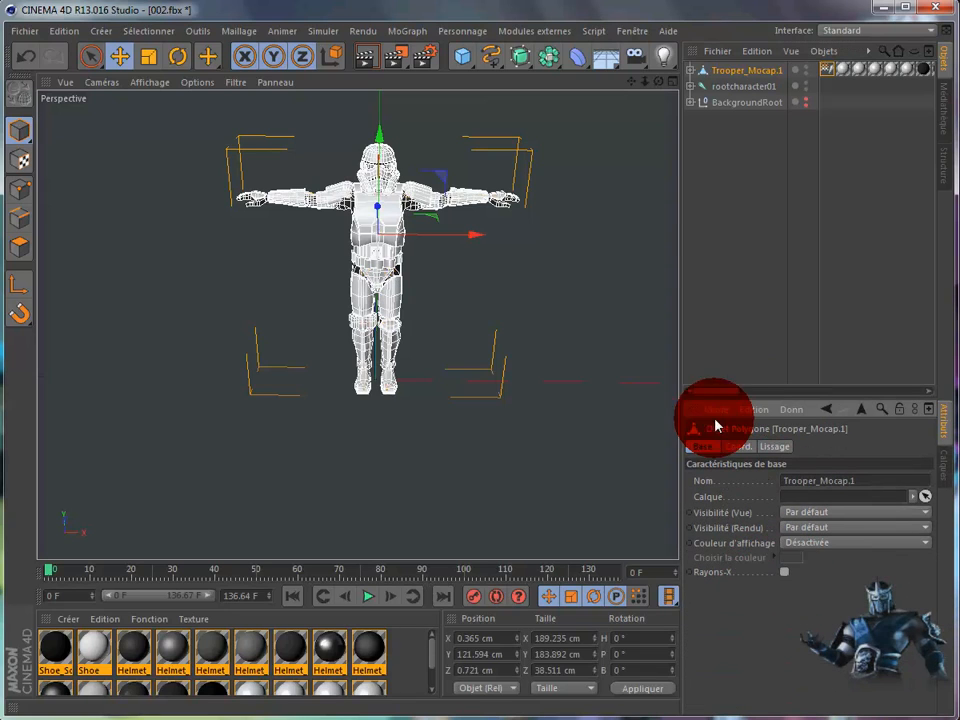
{"action": "left_click", "coordinate": [727, 102]}
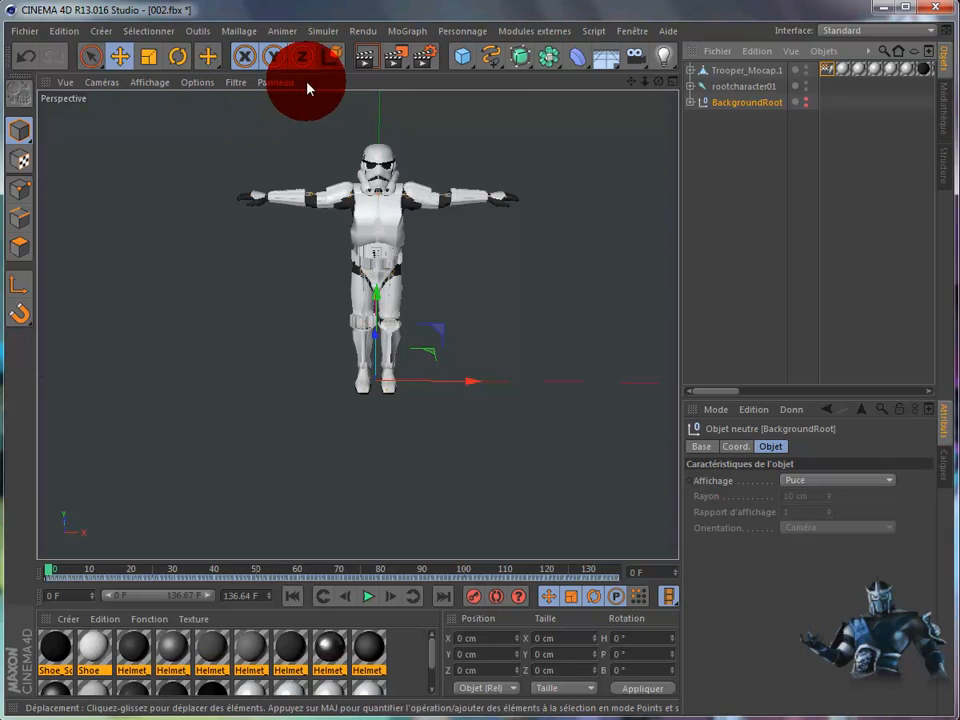
In the render settings, apply the HDV/HDTV 720 25 film/video output preset and set the frame range to Toutes les images.
{"action": "left_click", "coordinate": [424, 63]}
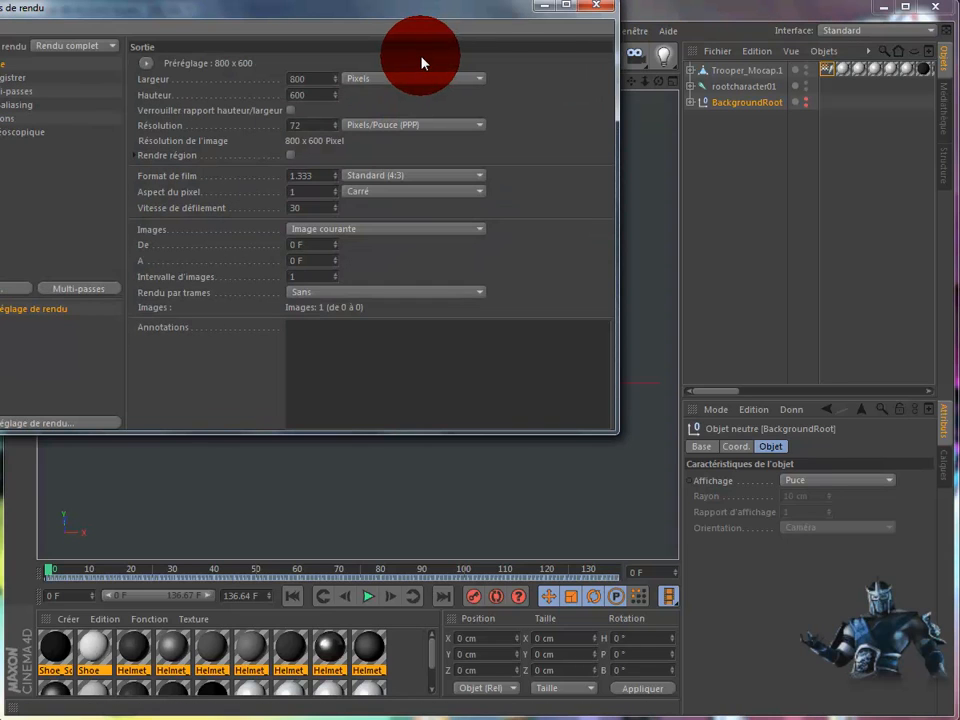
{"action": "left_click", "coordinate": [597, 5]}
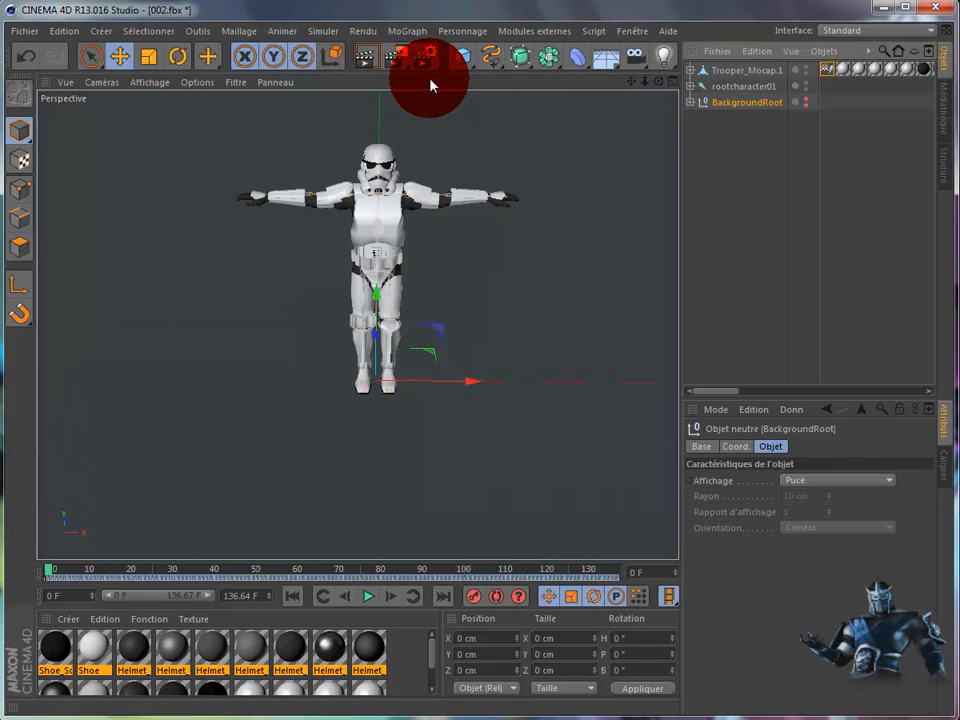
{"action": "left_click", "coordinate": [427, 64]}
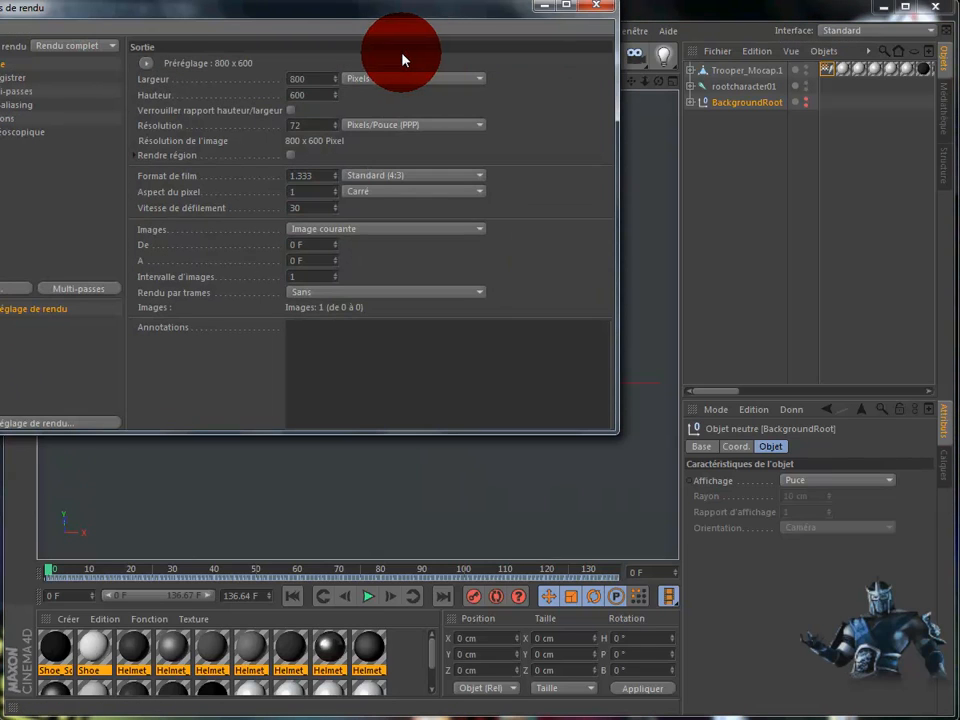
{"action": "left_click", "coordinate": [146, 64]}
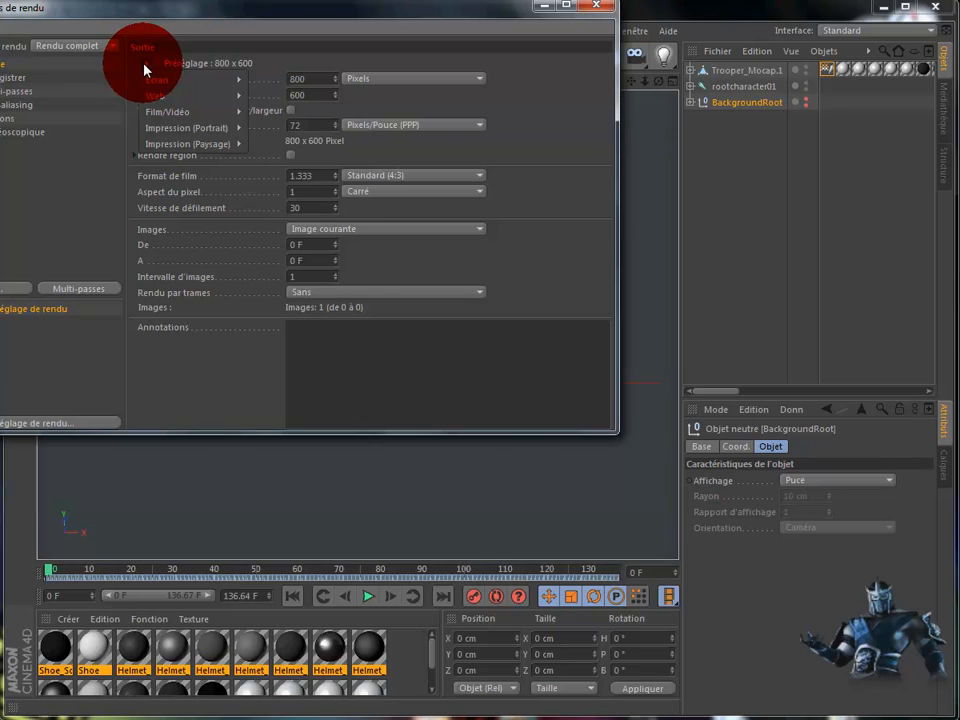
{"action": "mouse_move", "coordinate": [167, 111]}
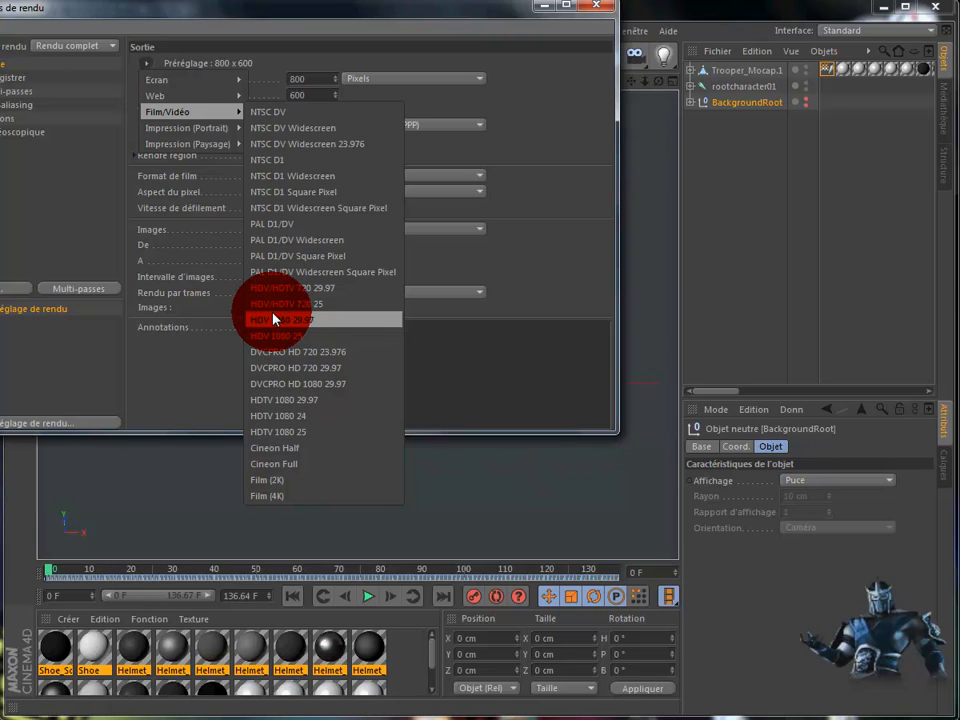
{"action": "left_click", "coordinate": [323, 313]}
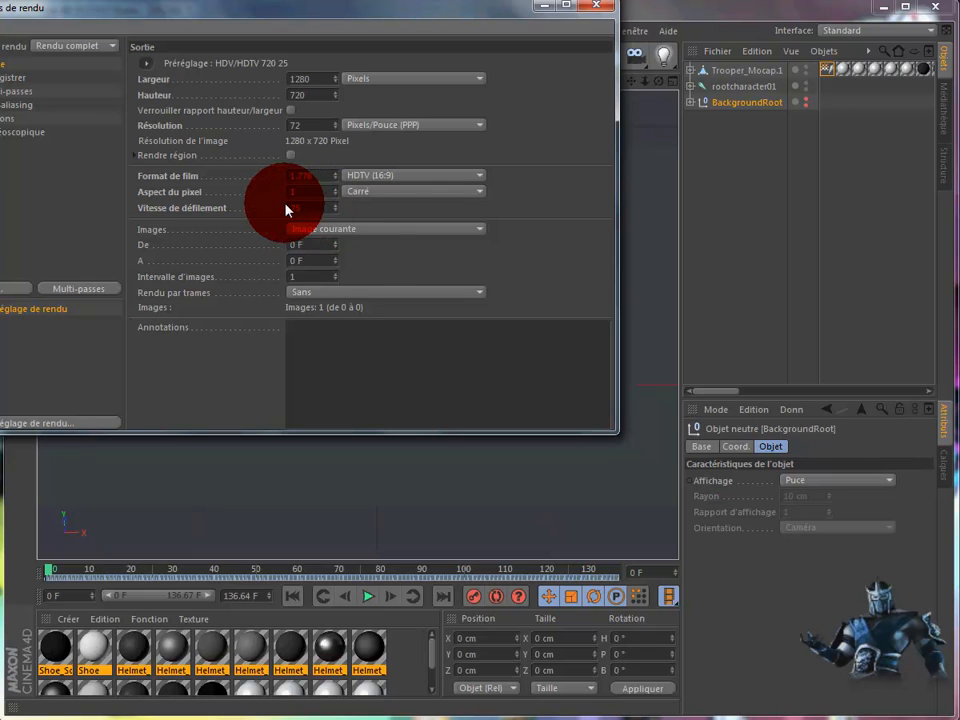
{"action": "left_click", "coordinate": [478, 234]}
{"action": "left_click", "coordinate": [456, 278]}
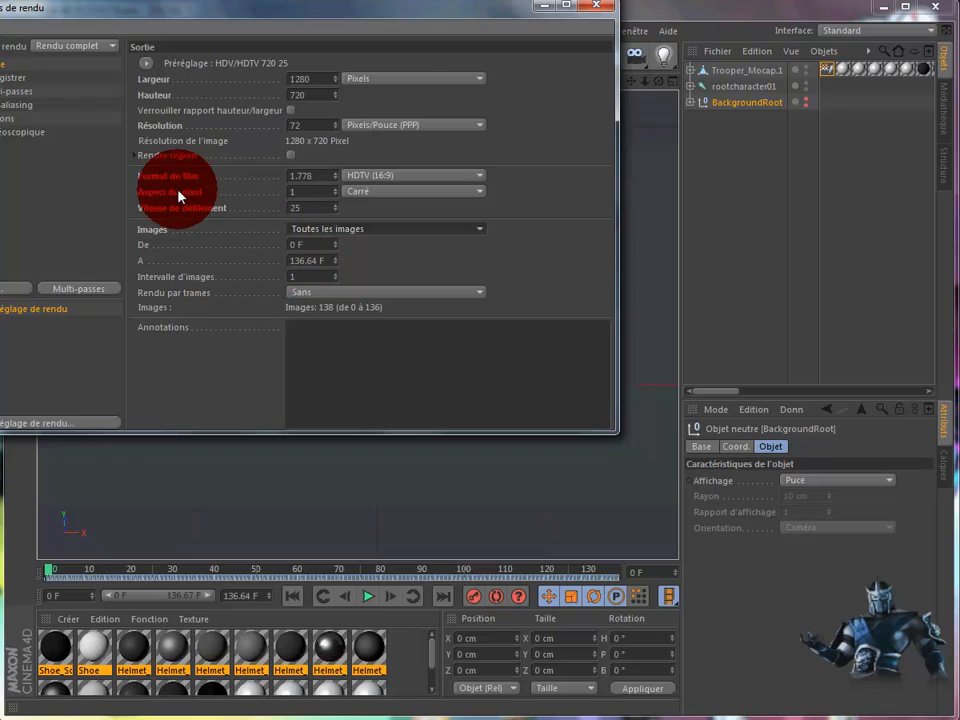
Set the render to save on the Desktop as 003 in the Film AVI format.
{"action": "left_click", "coordinate": [17, 77]}
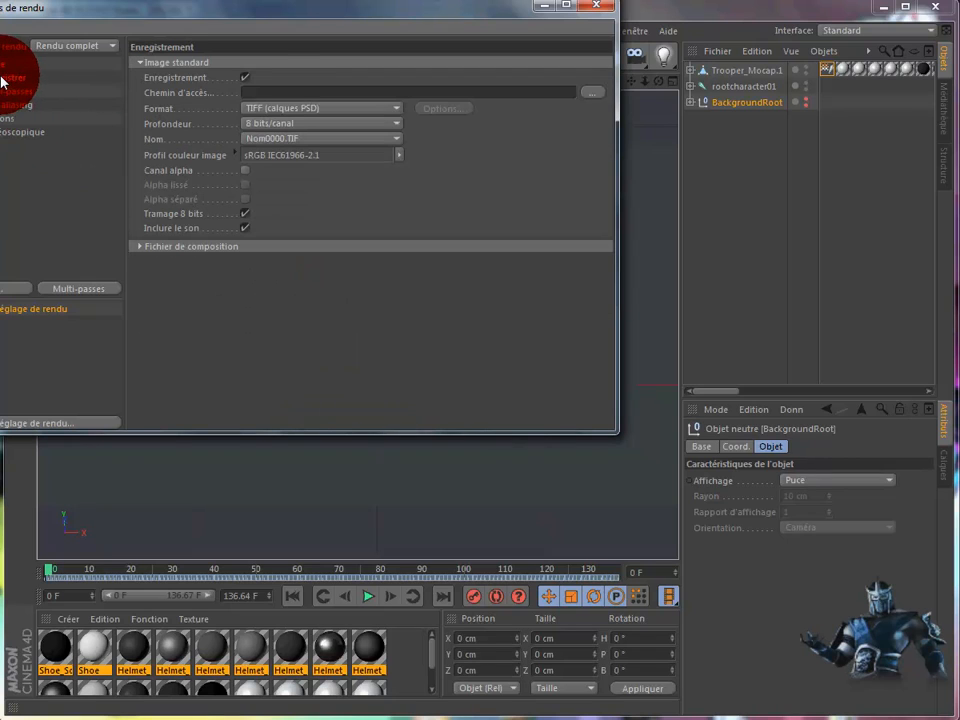
{"action": "left_click", "coordinate": [262, 93]}
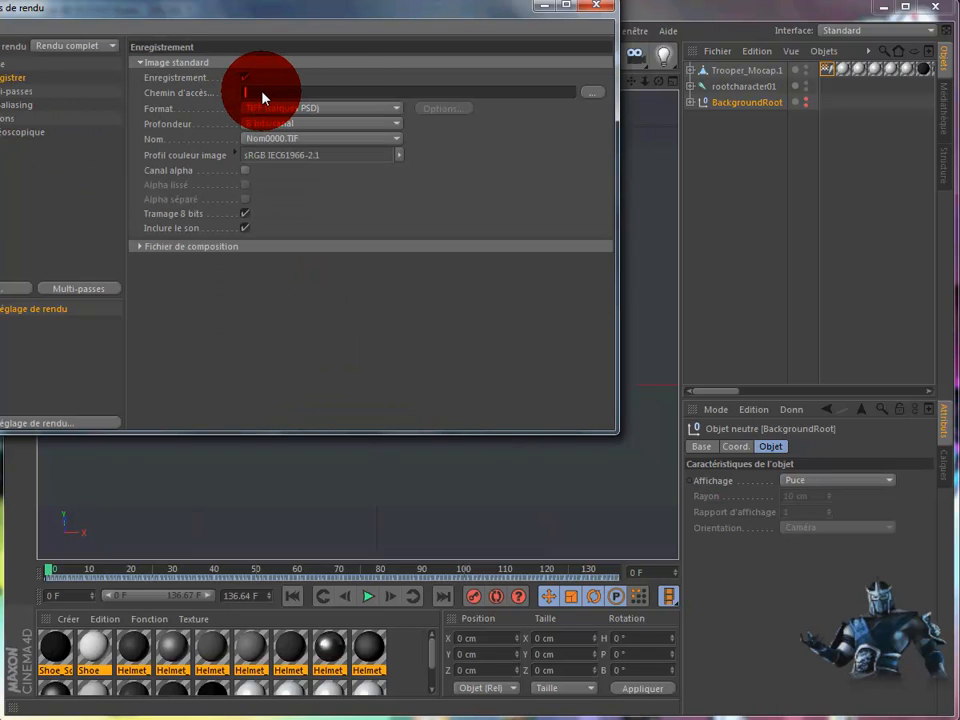
{"action": "type", "text": "001"}
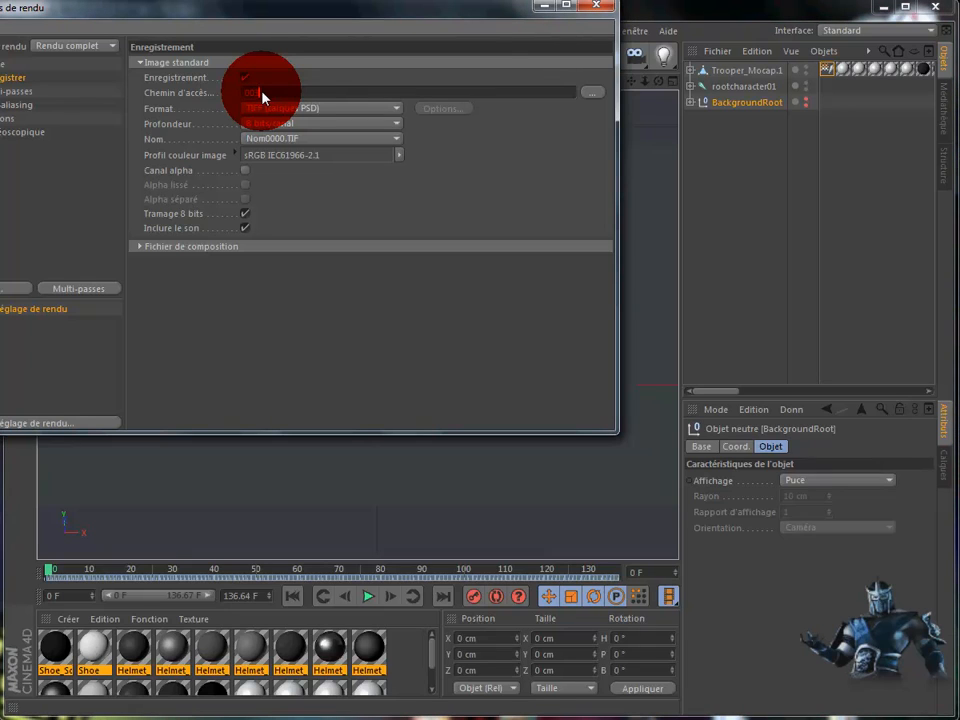
{"action": "left_click", "coordinate": [591, 94]}
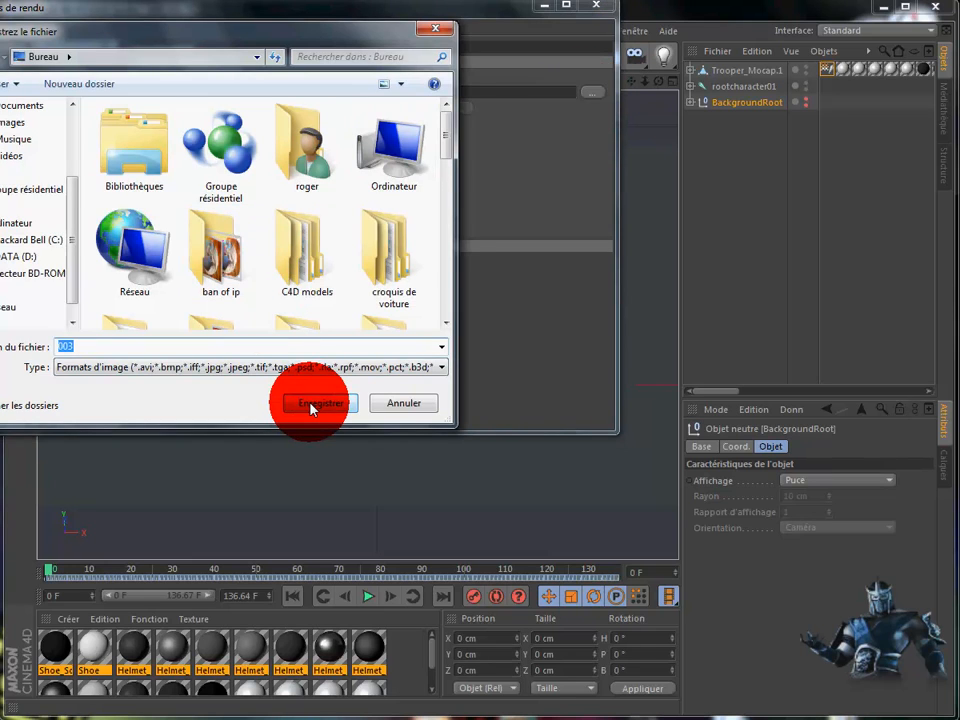
{"action": "left_click", "coordinate": [311, 404]}
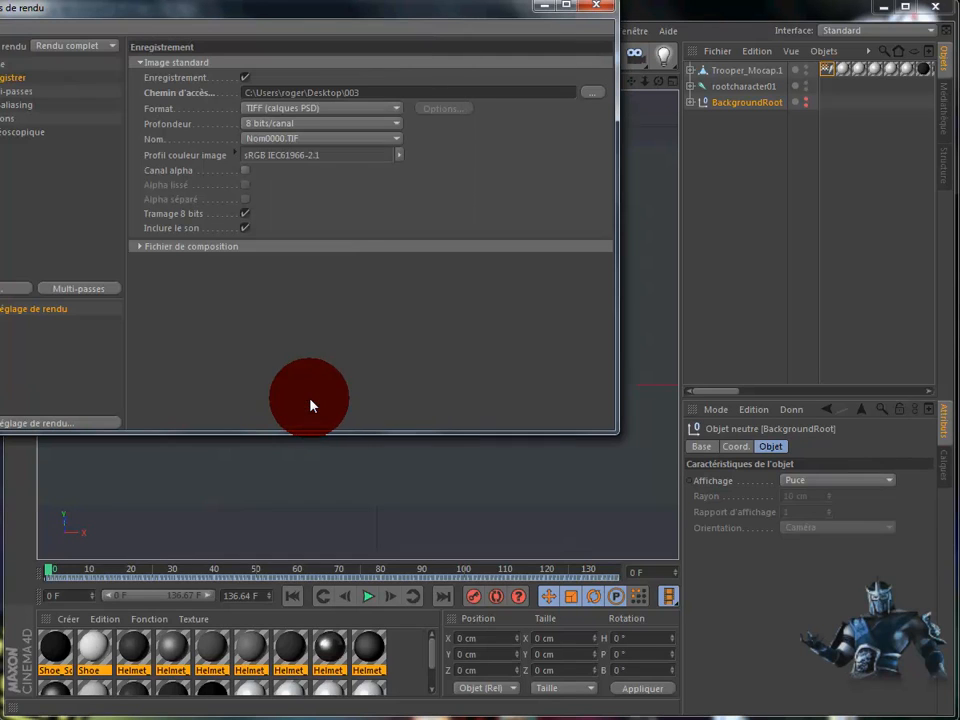
{"action": "left_click", "coordinate": [395, 110]}
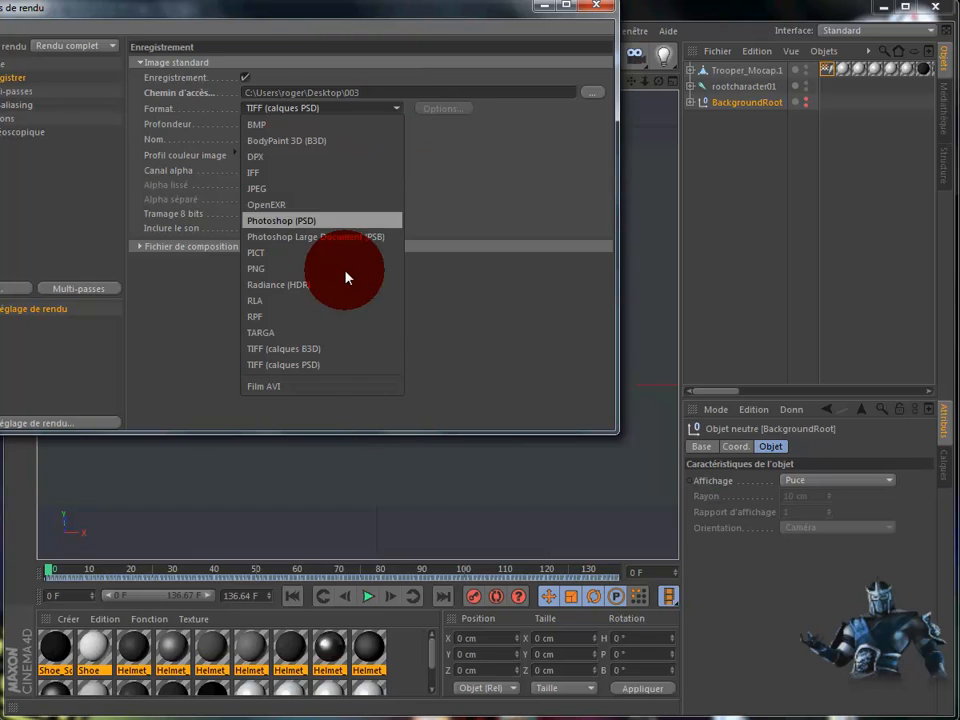
{"action": "left_click", "coordinate": [310, 387]}
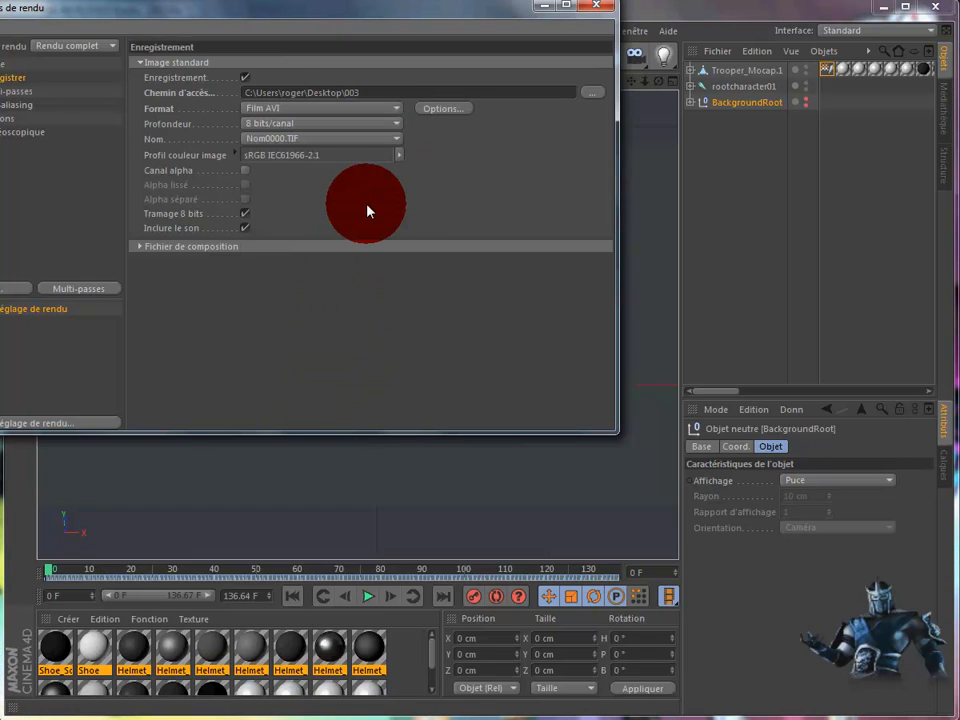
Set the render's anti-aliasing to Au mieux with a minimum level of 2x2, and close the render settings.
{"action": "left_click", "coordinate": [12, 105]}
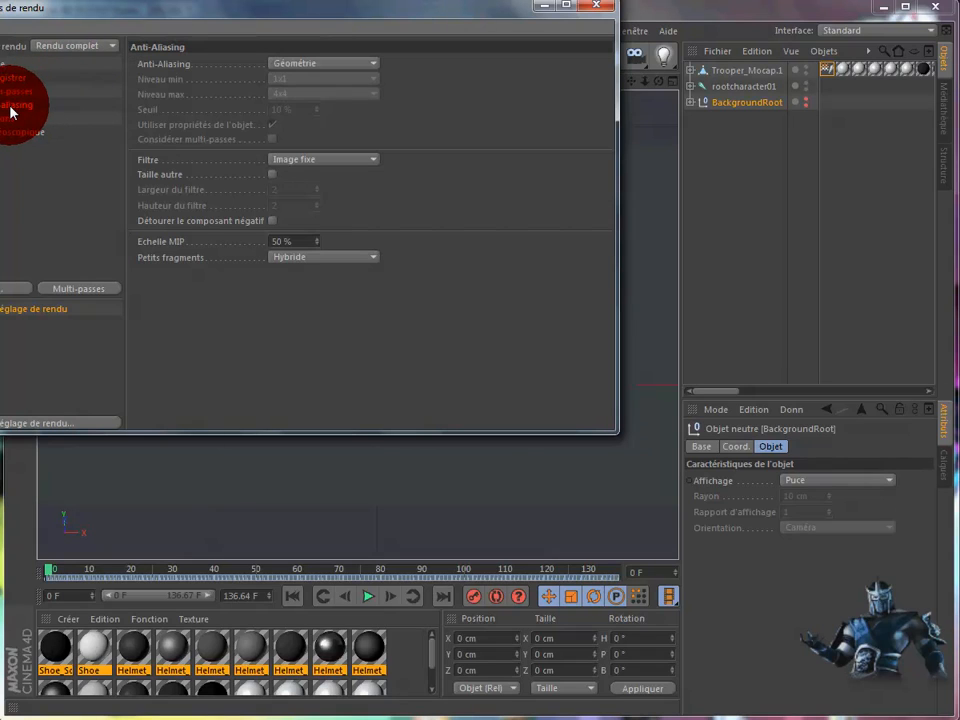
{"action": "left_click", "coordinate": [371, 65]}
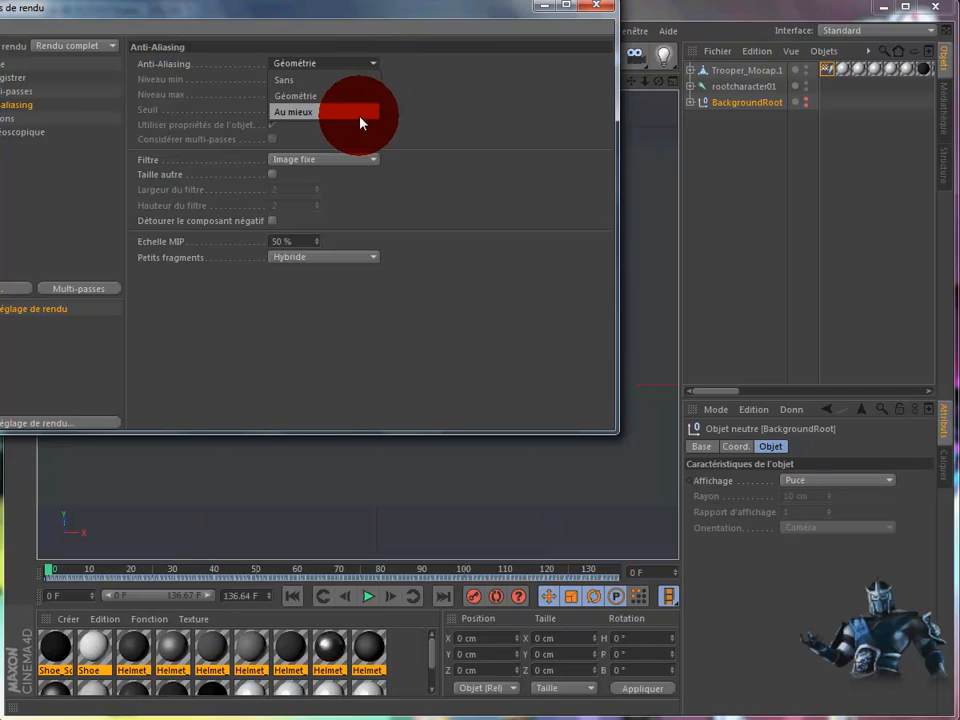
{"action": "left_click", "coordinate": [358, 114]}
{"action": "left_click", "coordinate": [378, 80]}
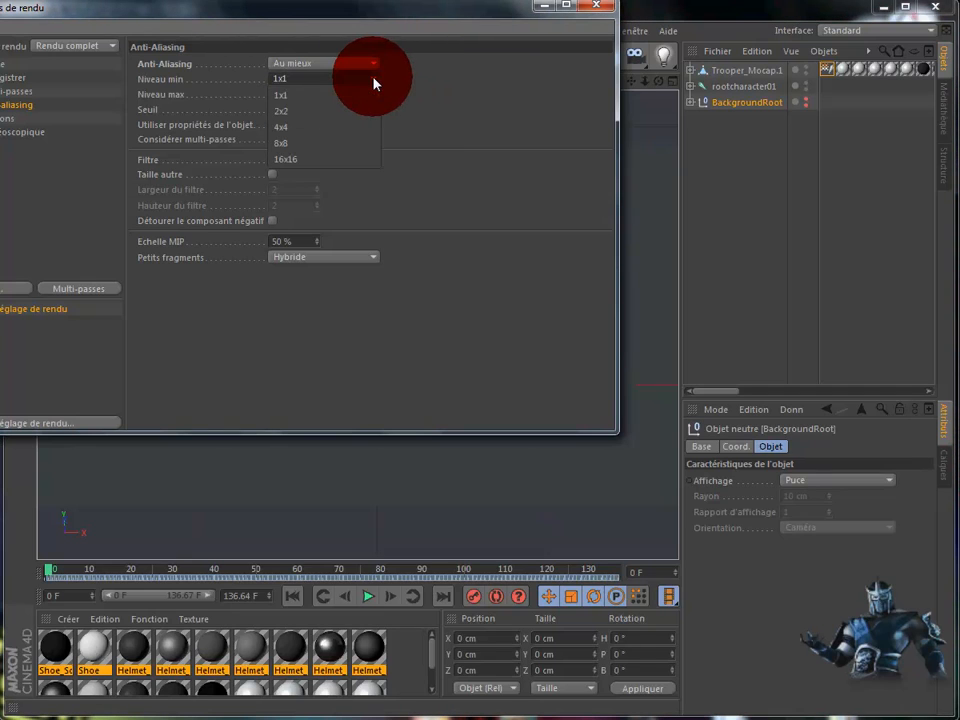
{"action": "left_click", "coordinate": [348, 95]}
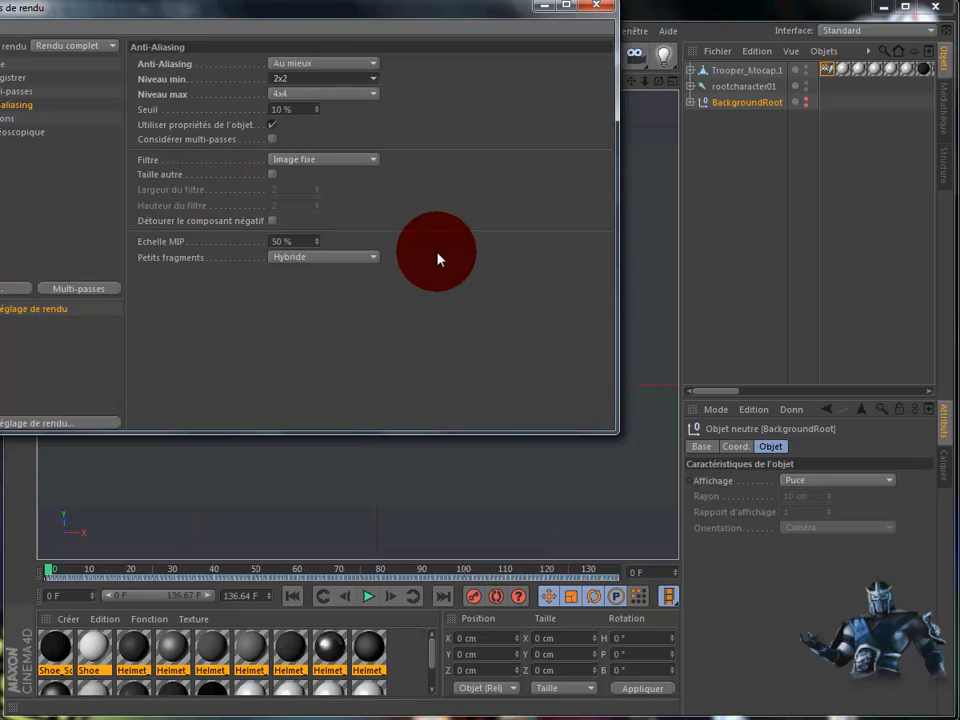
{"action": "left_click", "coordinate": [593, 9]}
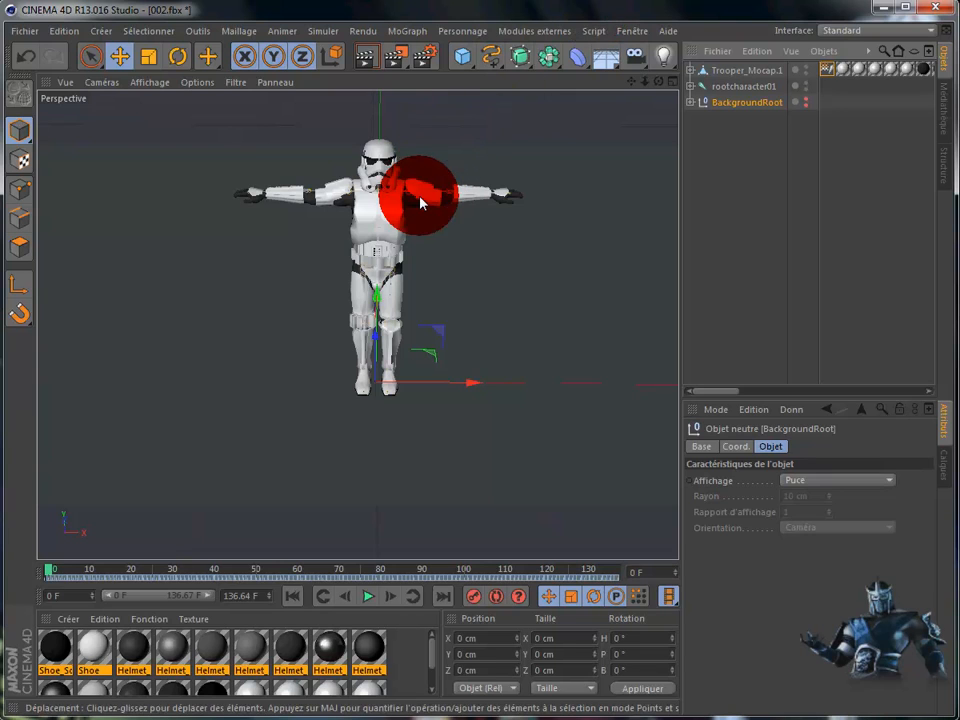
Start rendering the animation in the picture viewer, and stop the render during its second frame.
{"action": "left_click", "coordinate": [393, 58]}
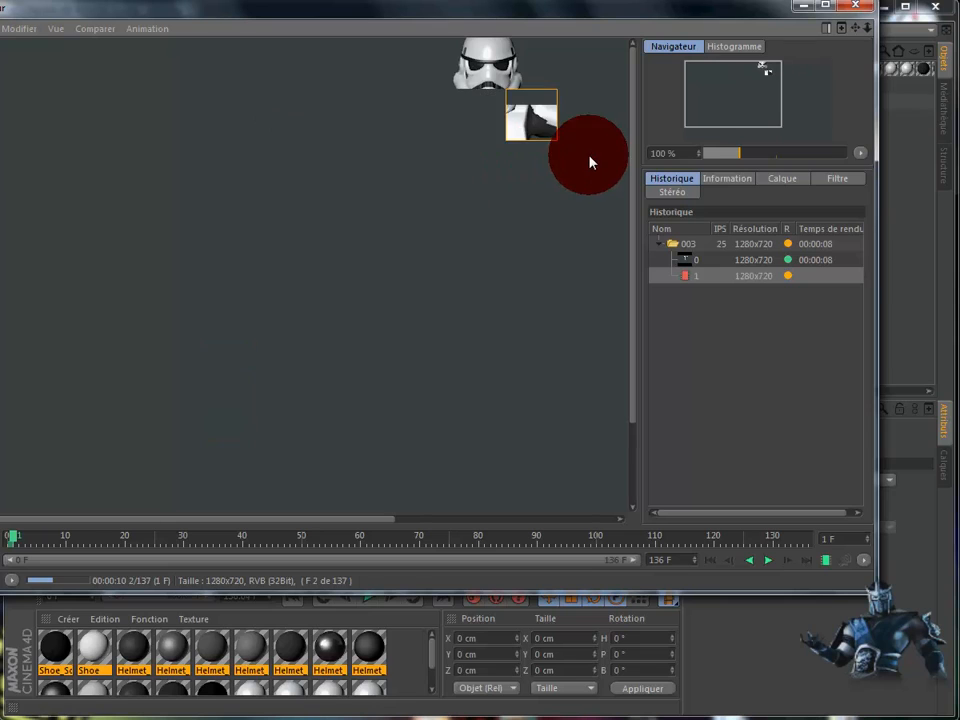
{"action": "left_click", "coordinate": [855, 7]}
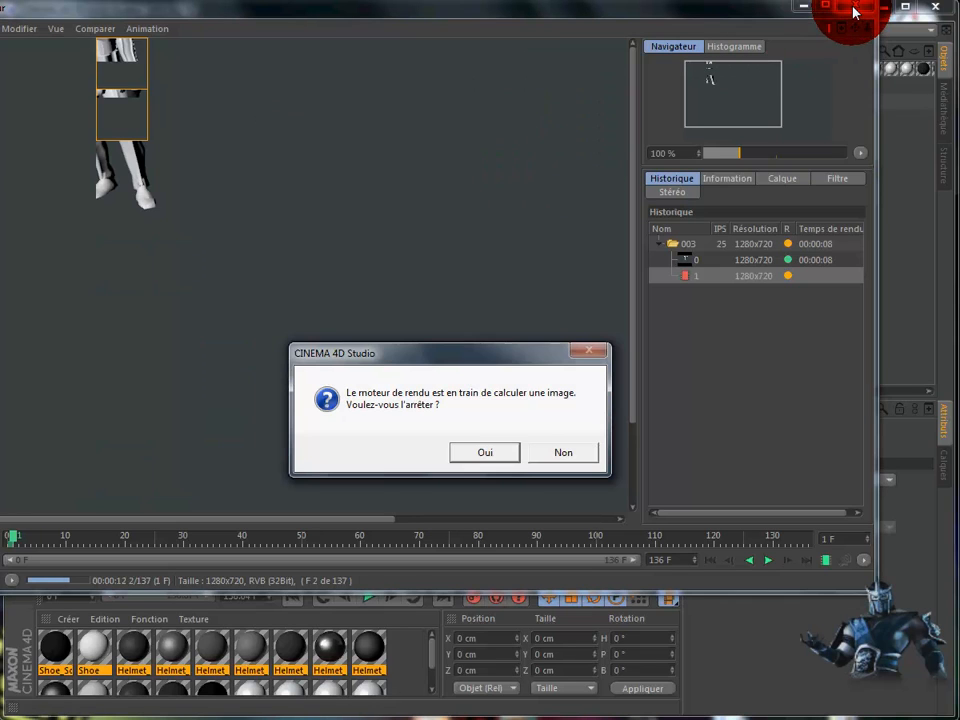
{"action": "left_click", "coordinate": [485, 452]}
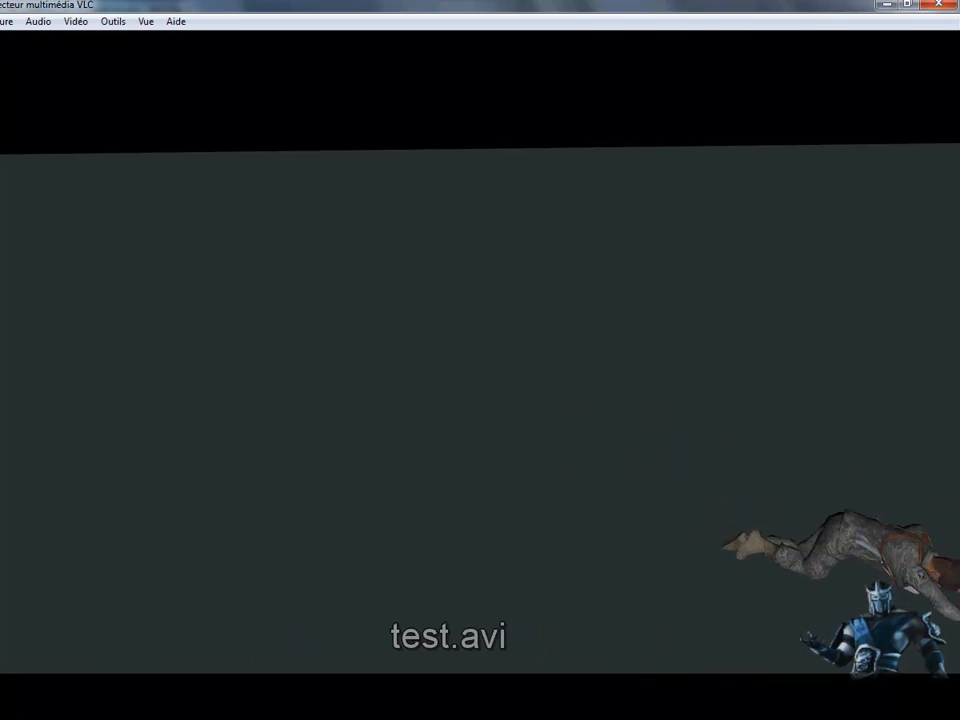
View the test.avi animation in VLC, close the player, and return to Cinema 4D.
{"action": "left_click", "coordinate": [938, 5]}
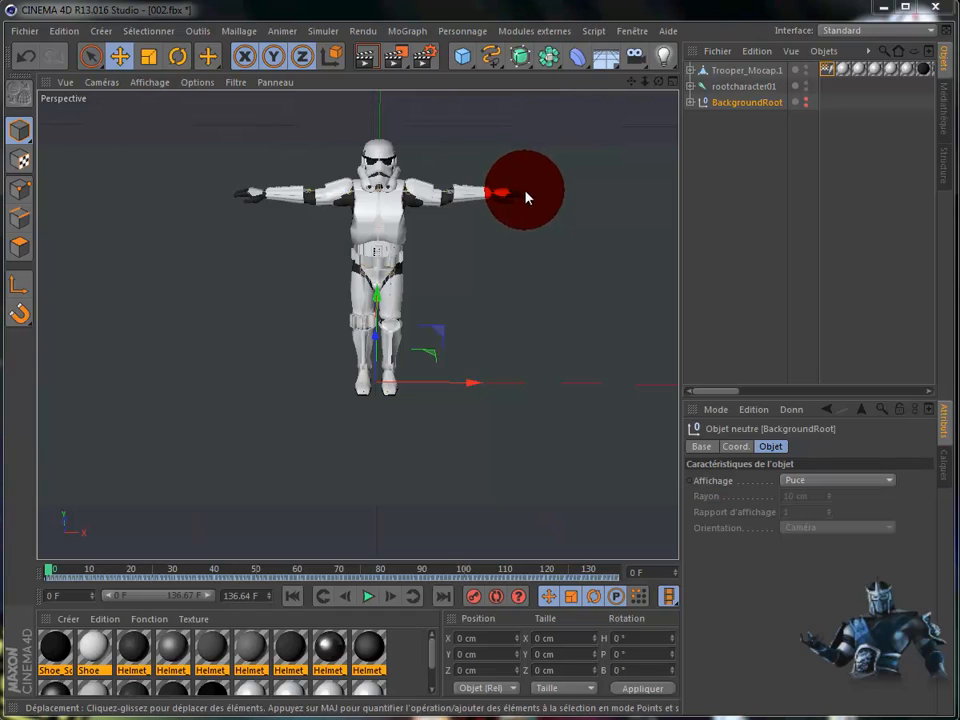